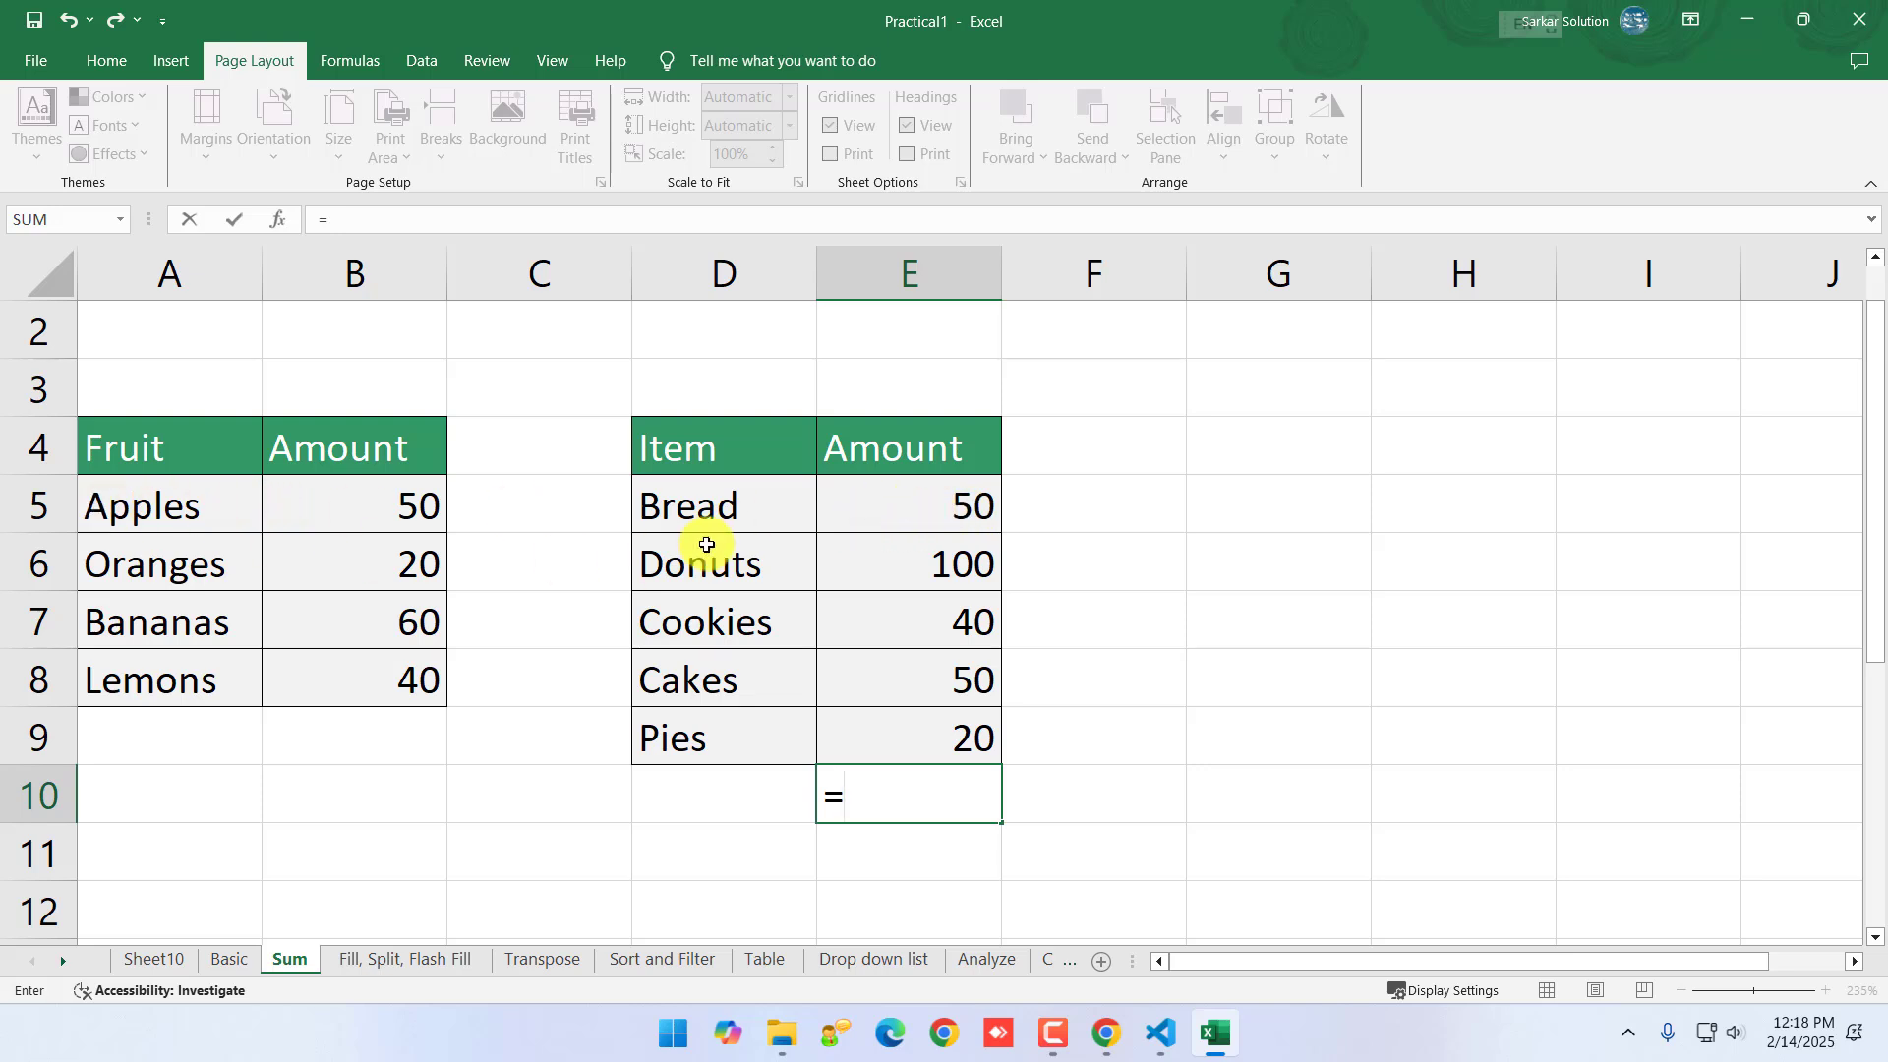
- Enter the formula =e5+e6+e7+e8+e9 in cell E10 to add the item amounts, and review the entered formula
{"action": "type", "text": "e5"}
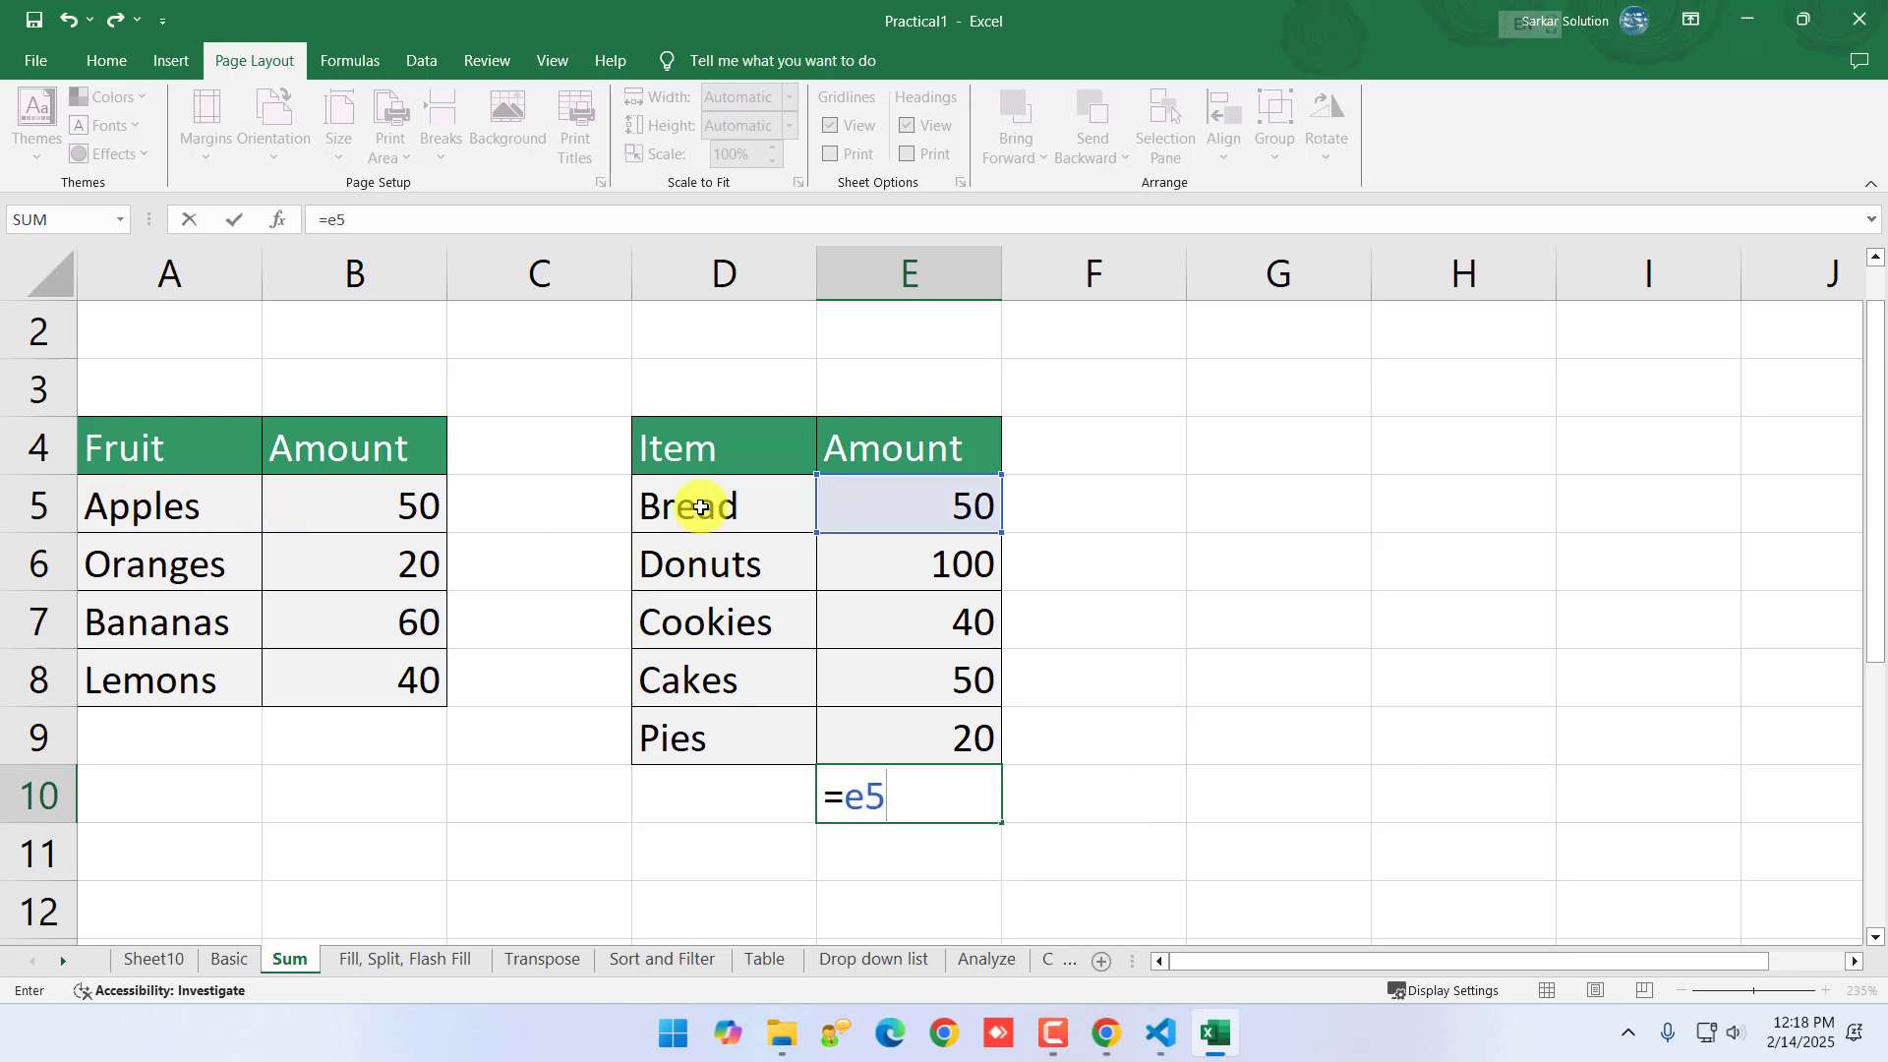
{"action": "type", "text": "+e6"}
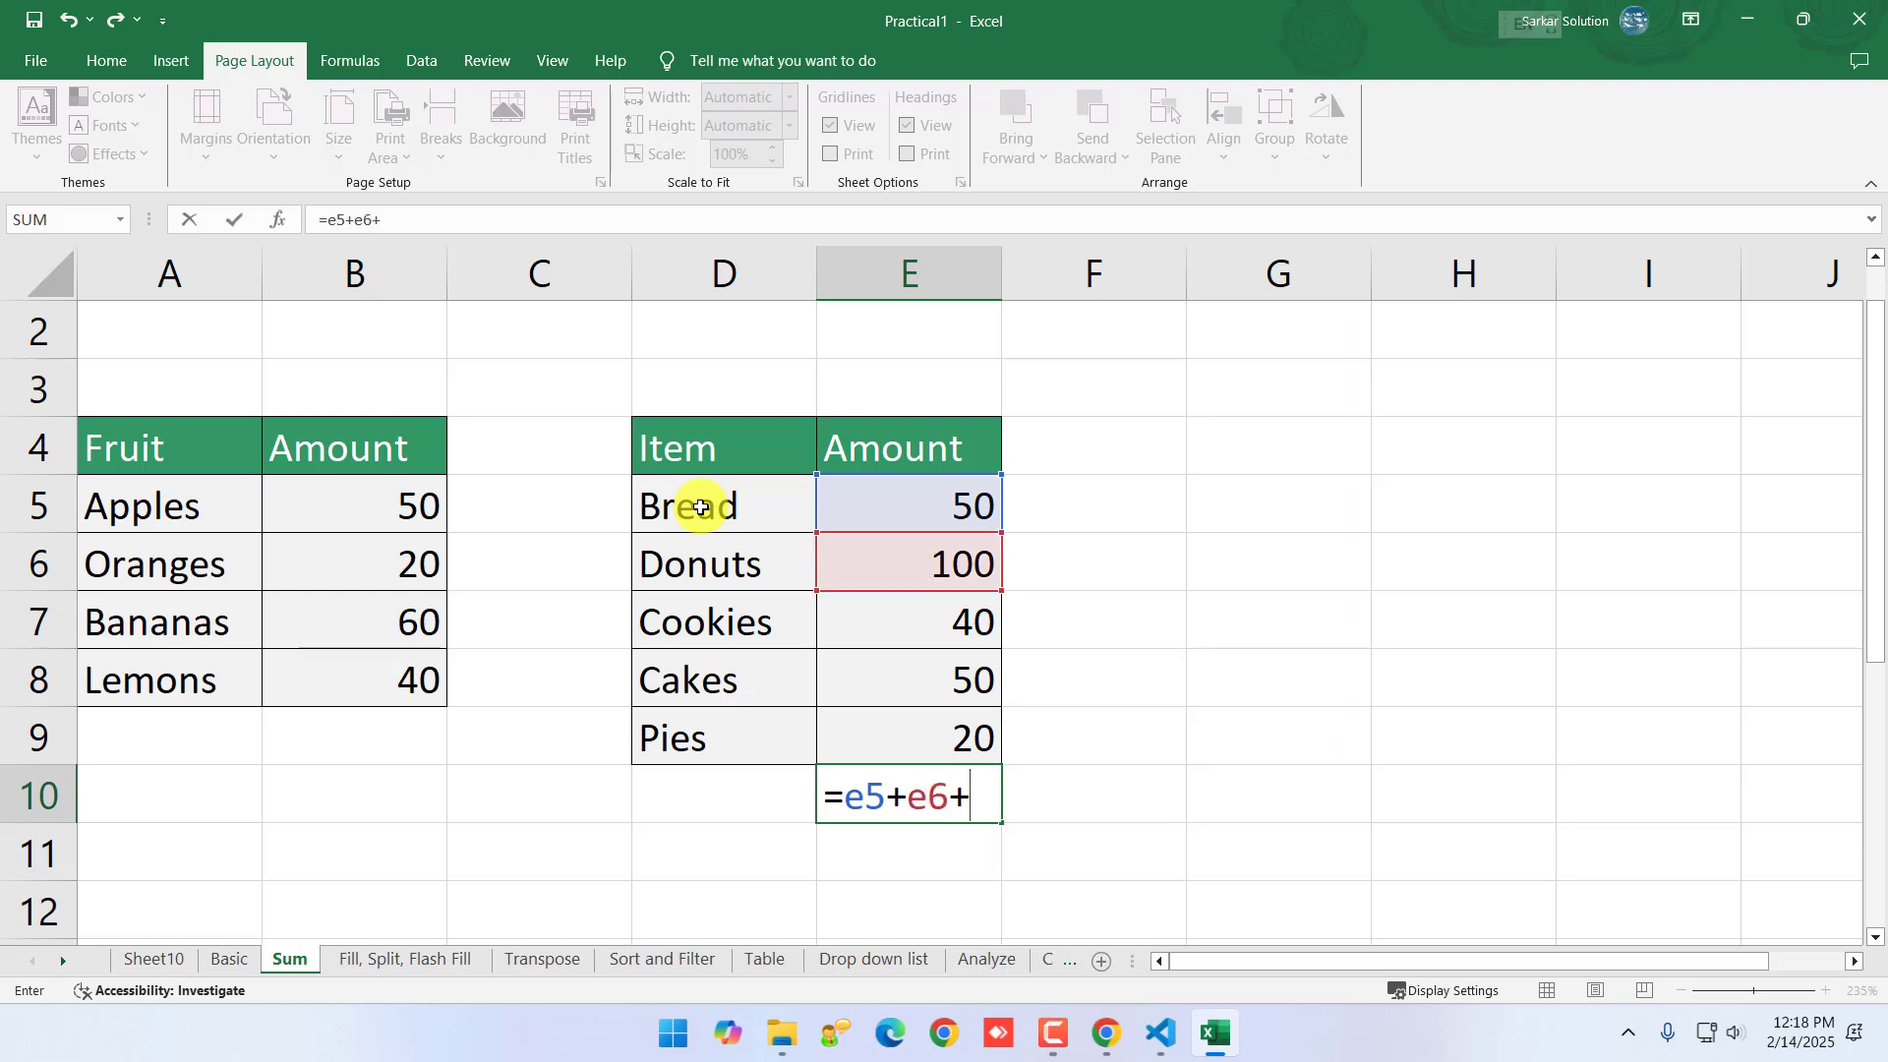
{"action": "type", "text": "+e7"}
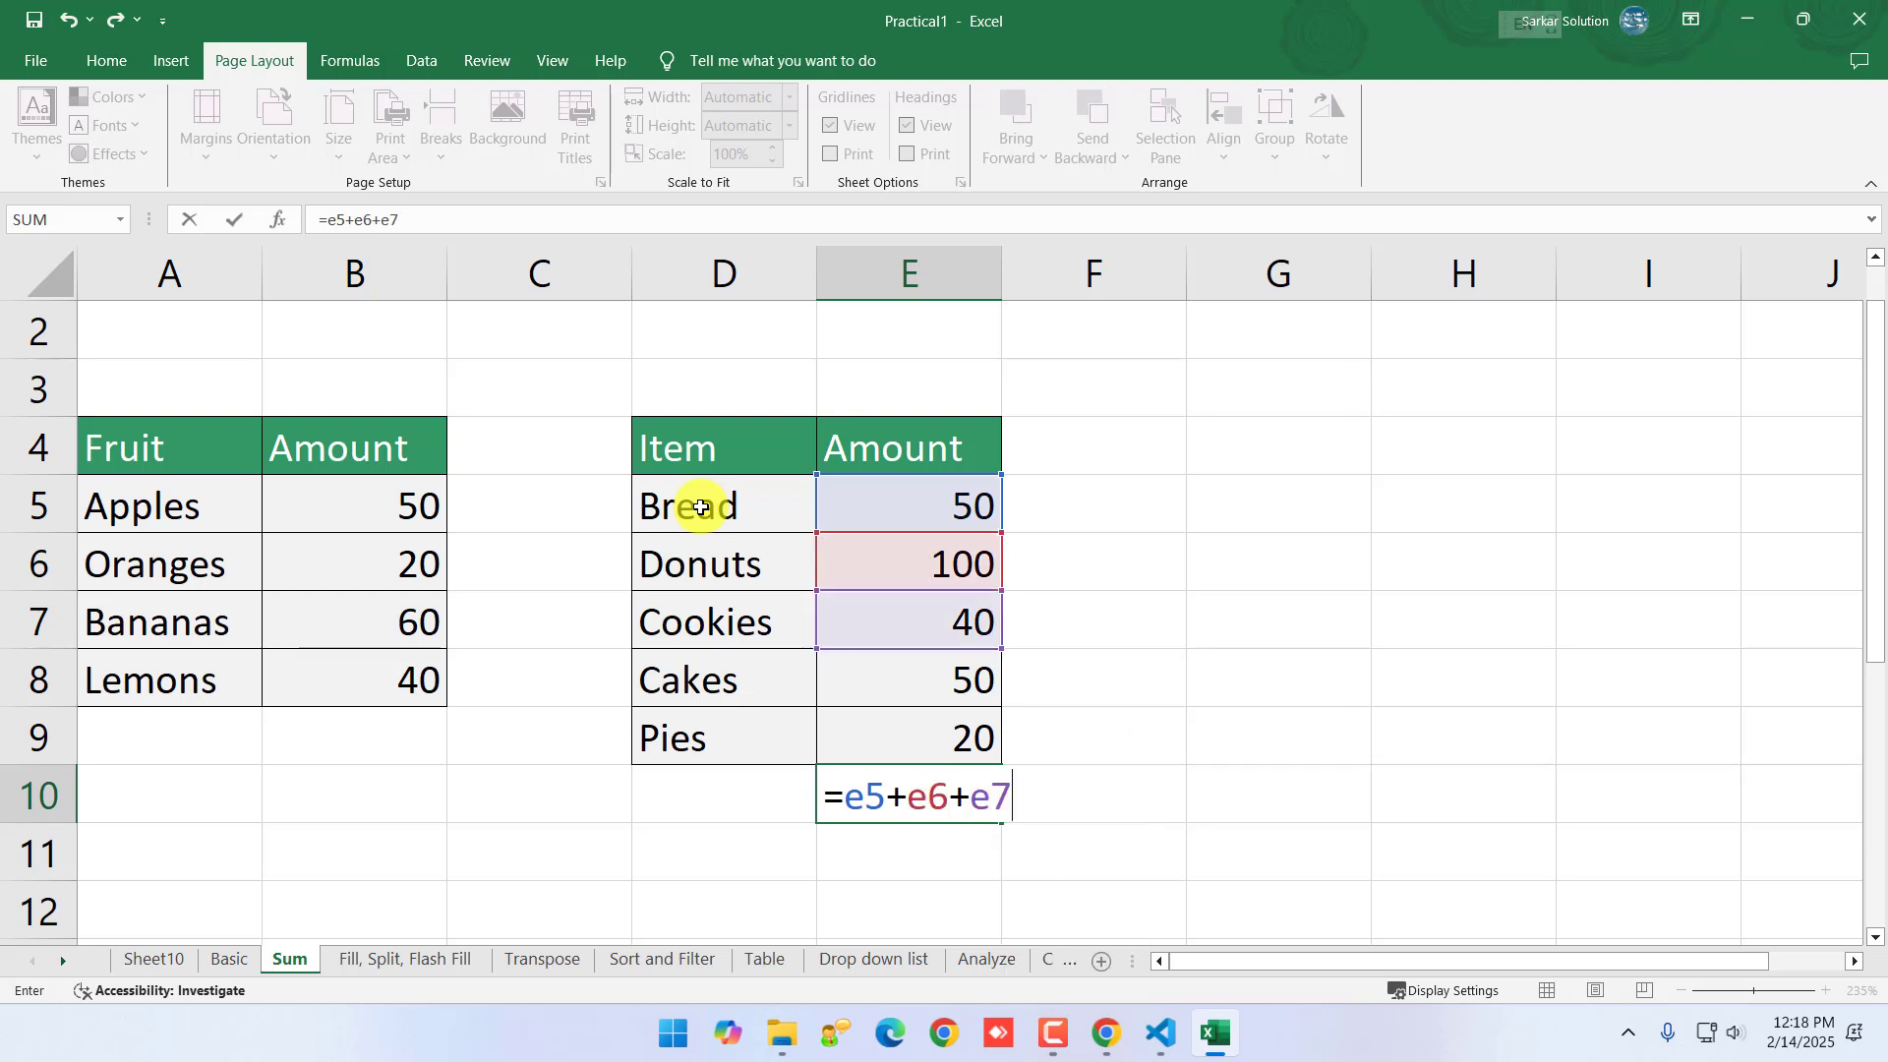
{"action": "type", "text": "+e8"}
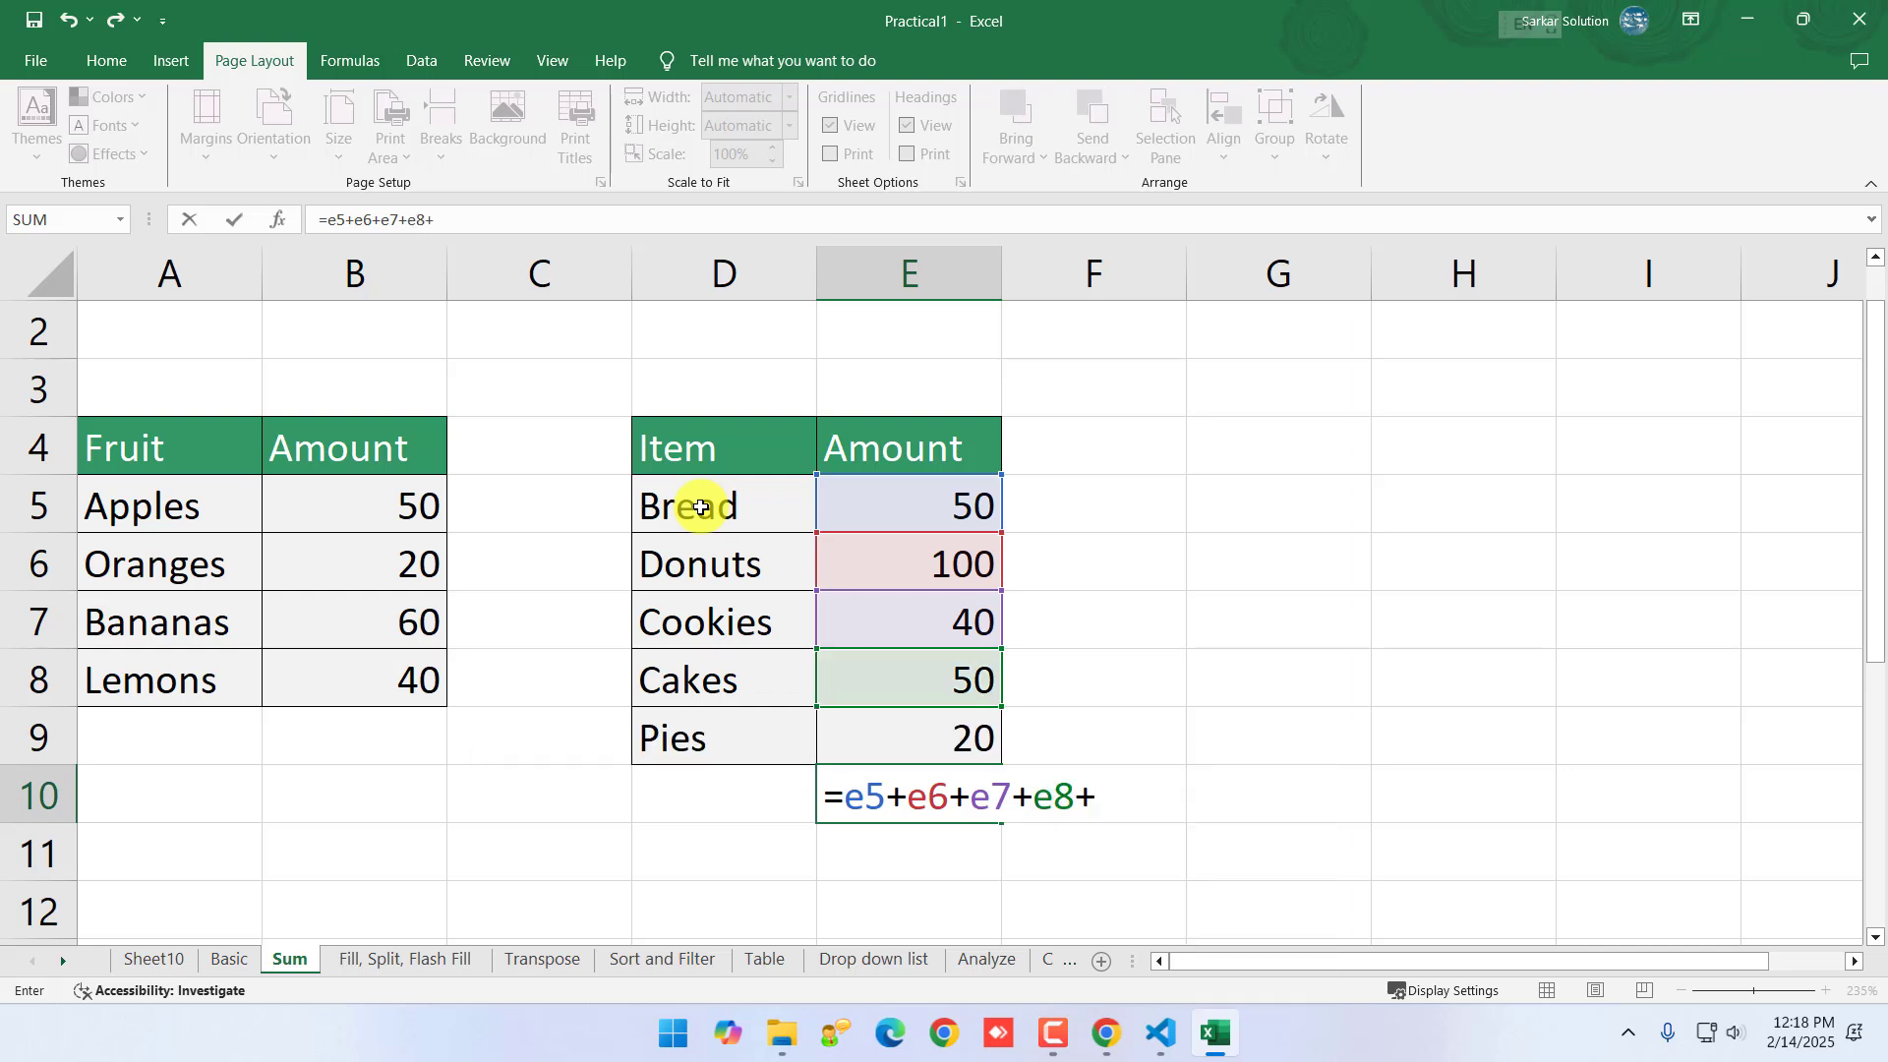
{"action": "type", "text": "+e9"}
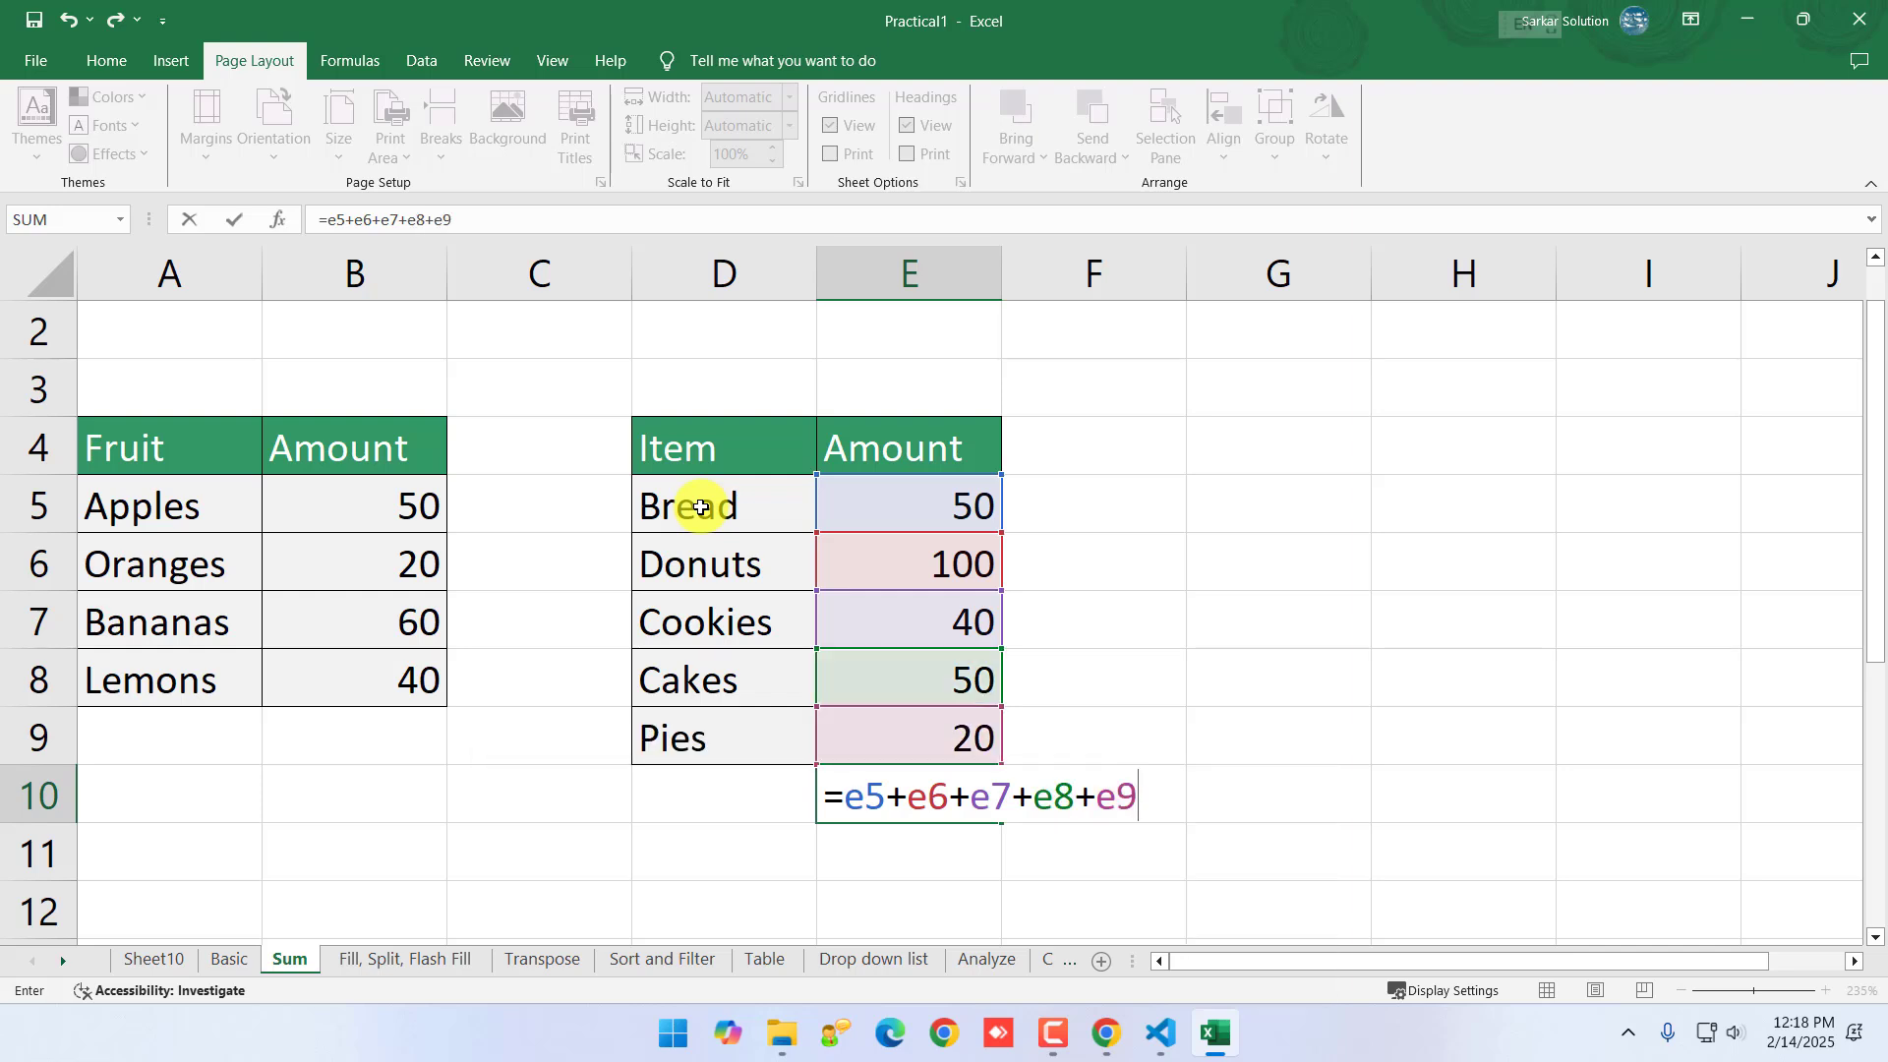
{"action": "key", "text": "Return"}
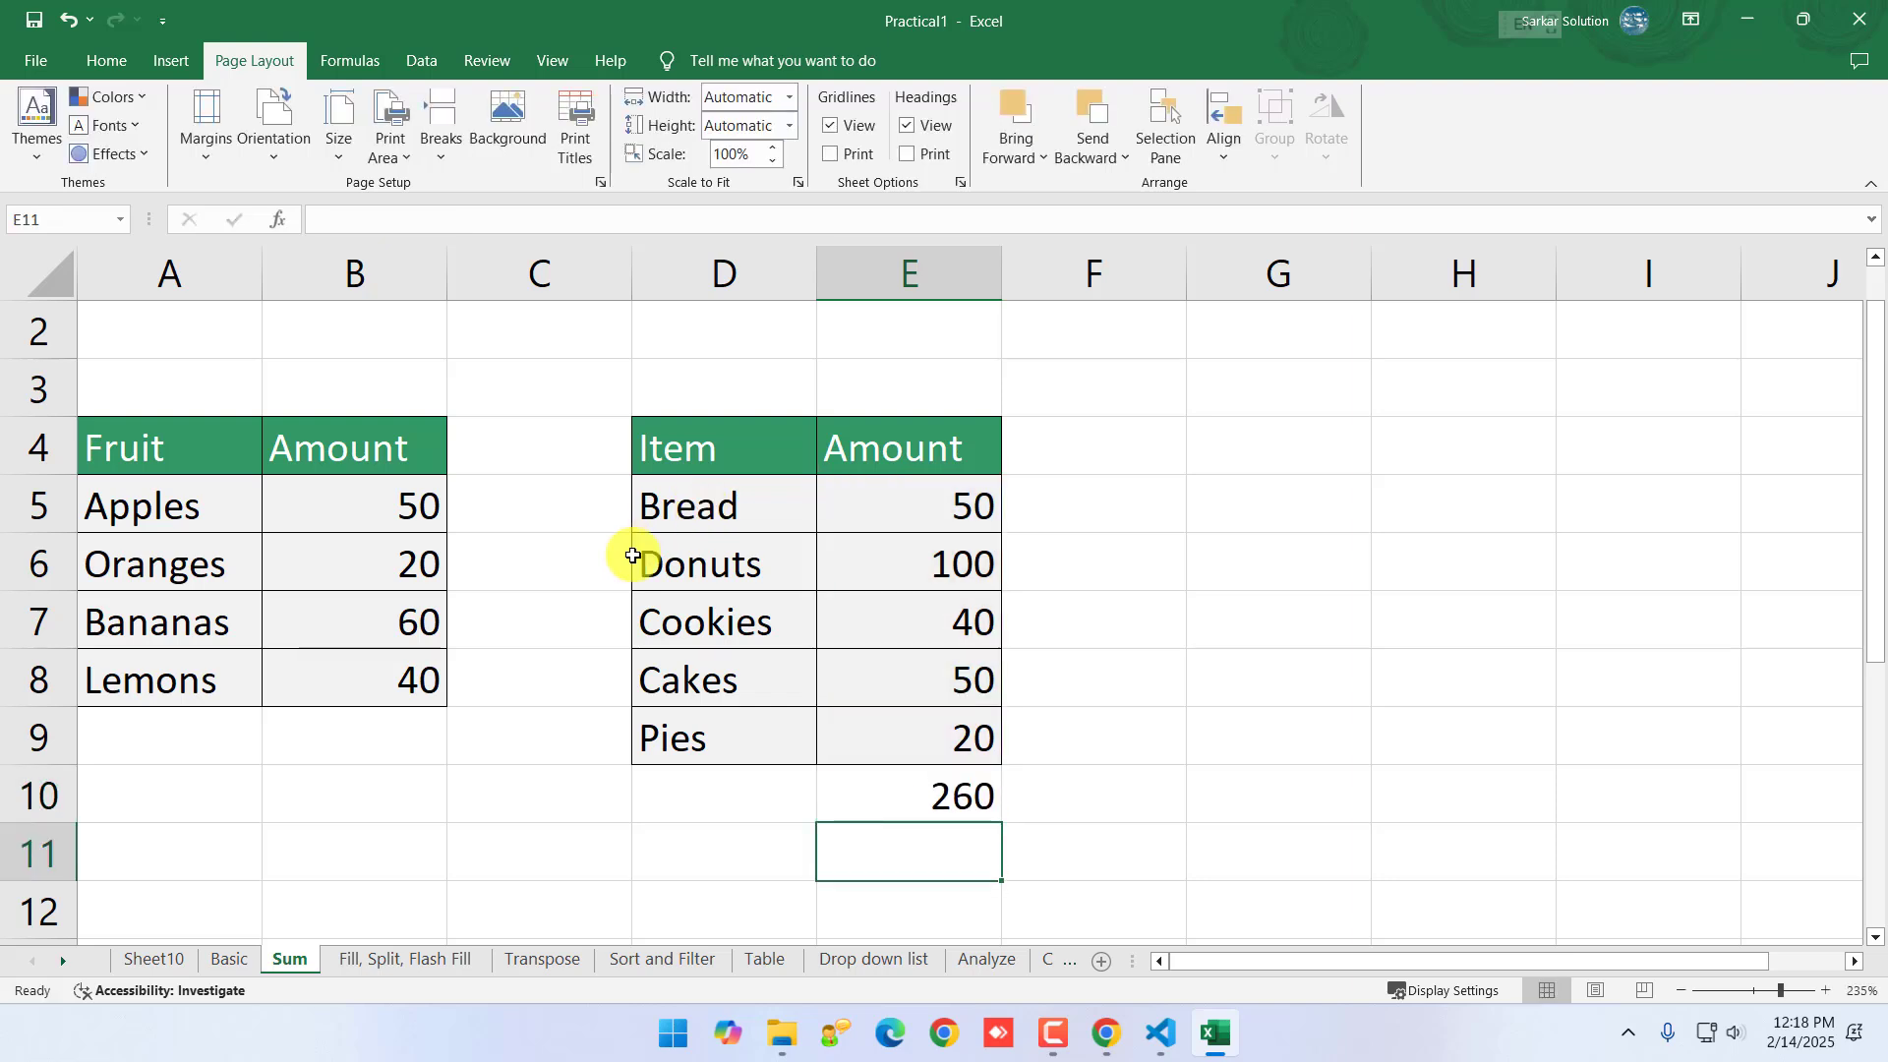
{"action": "left_click", "coordinate": [969, 791]}
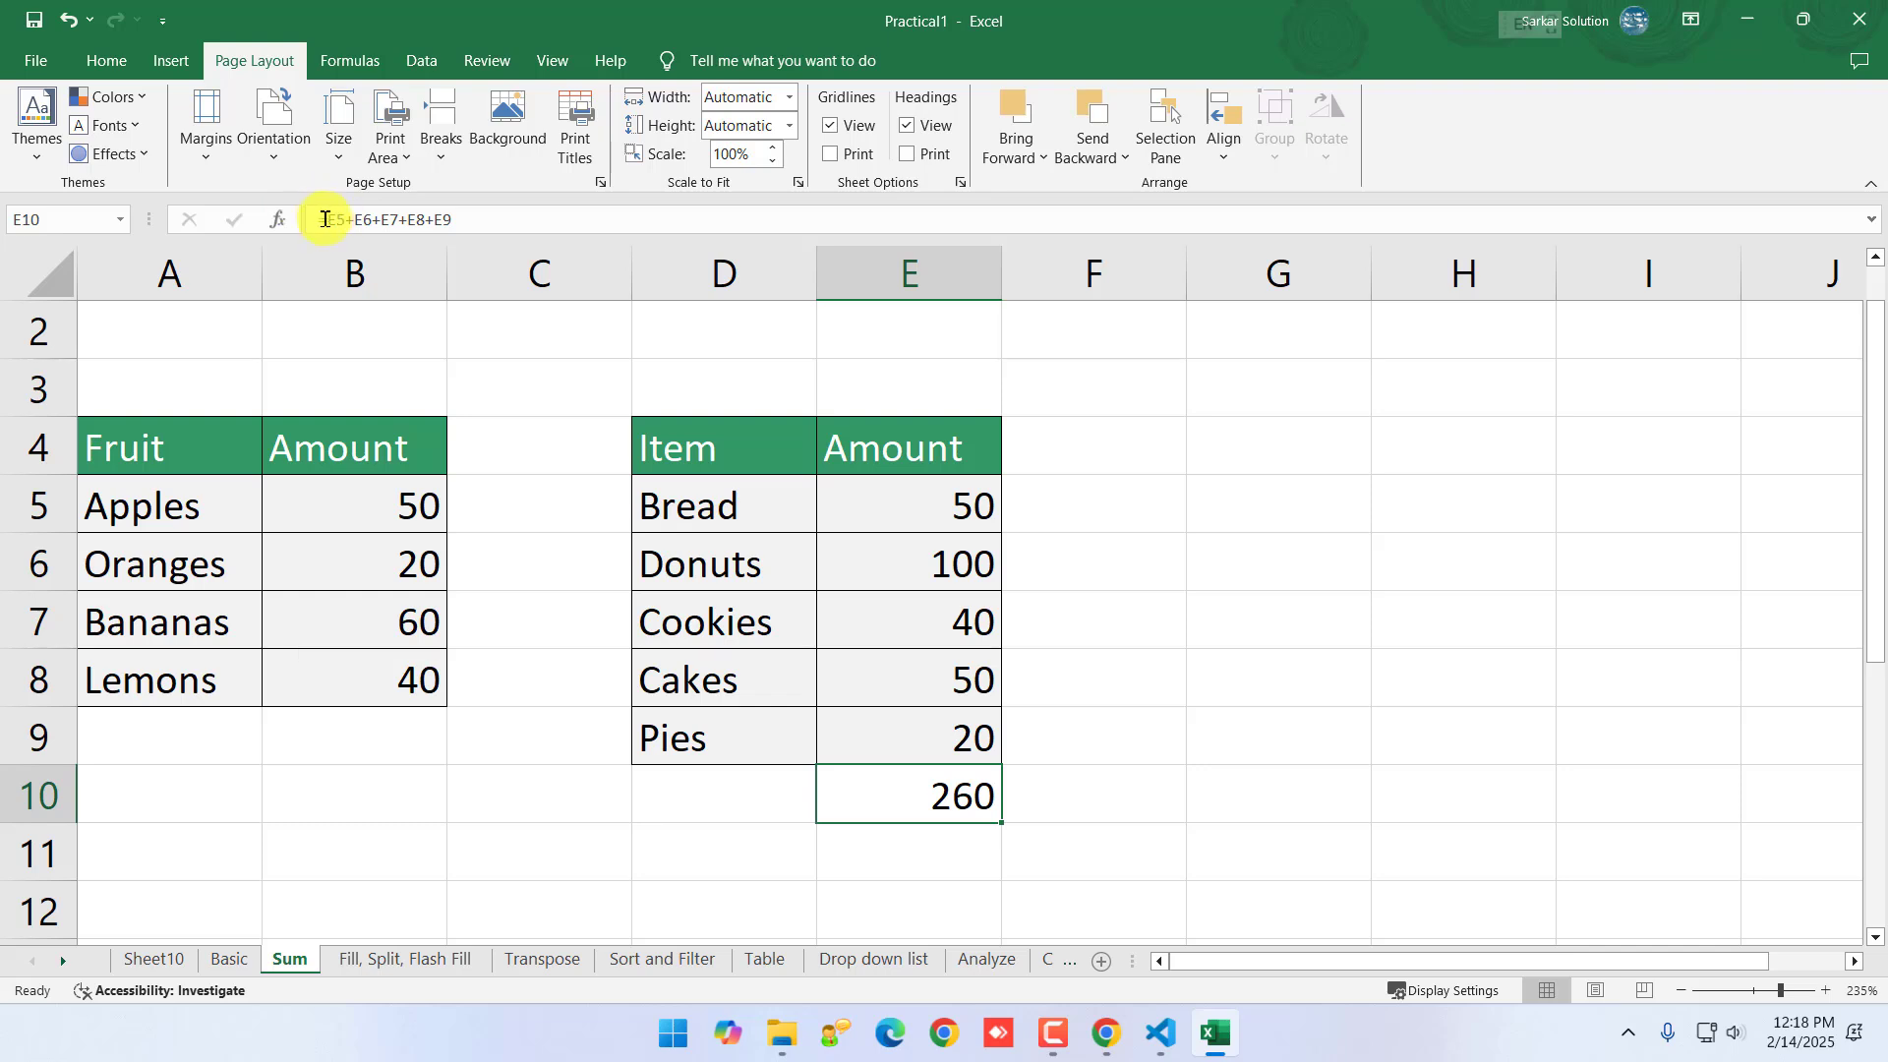
{"action": "left_click_drag", "start_coordinate": [317, 220], "coordinate": [462, 219]}
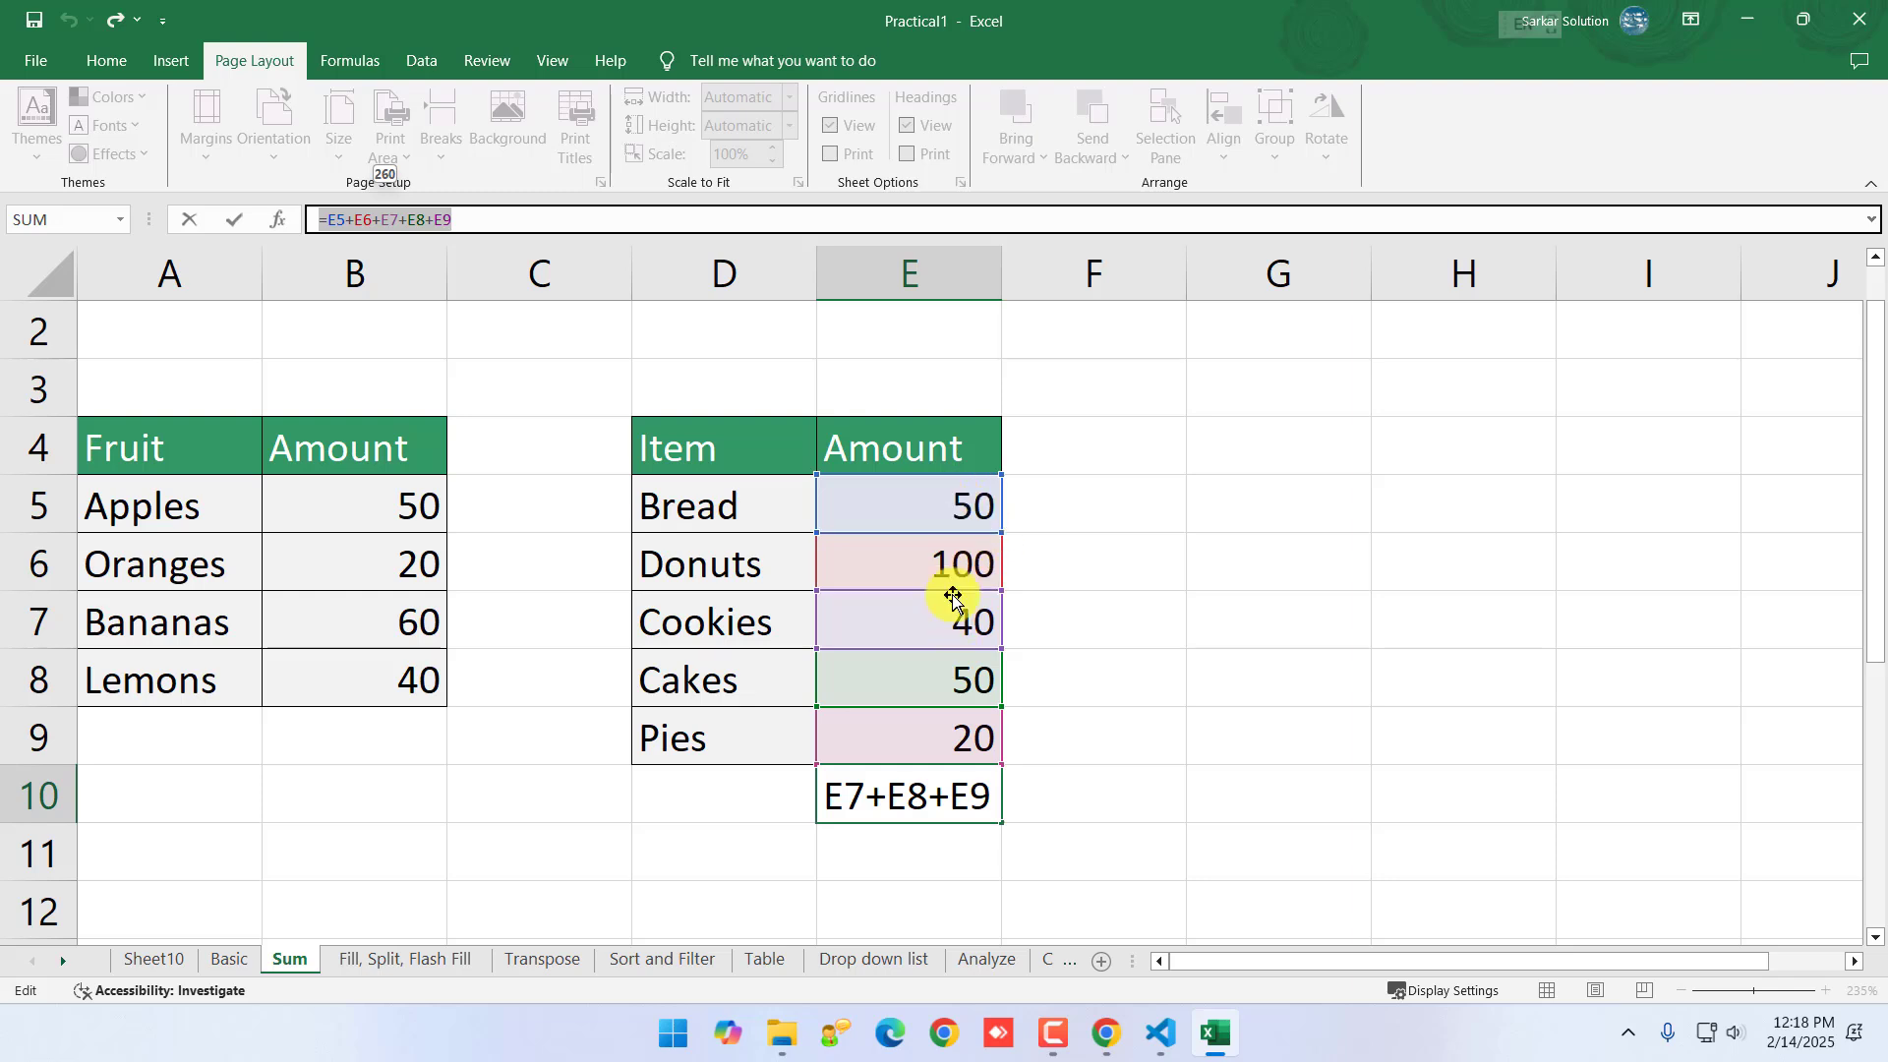
{"action": "left_click", "coordinate": [876, 796]}
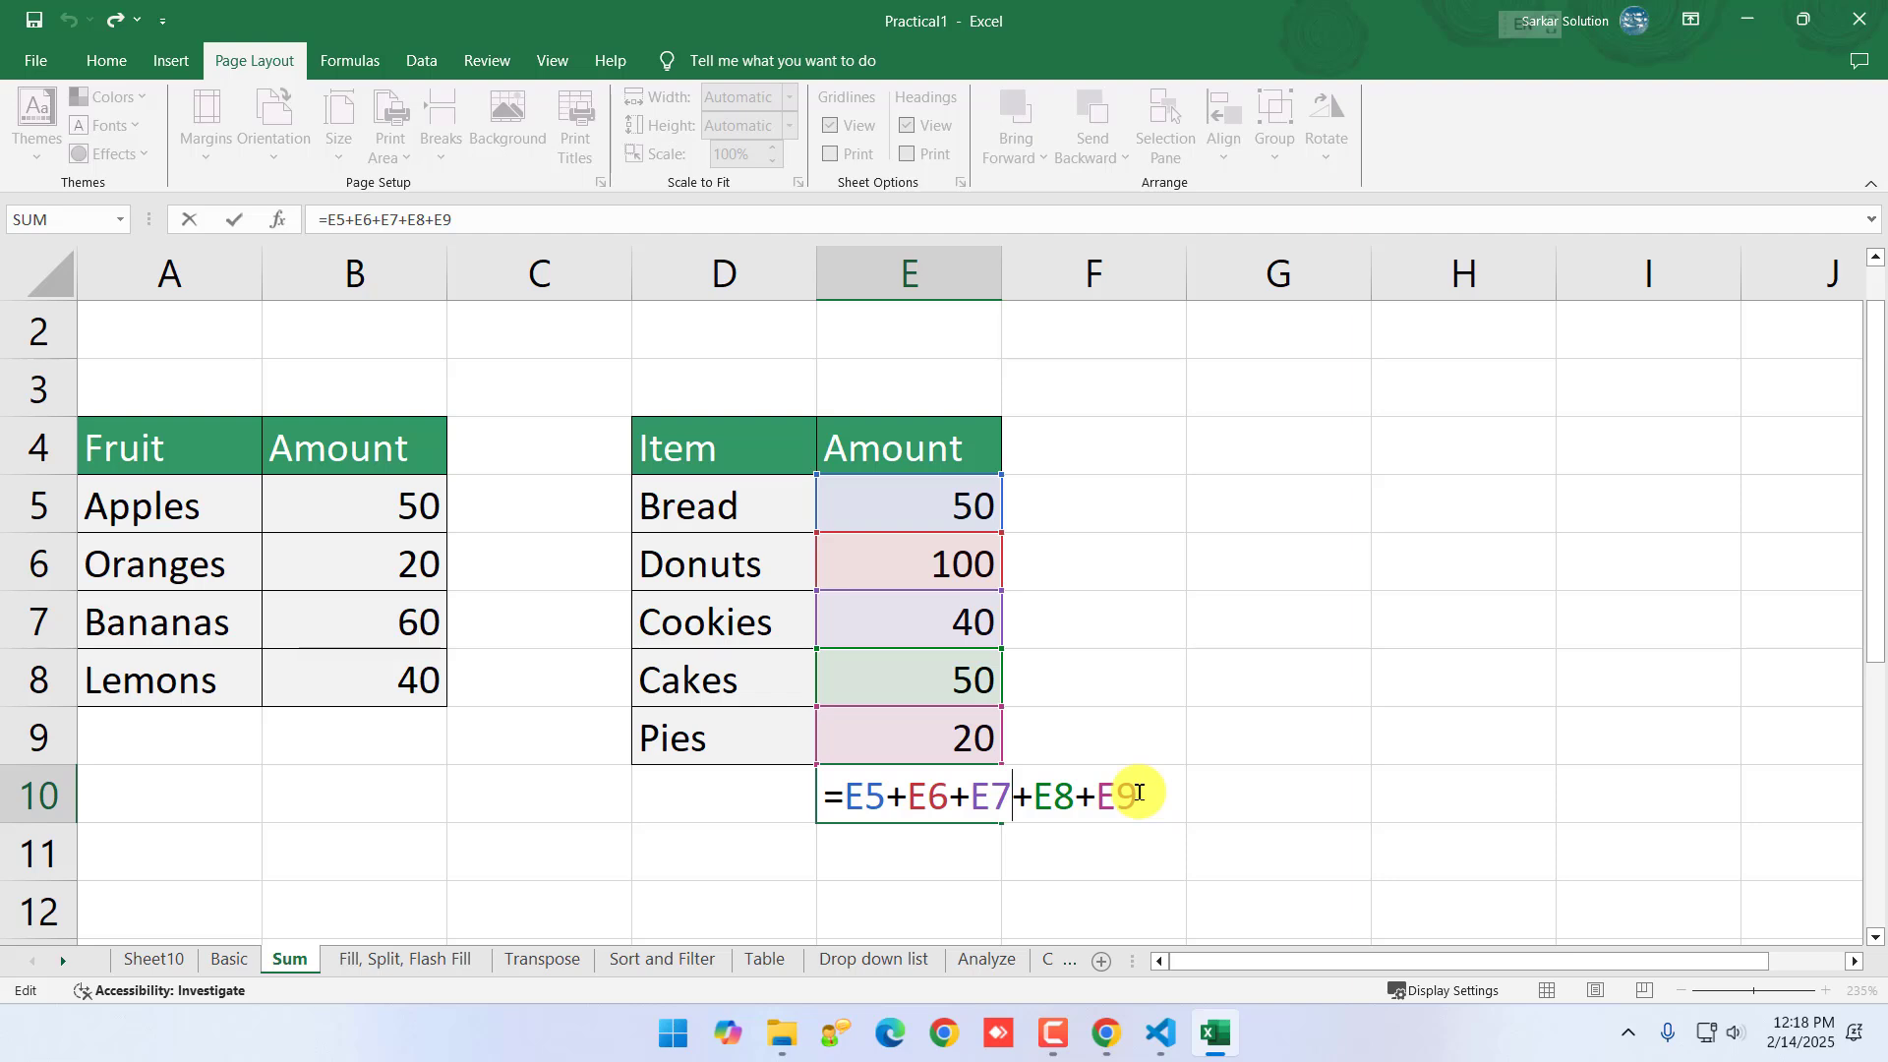
{"action": "key", "text": "Return"}
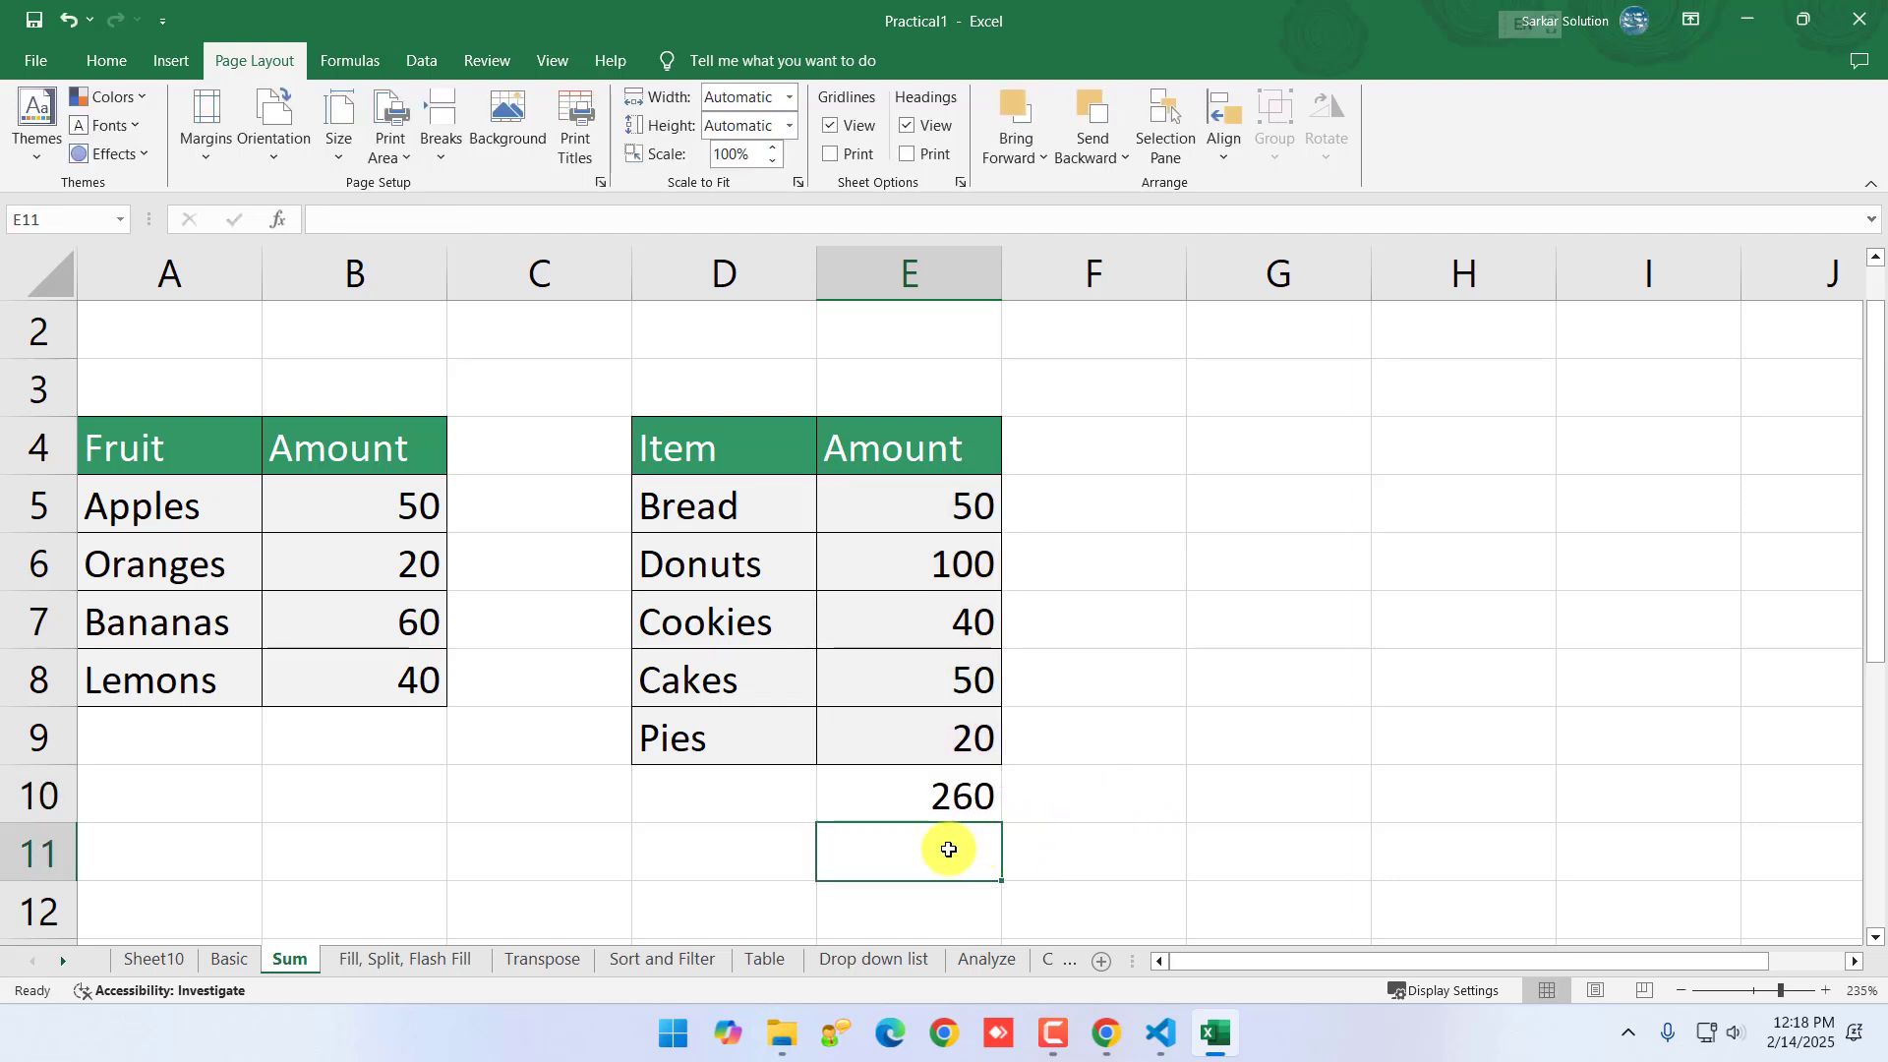
- Enter the formula =sum(e5,e6,e,e8,e9) in cell E11, below the first total
{"action": "type", "text": "="}
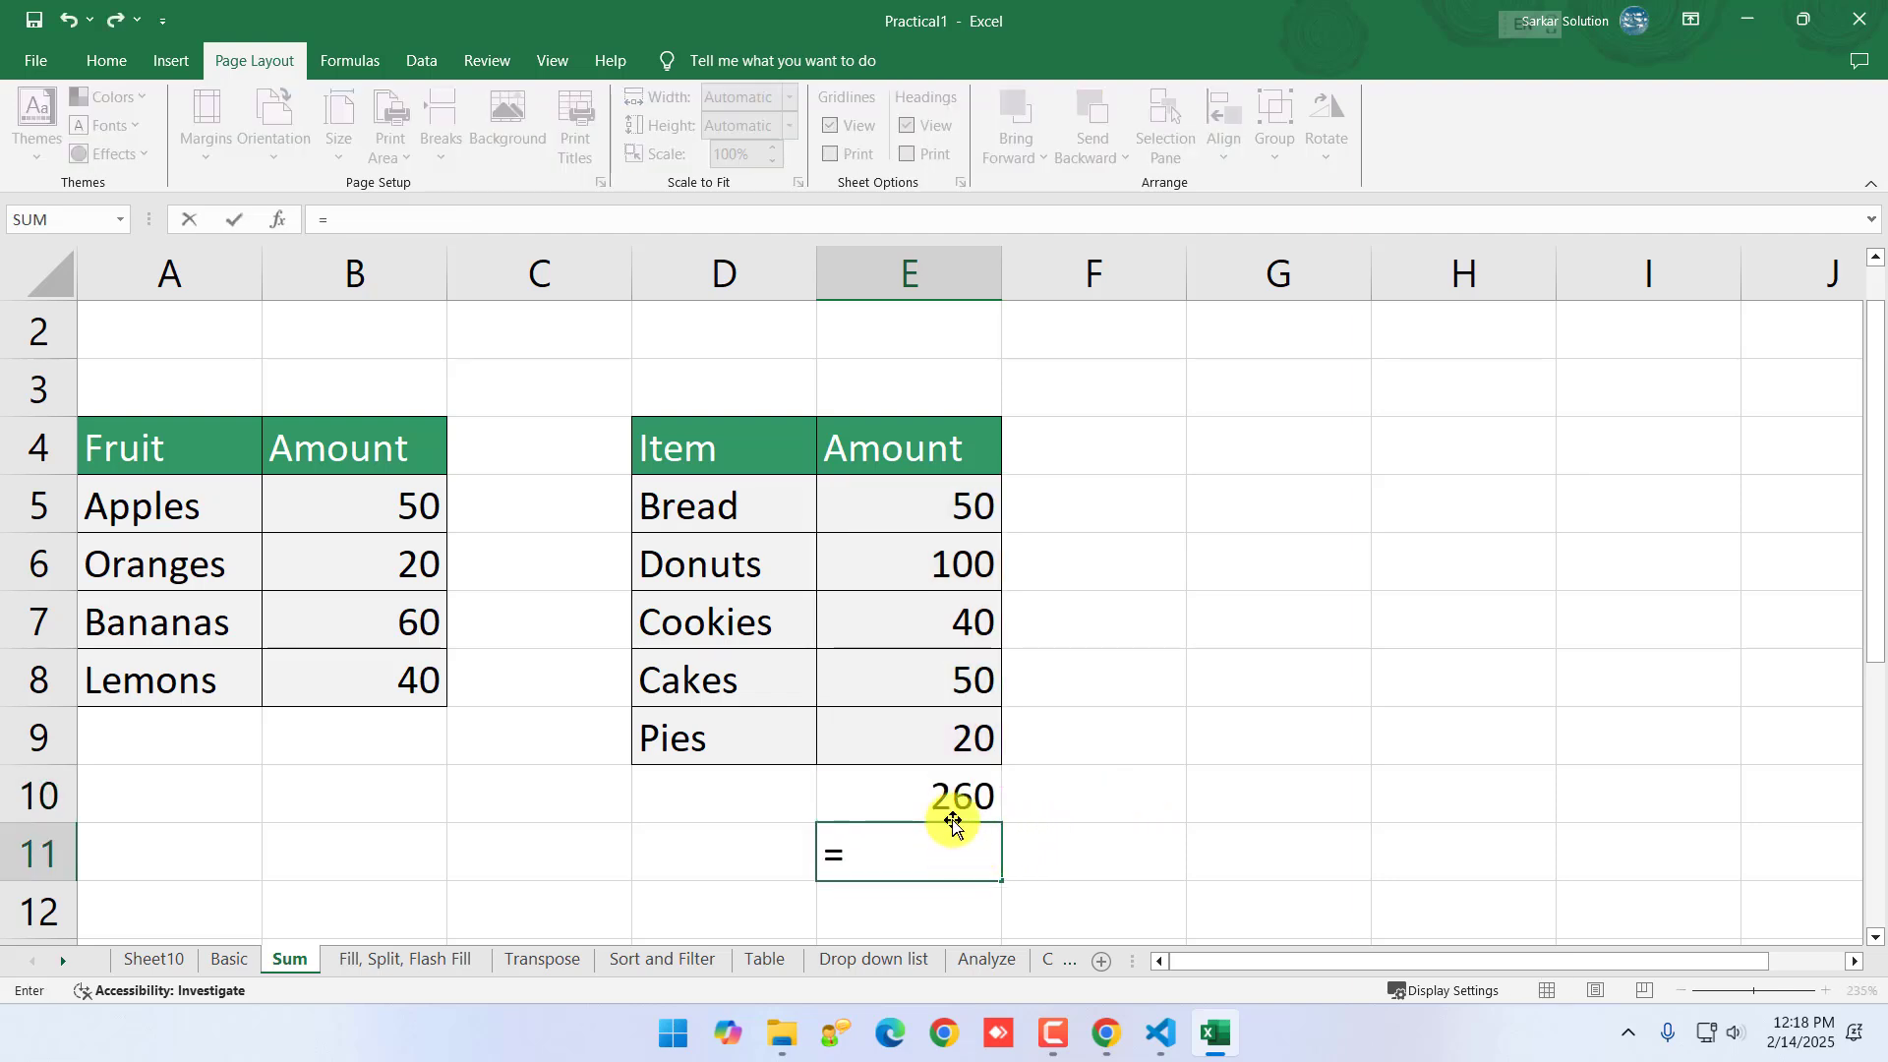
{"action": "type", "text": "sum"}
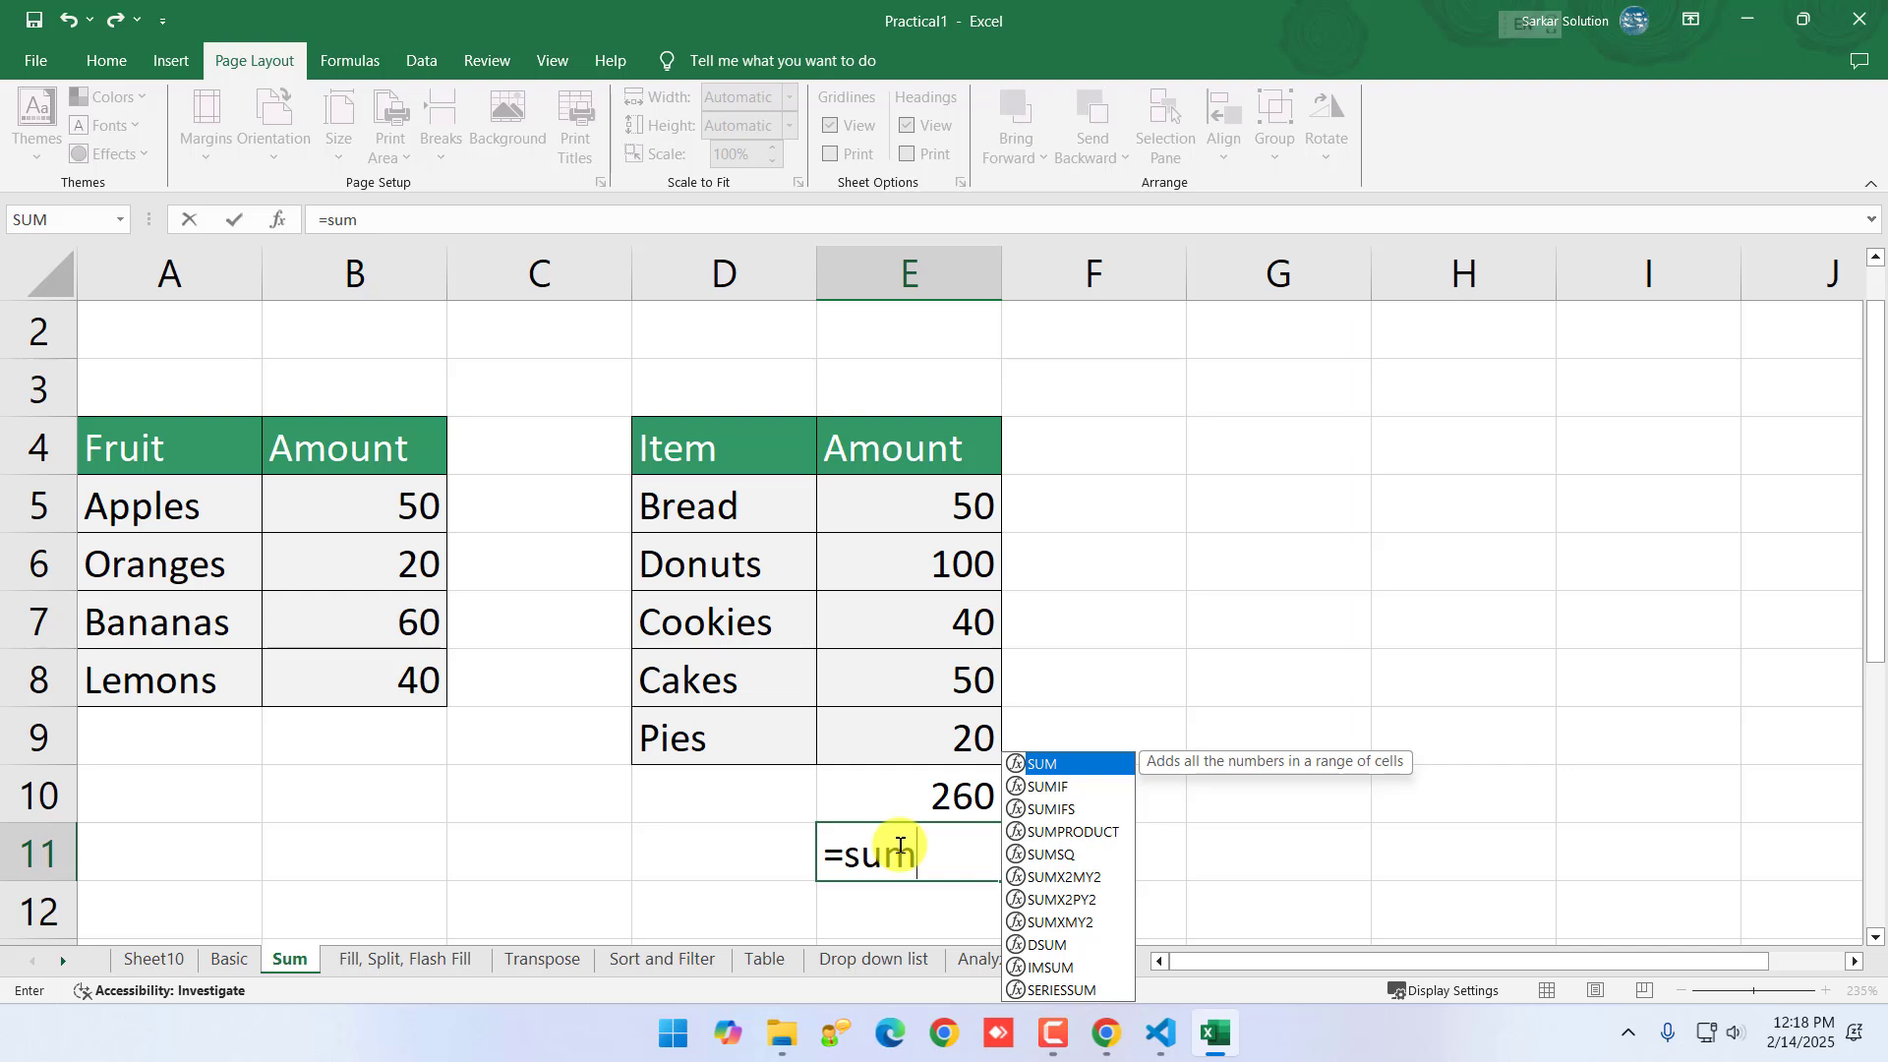
{"action": "type", "text": "("}
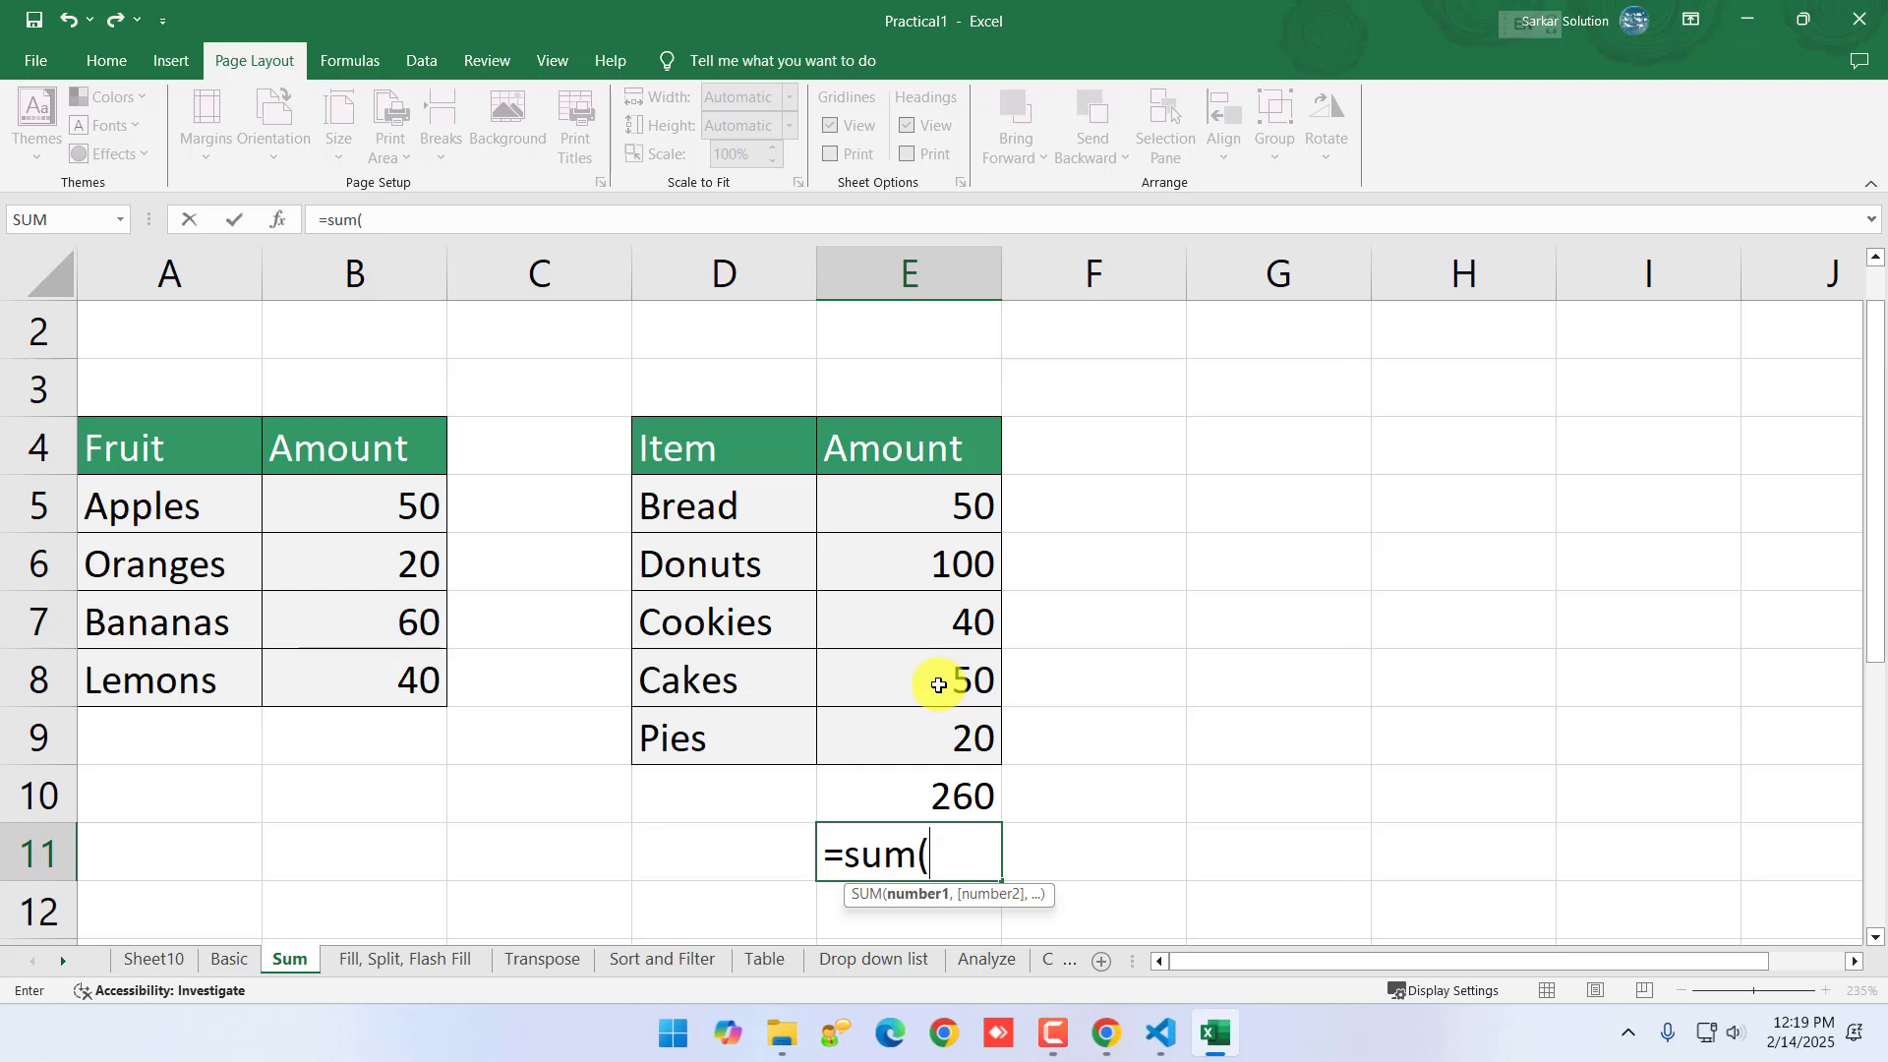
{"action": "type", "text": "e5"}
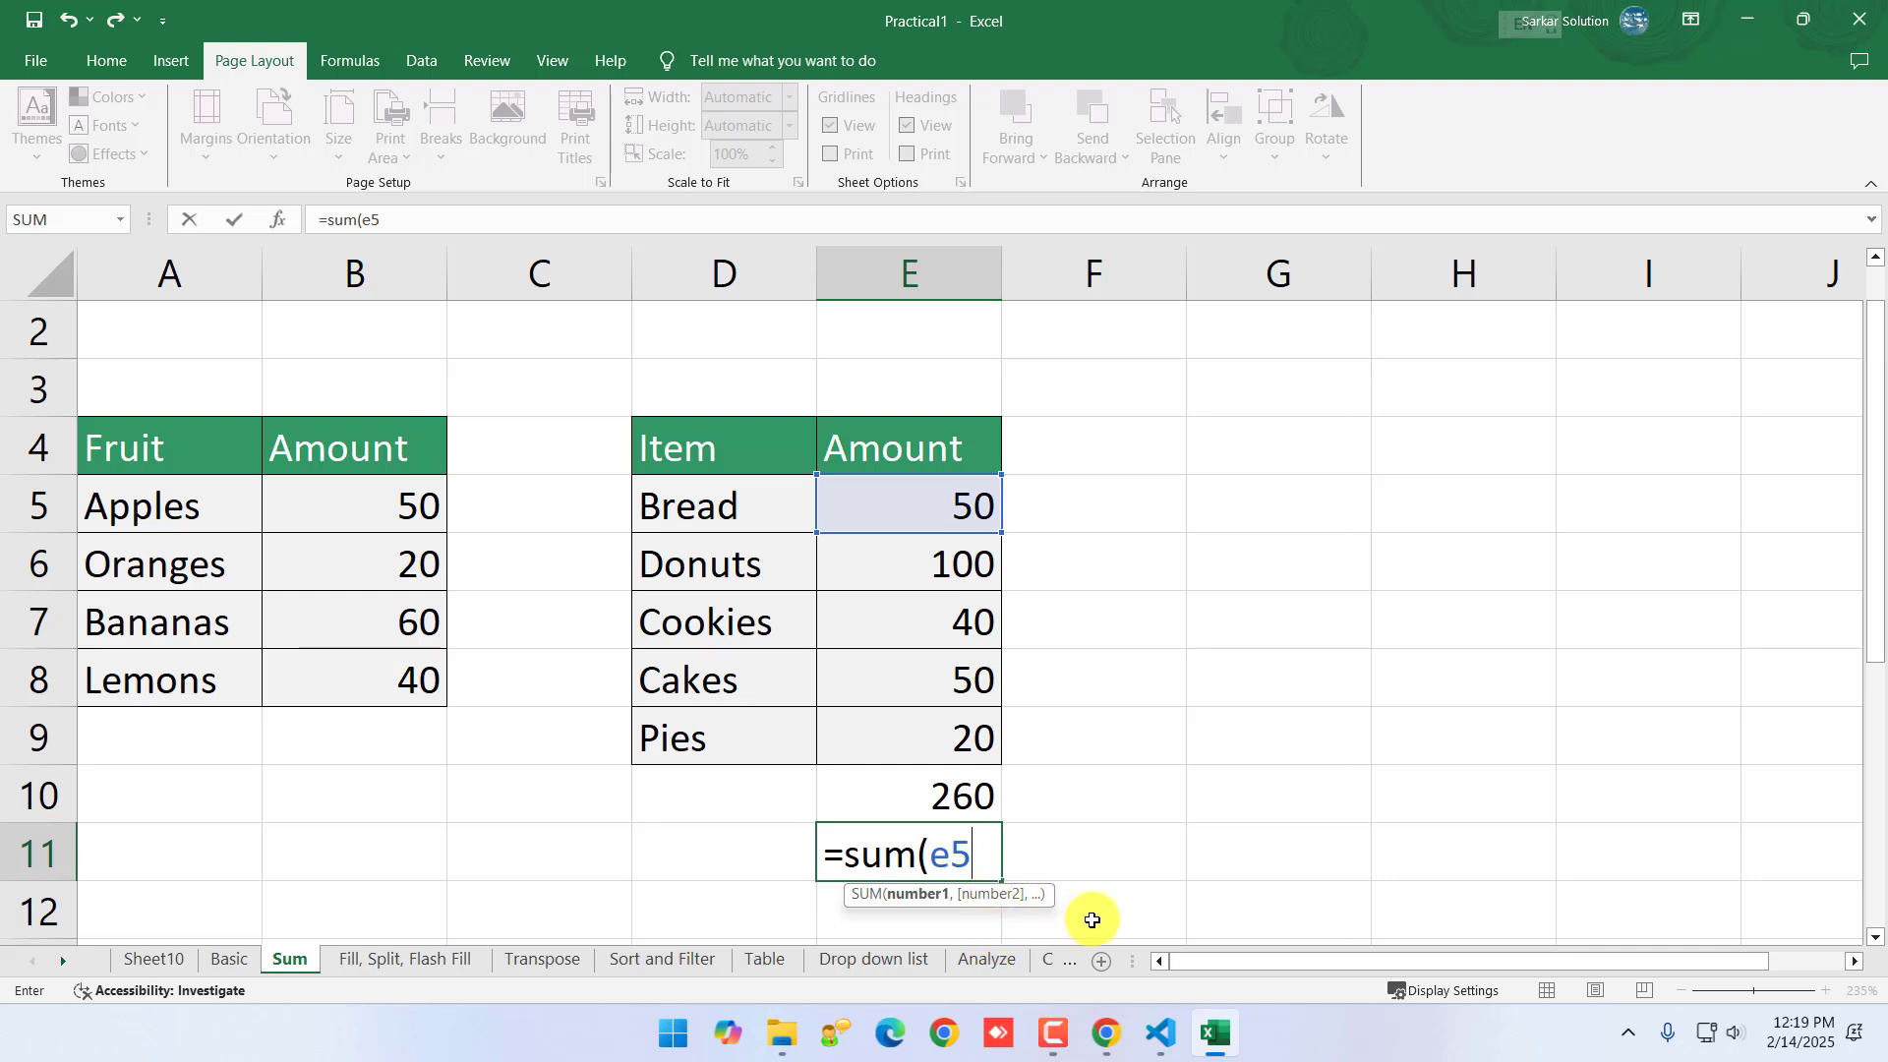
{"action": "type", "text": ","}
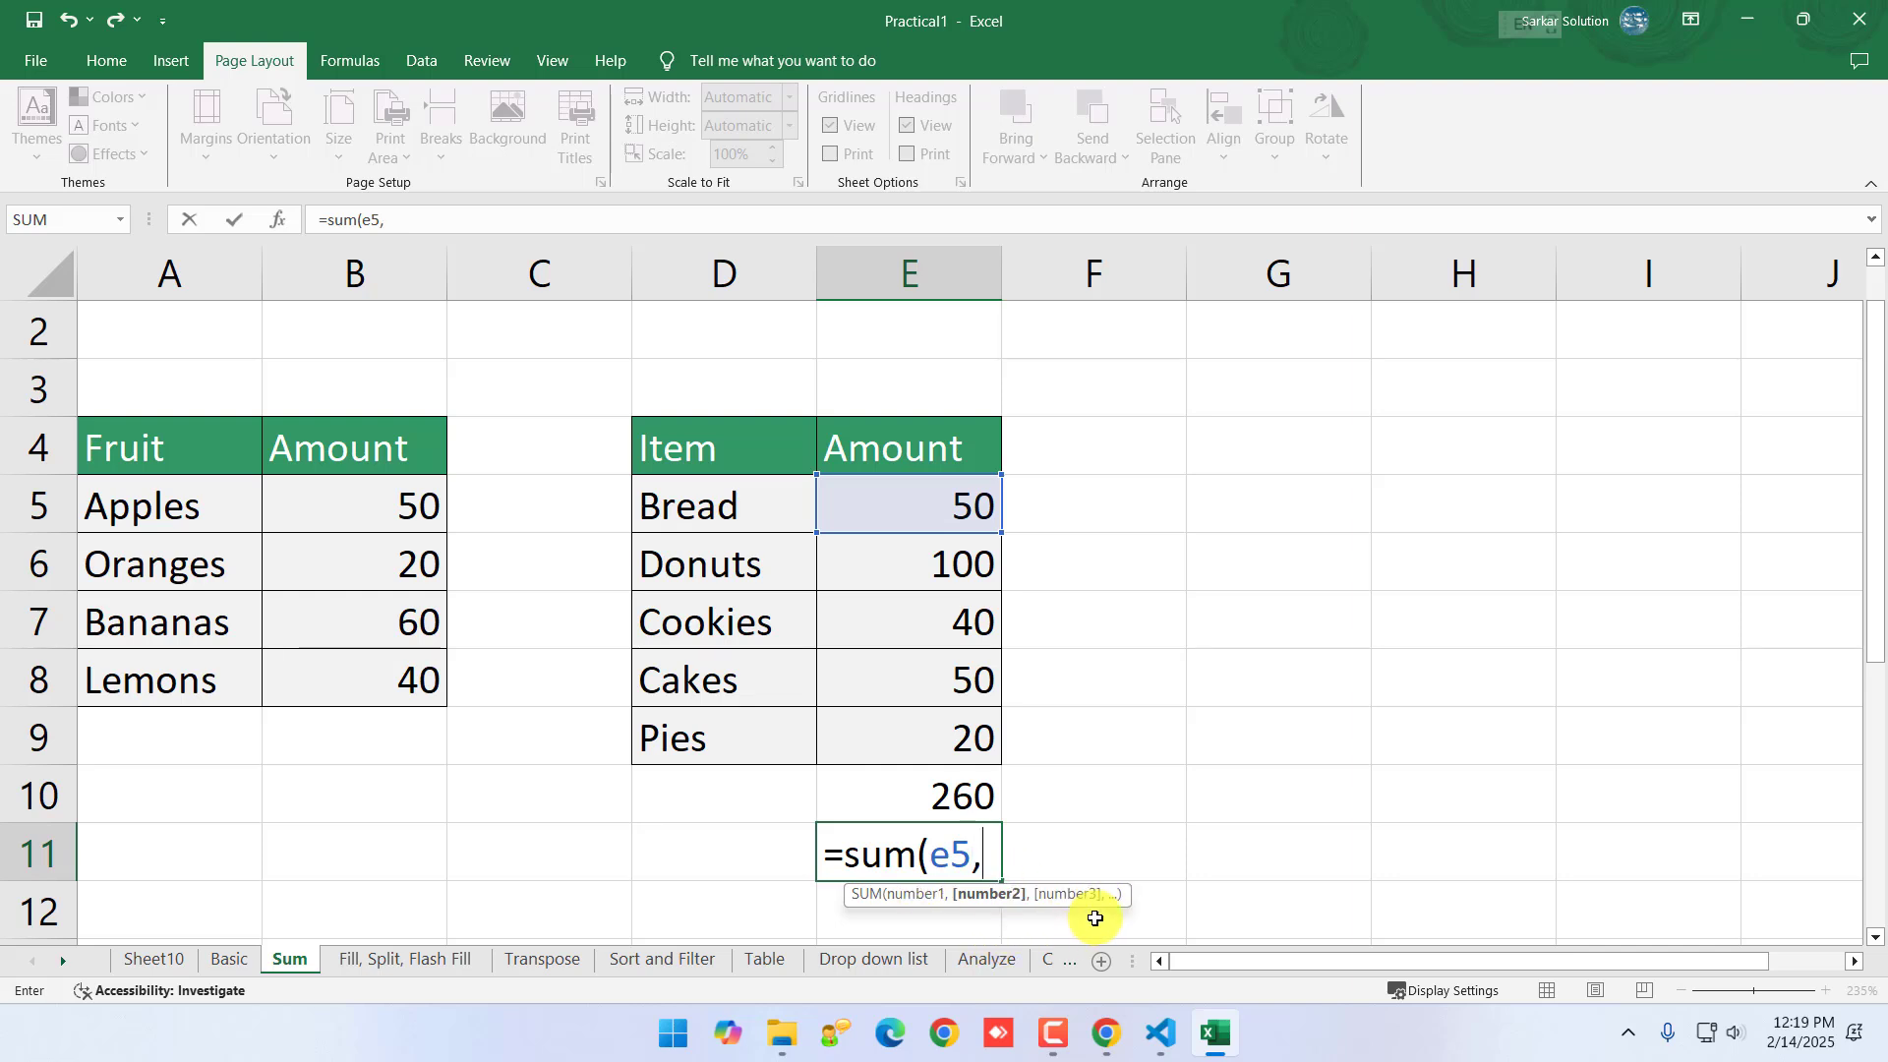
{"action": "type", "text": "e6,"}
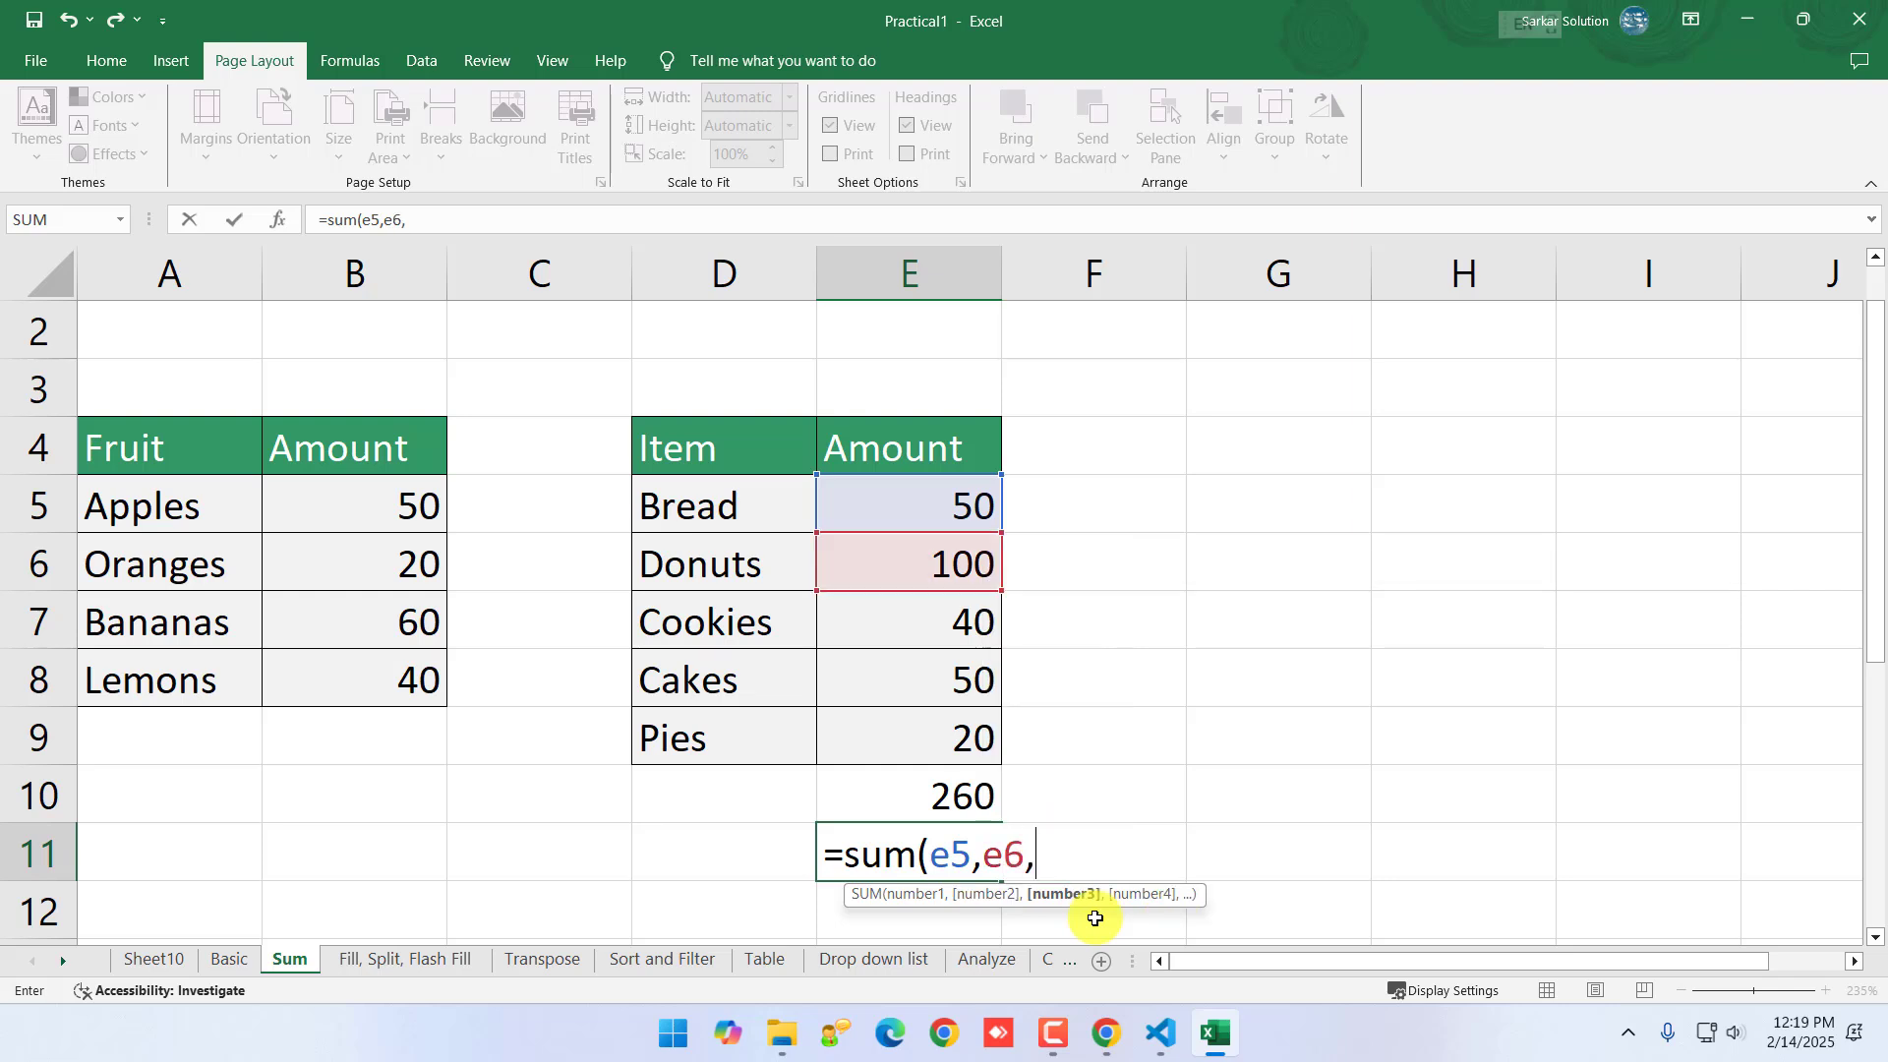
{"action": "type", "text": "e"}
{"action": "type", "text": ",e8"}
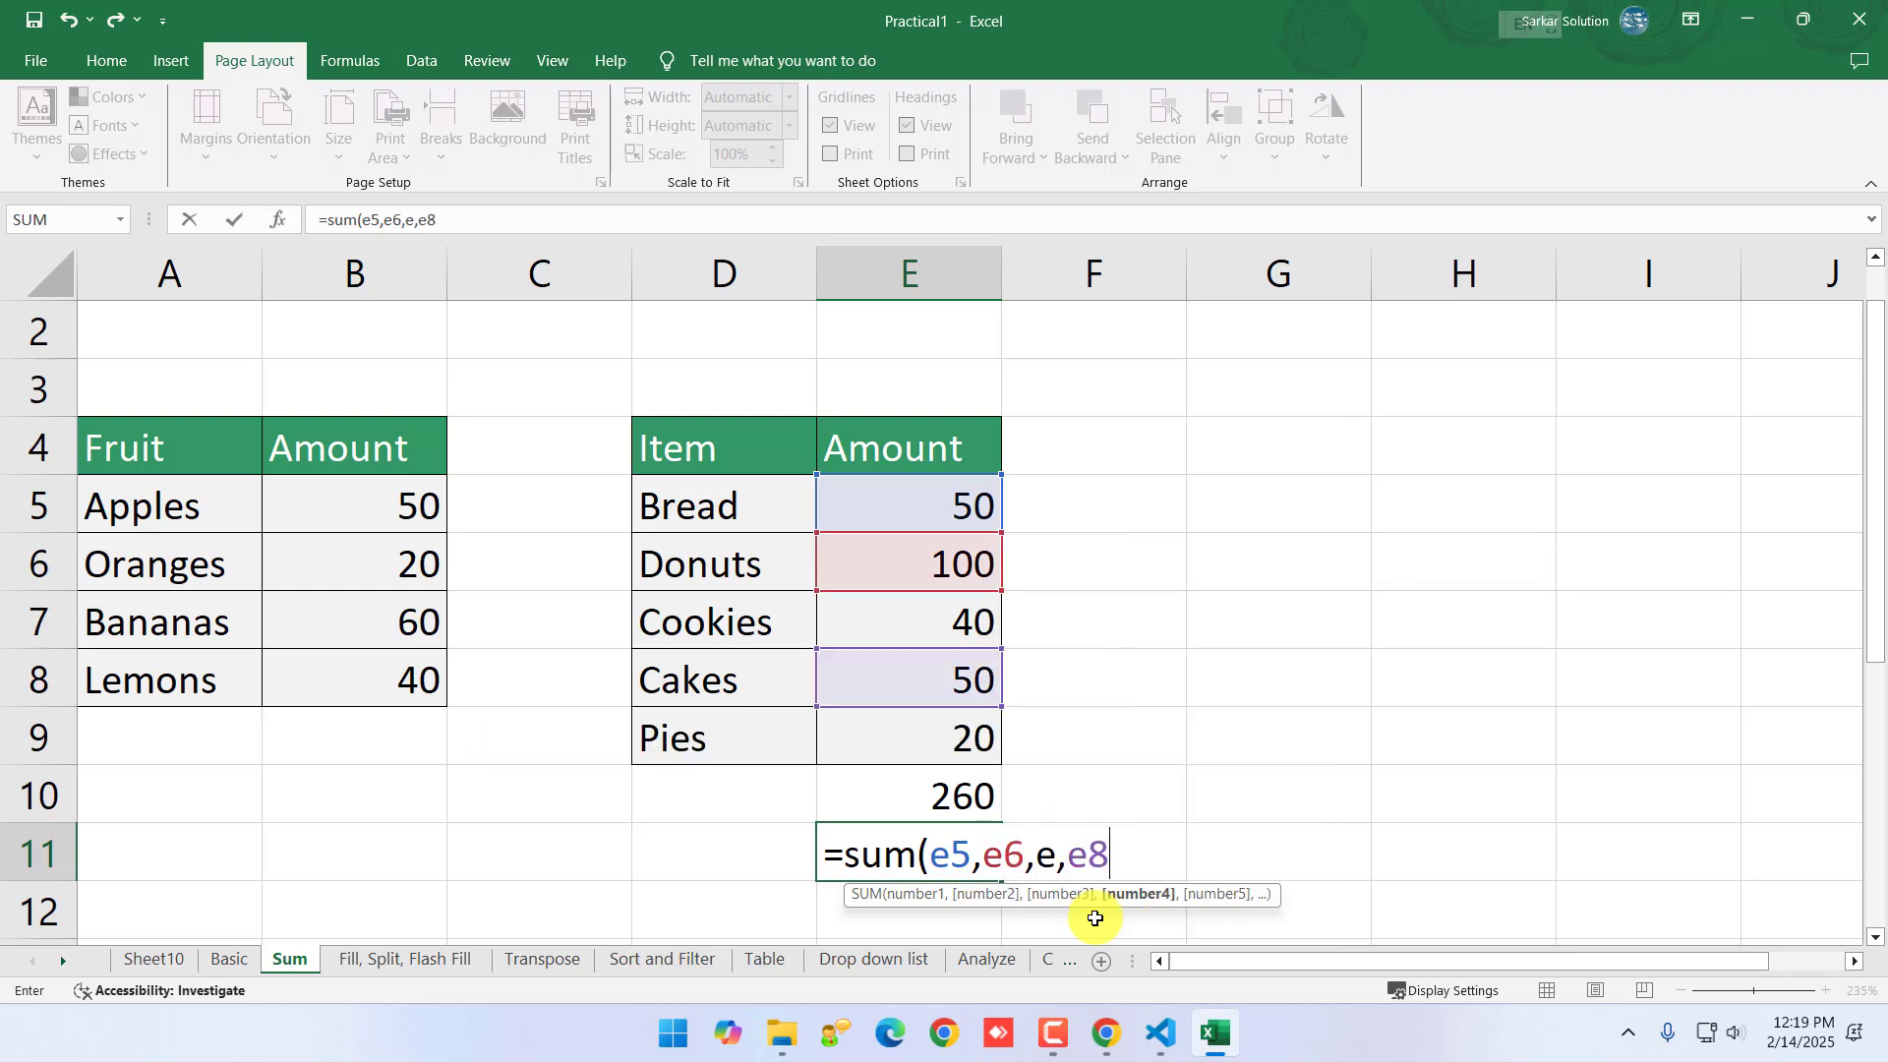
{"action": "type", "text": ",e9"}
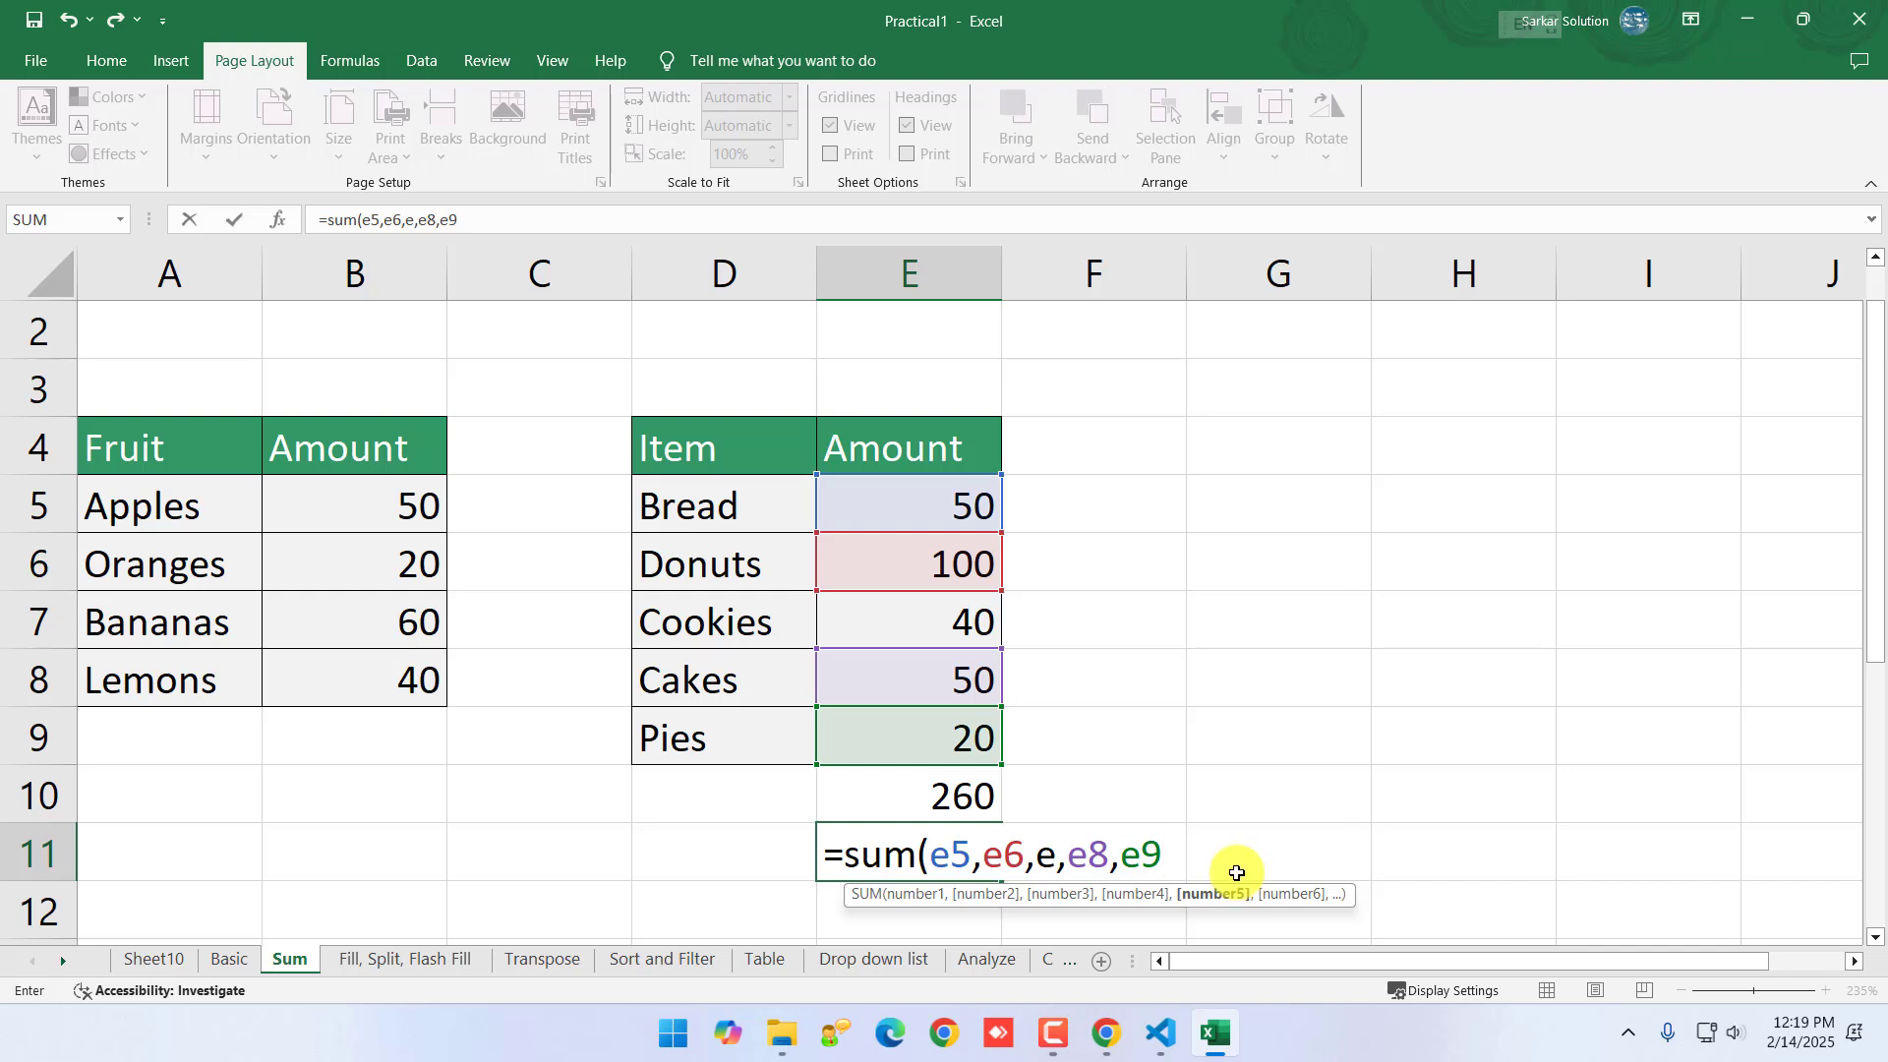
{"action": "type", "text": ")"}
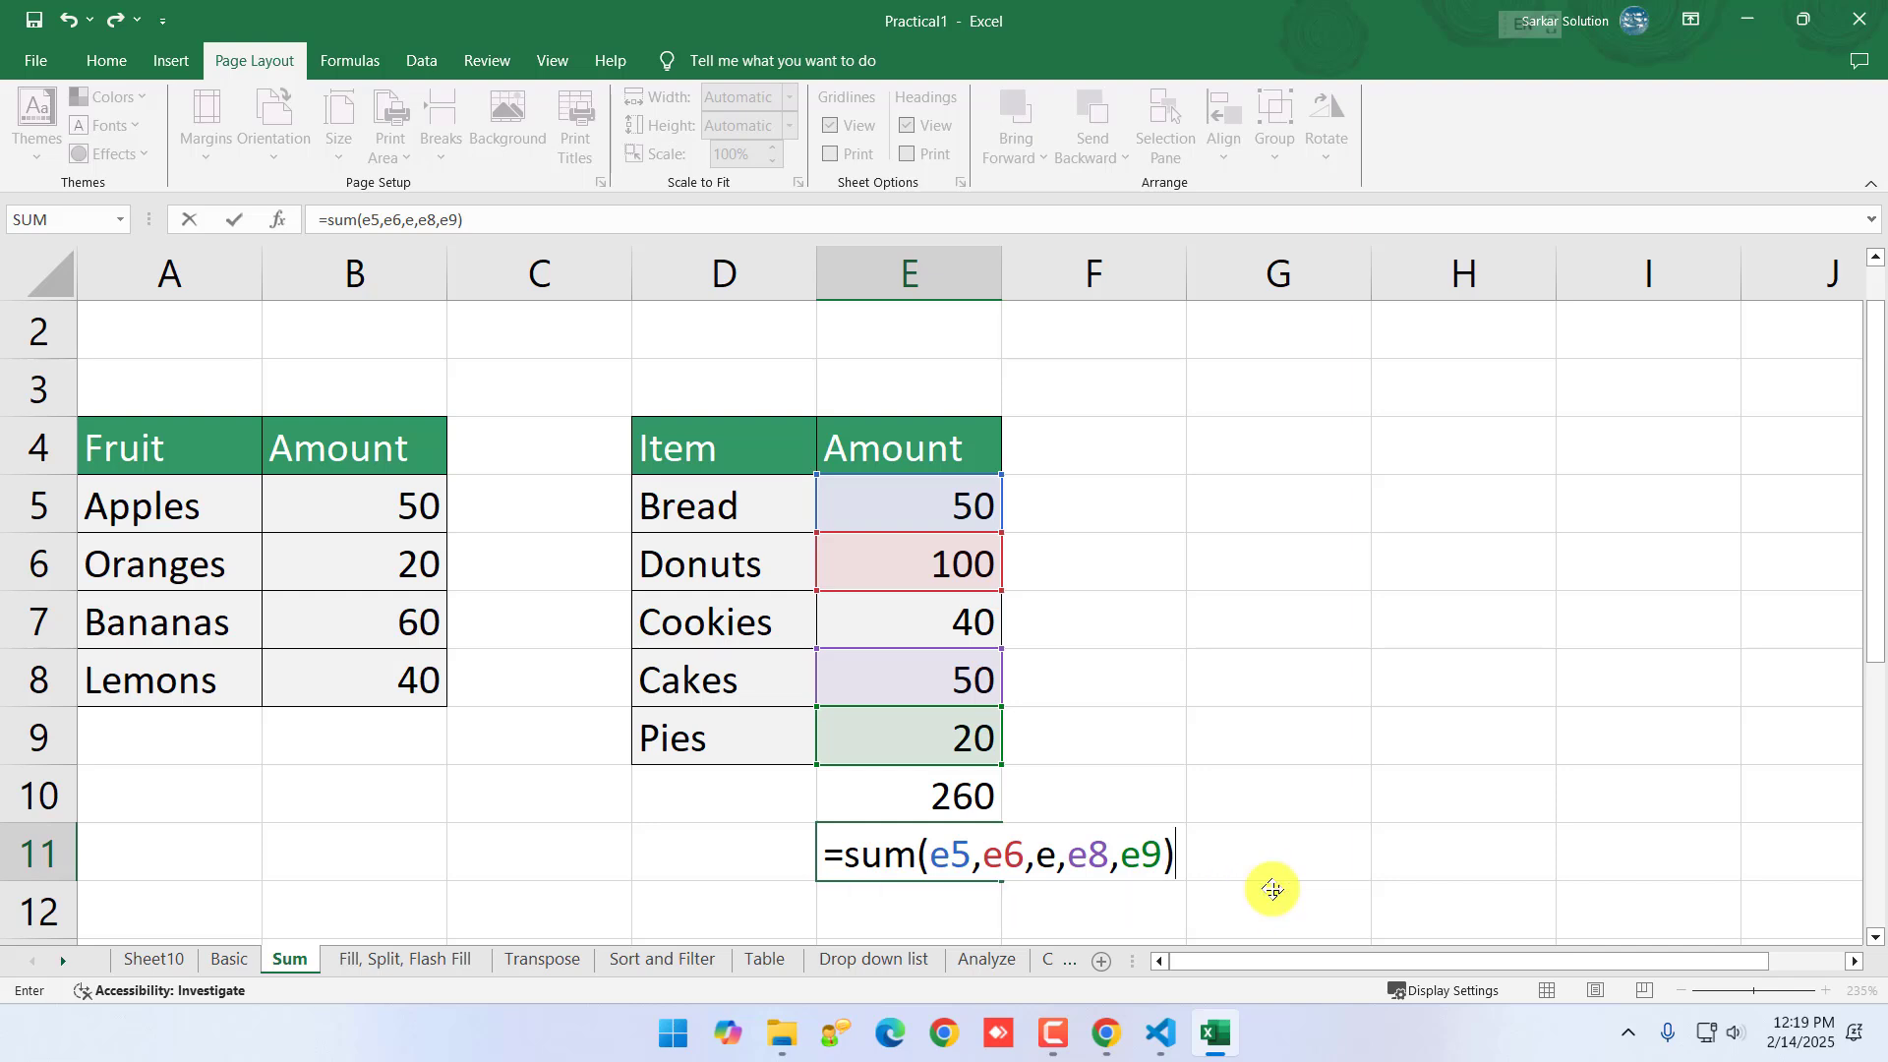
{"action": "key", "text": "Return"}
- Correct the third argument of the SUM formula in E11 to e7, and compare it with the formula in E10
{"action": "double_click", "coordinate": [942, 857]}
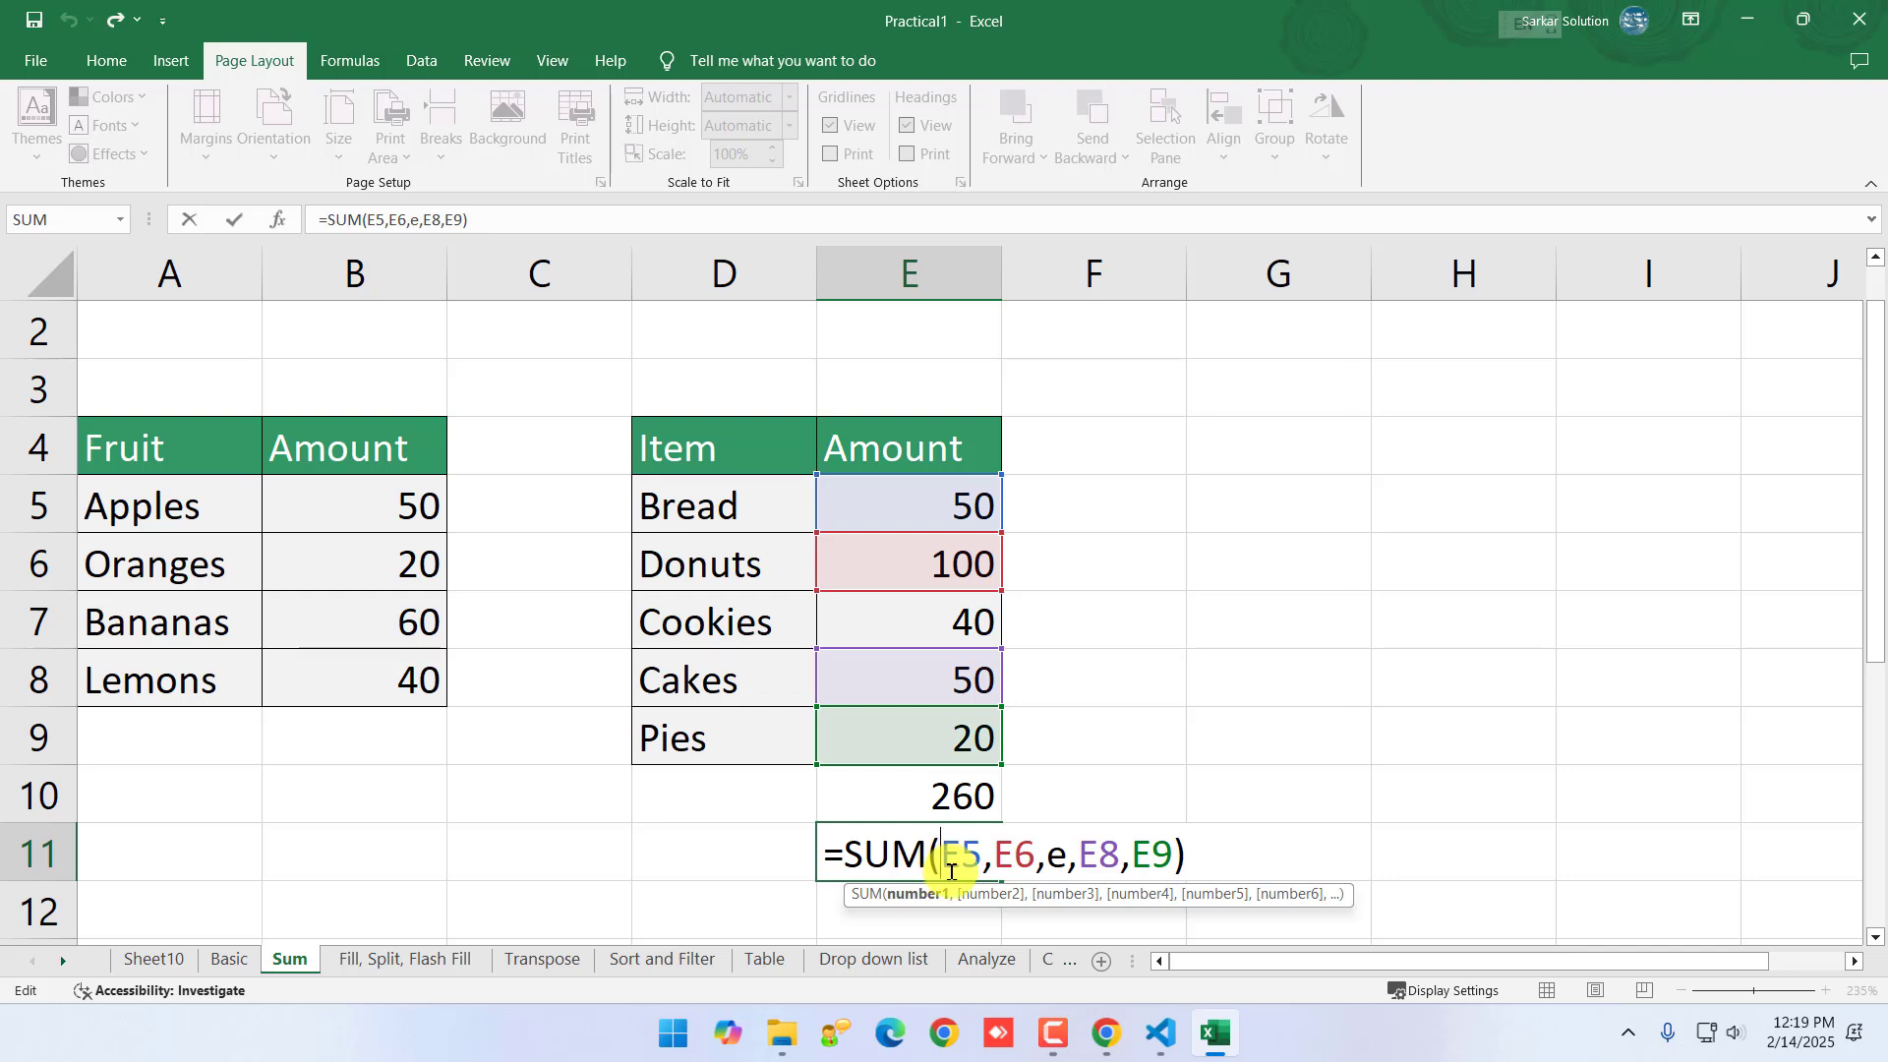
{"action": "left_click", "coordinate": [1011, 855]}
{"action": "left_click", "coordinate": [1059, 855]}
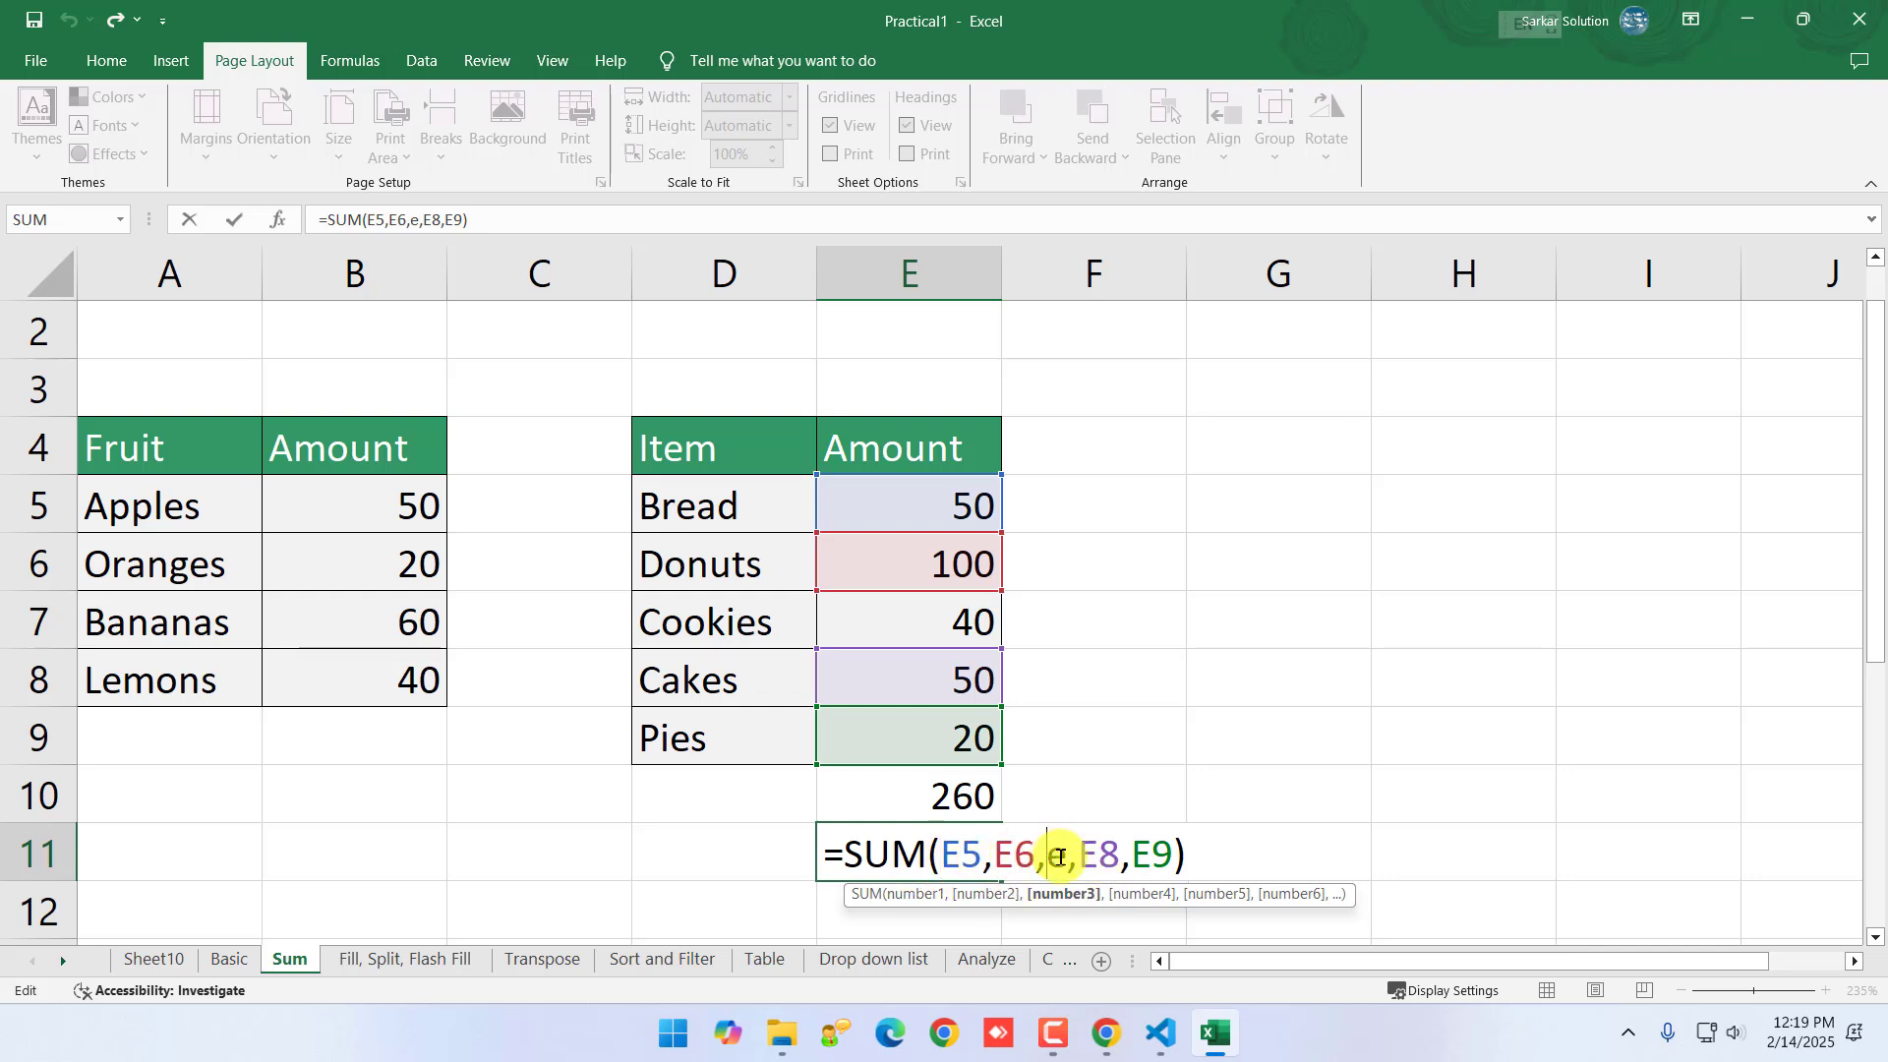
{"action": "type", "text": "7"}
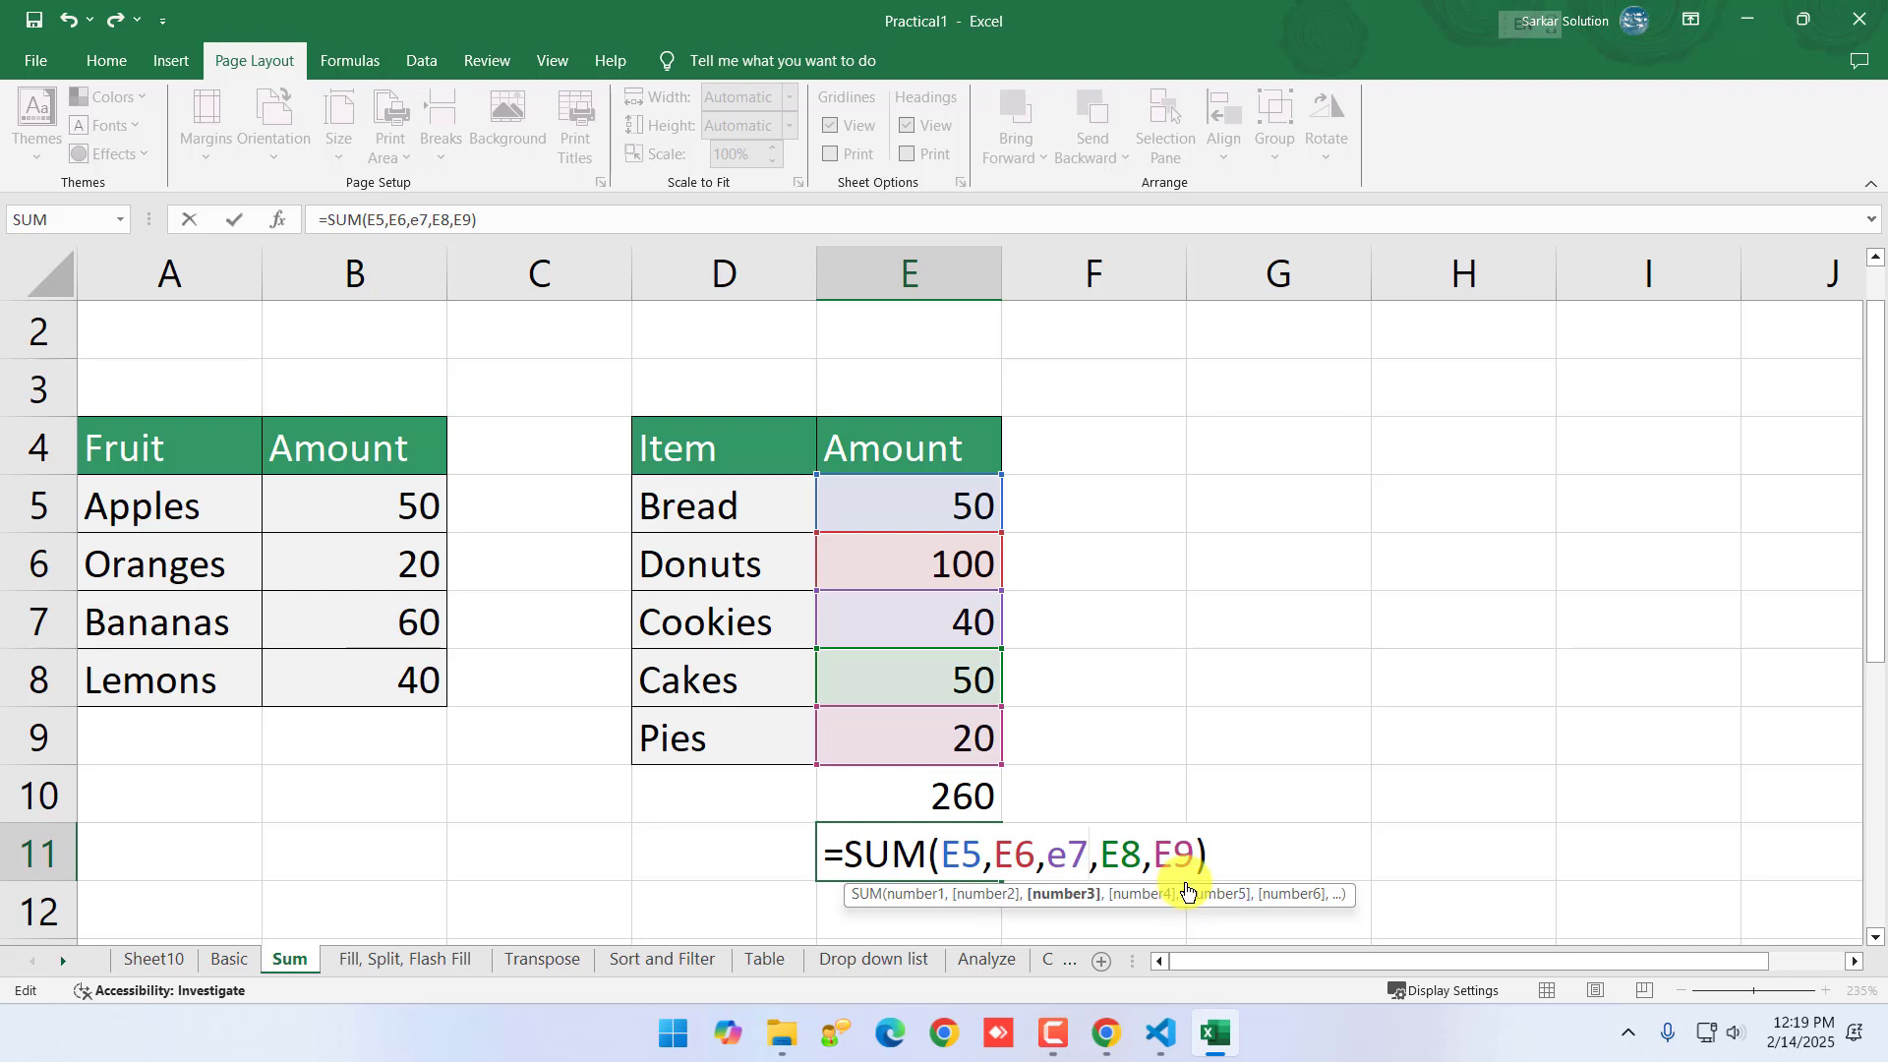
{"action": "key", "text": "Return"}
{"action": "left_click", "coordinate": [969, 853]}
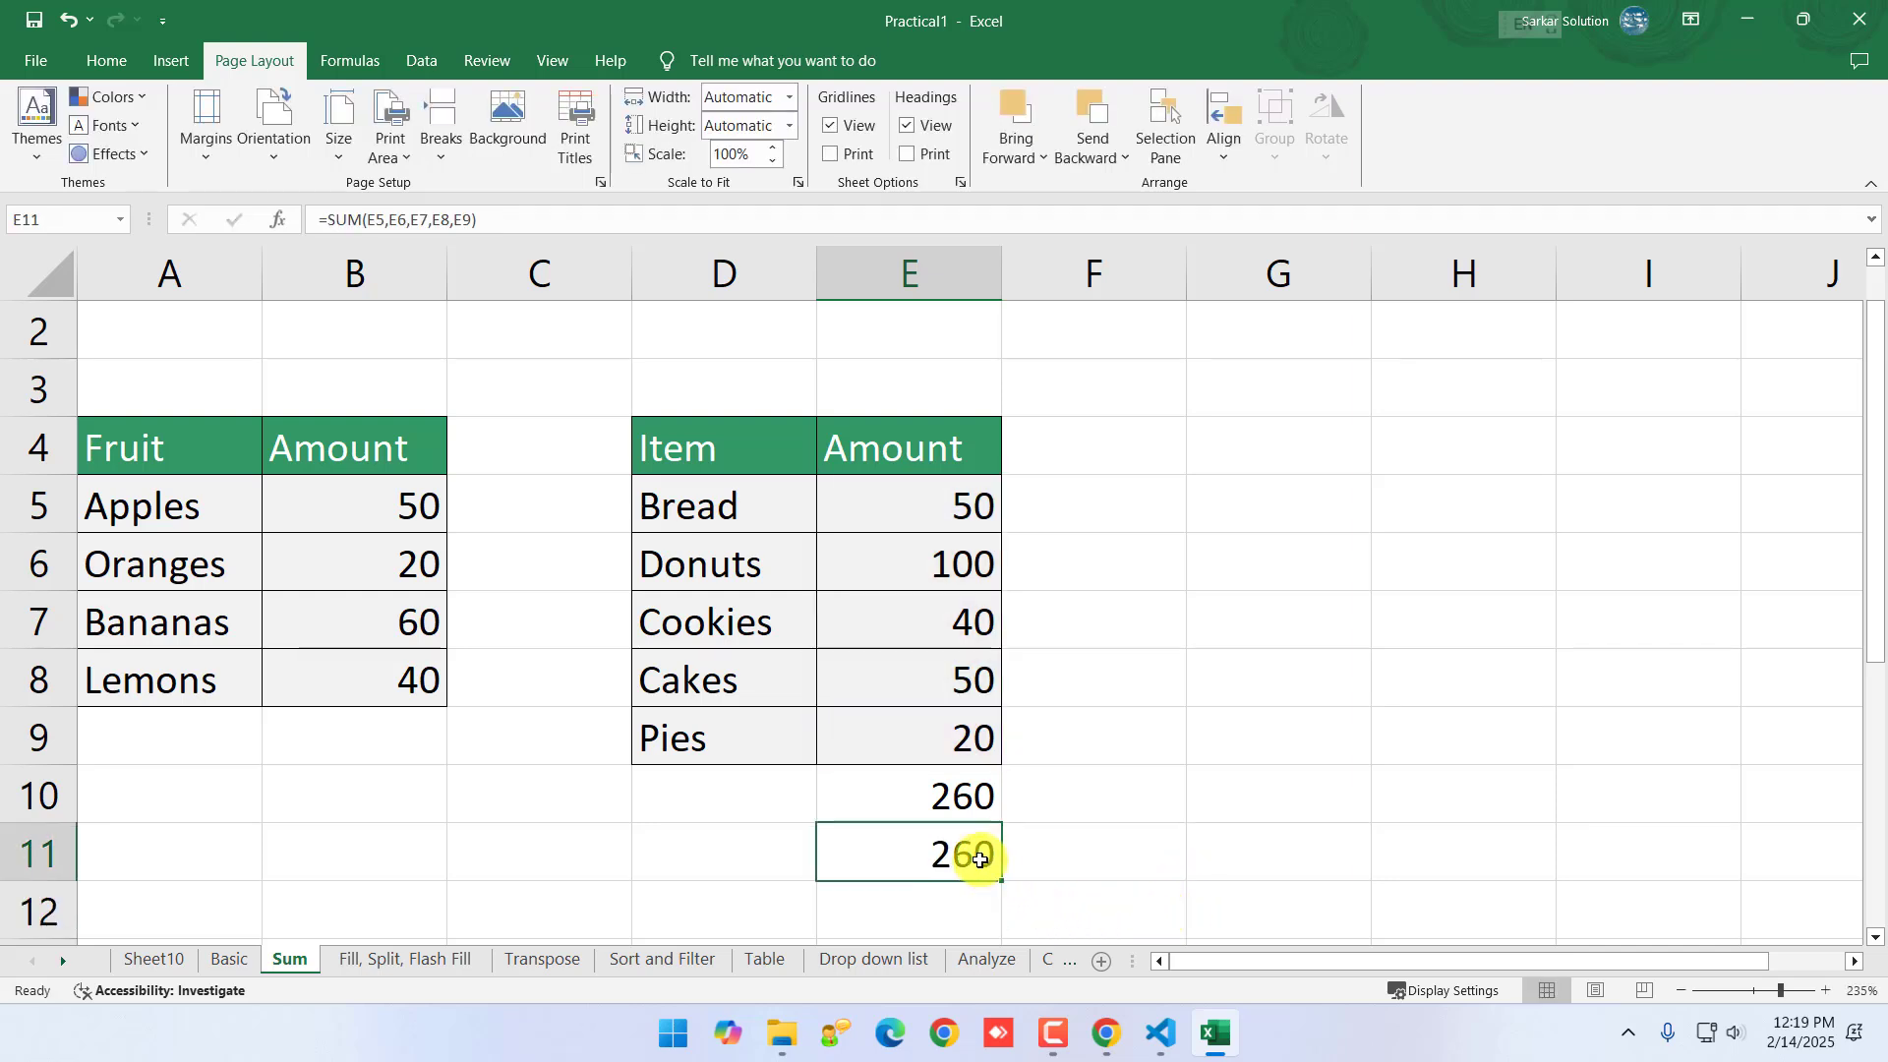
{"action": "left_click", "coordinate": [960, 802]}
{"action": "left_click", "coordinate": [961, 847]}
{"action": "left_click", "coordinate": [960, 800]}
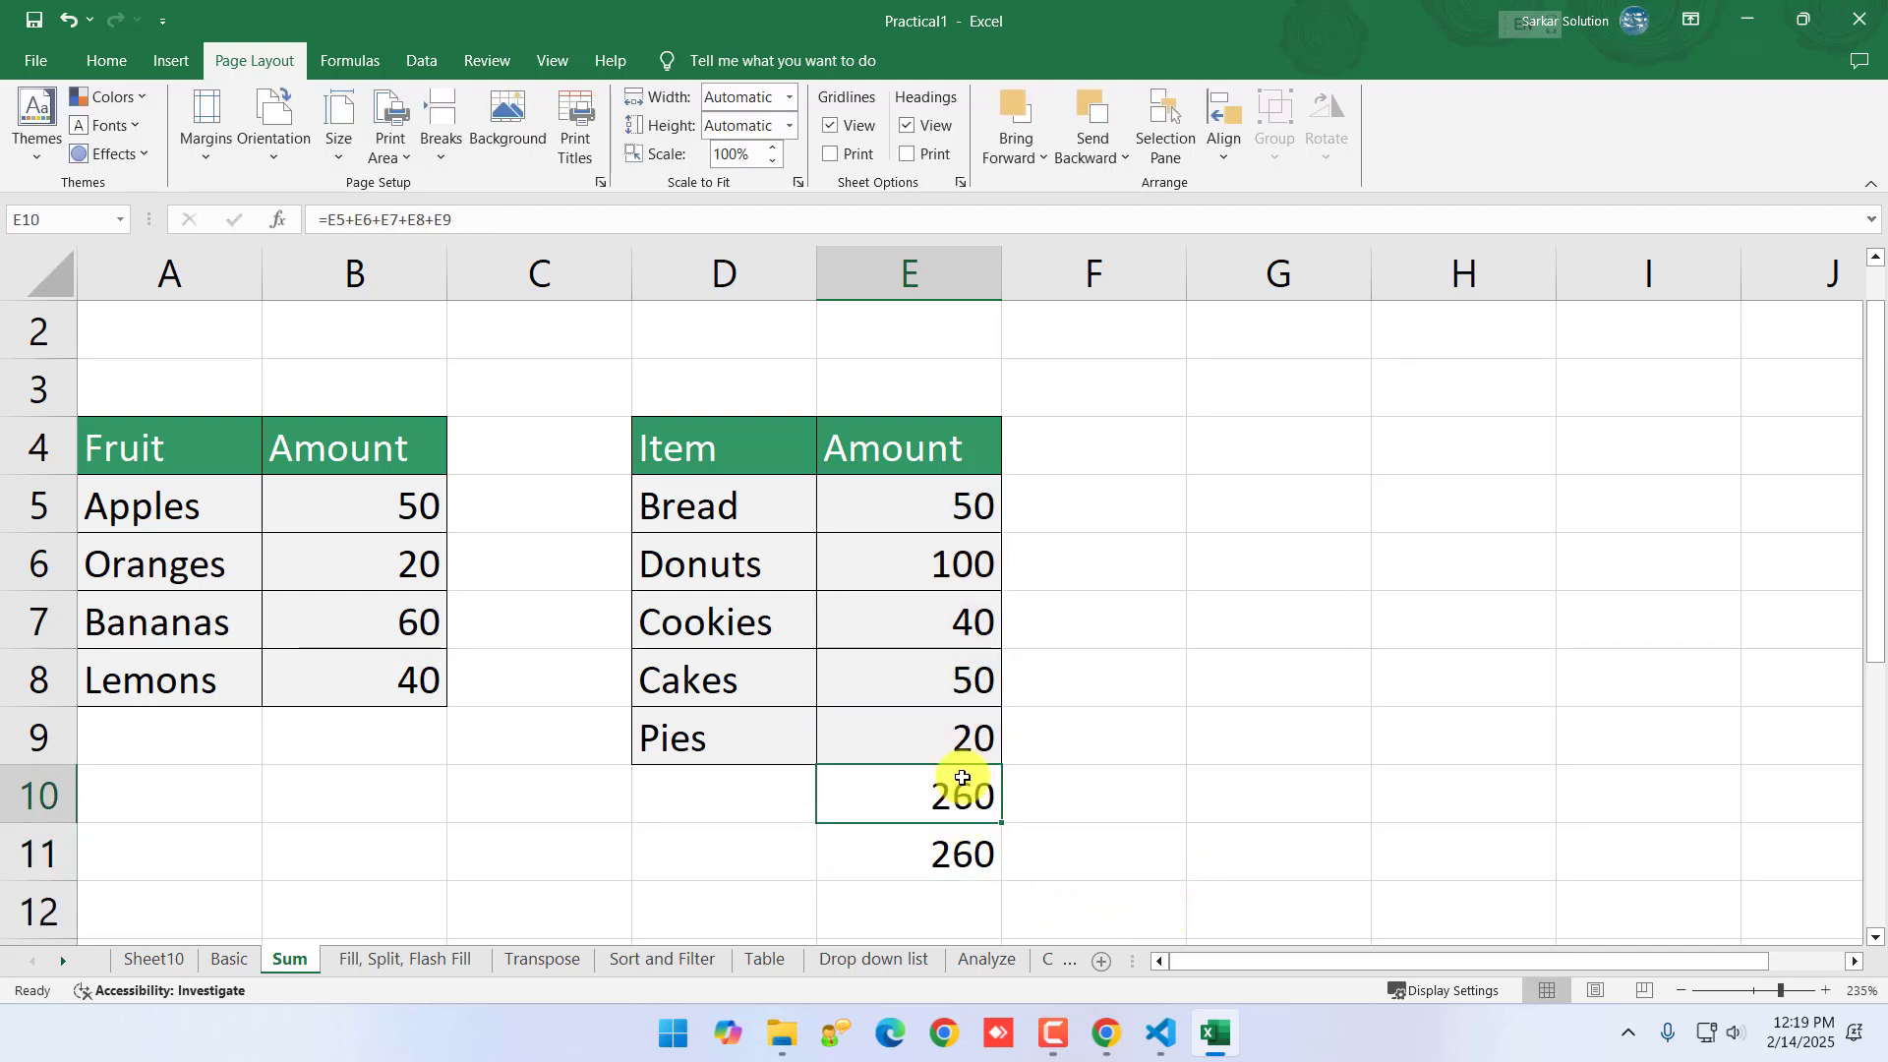
- Set the Cakes amount in cell E8 to 60
{"action": "left_click", "coordinate": [971, 691]}
{"action": "type", "text": "60"}
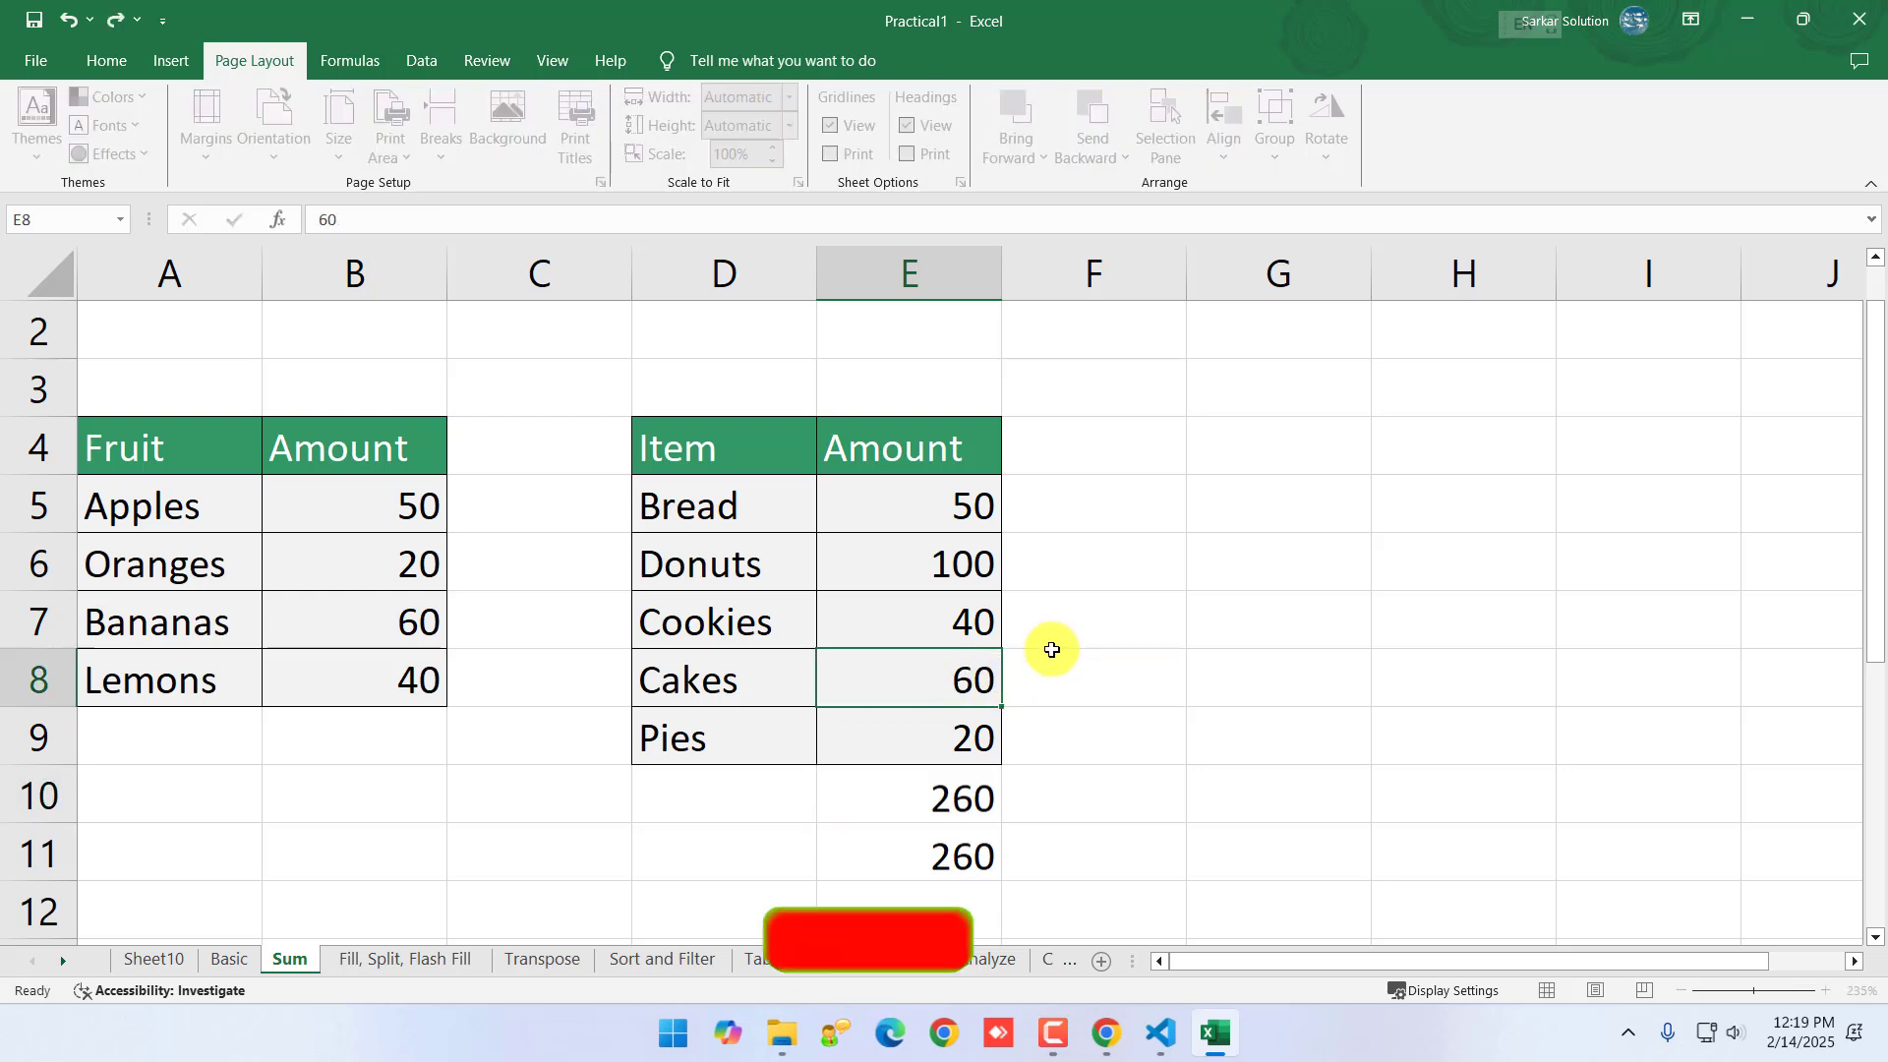
{"action": "key", "text": "Return"}
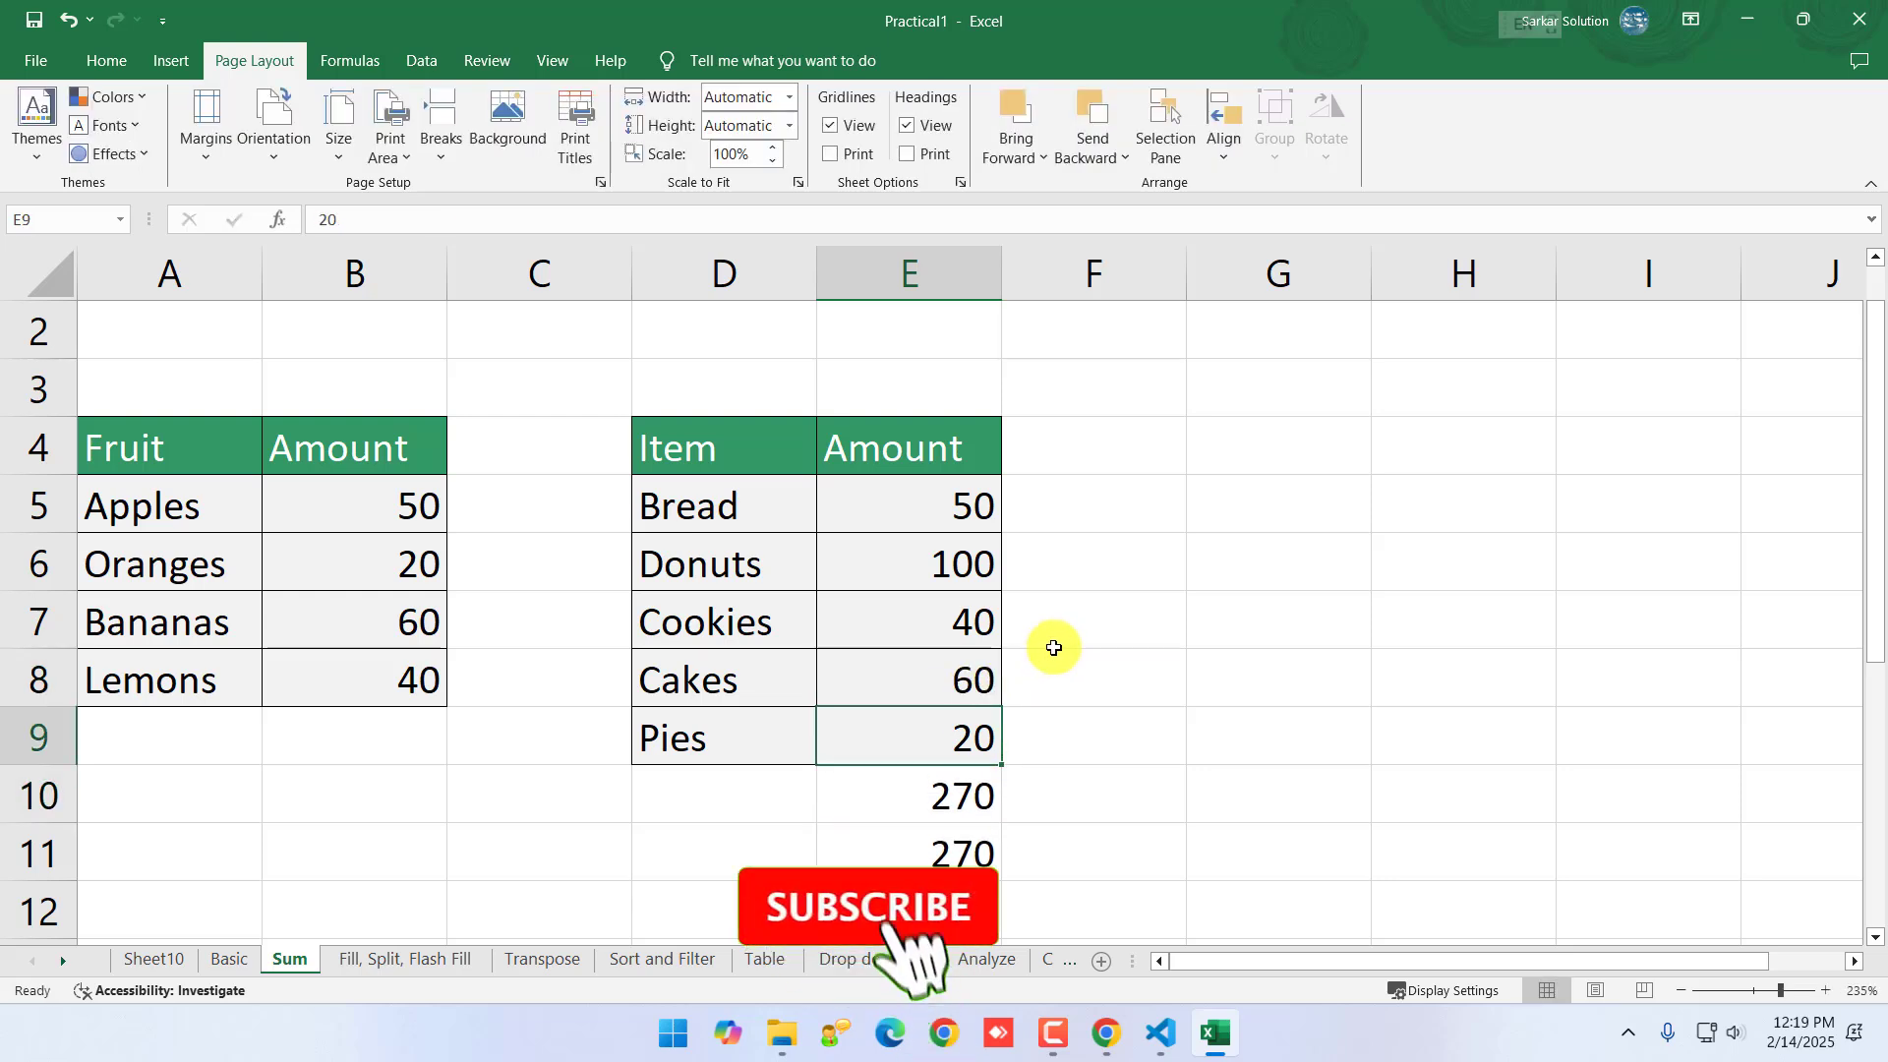
- Examine the plus-sign formula in cell E10, highlighting its cell references E5 through E9
{"action": "double_click", "coordinate": [941, 793]}
{"action": "left_click_drag", "start_coordinate": [847, 795], "coordinate": [1139, 797]}
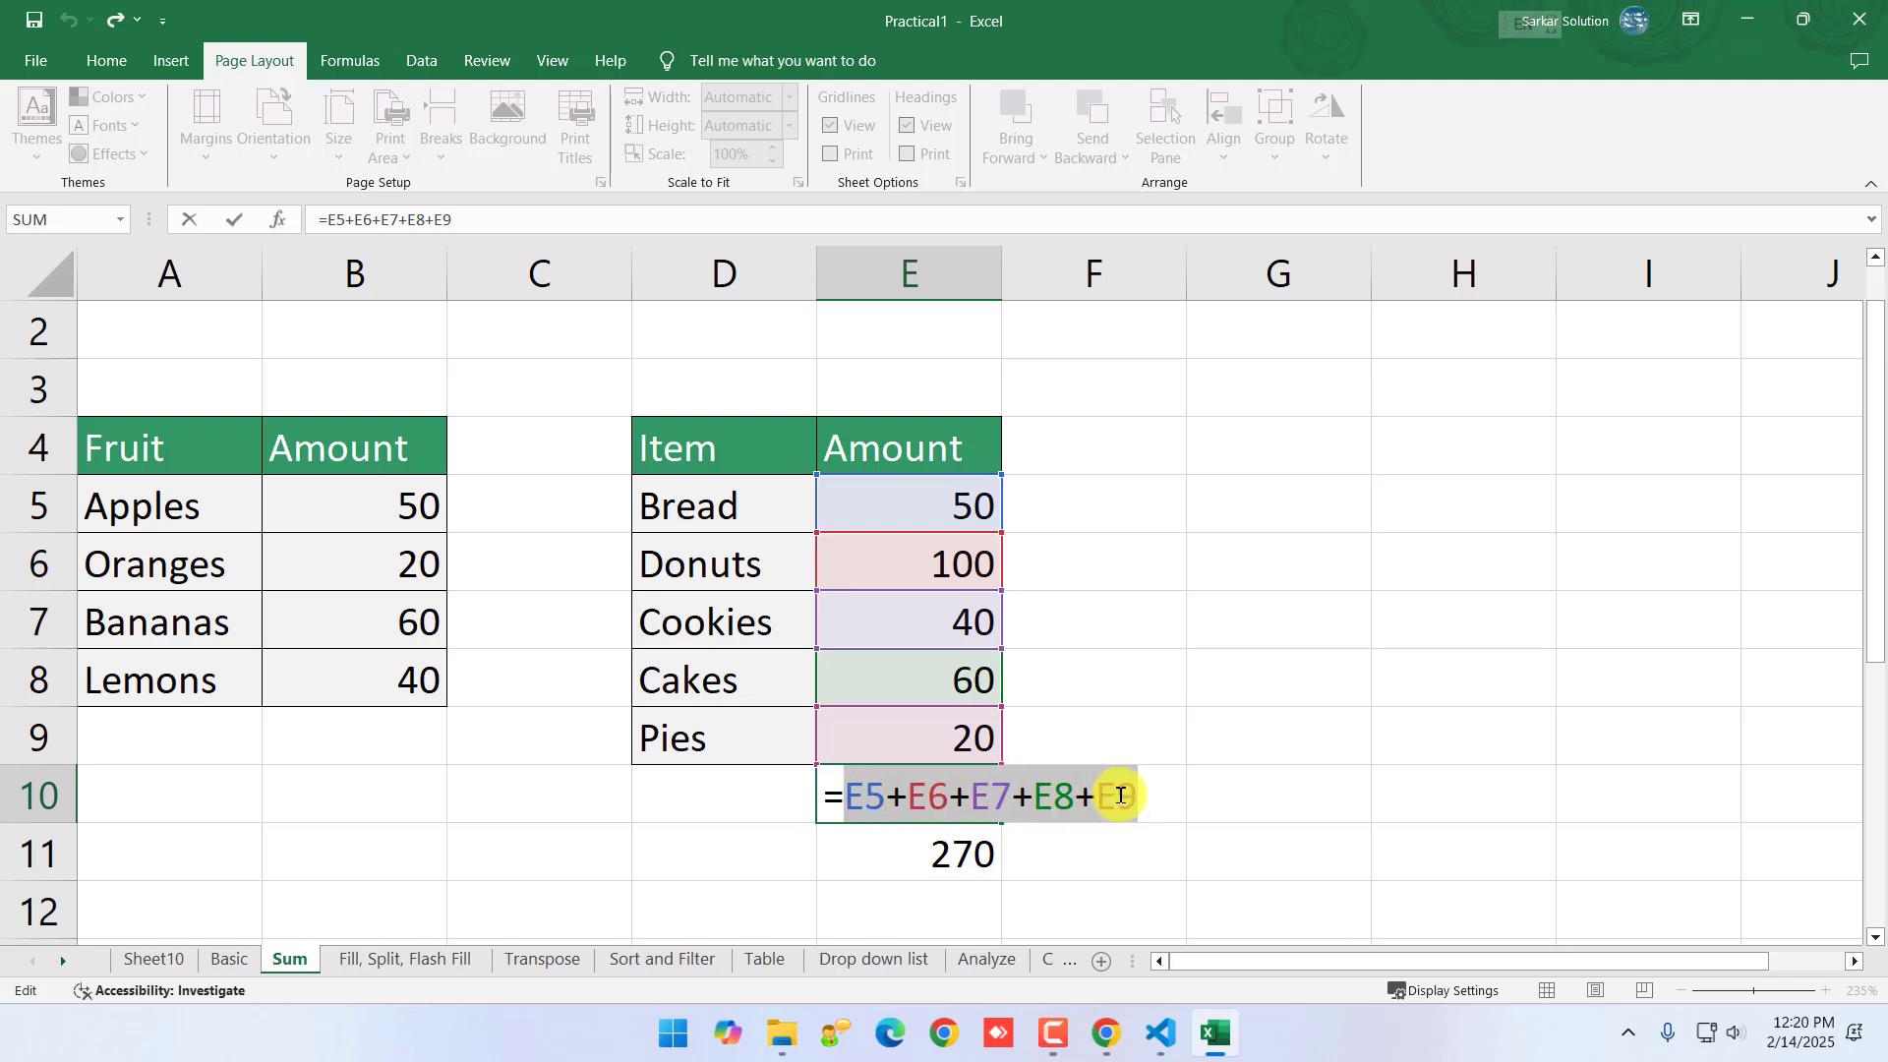
{"action": "key", "text": "Escape"}
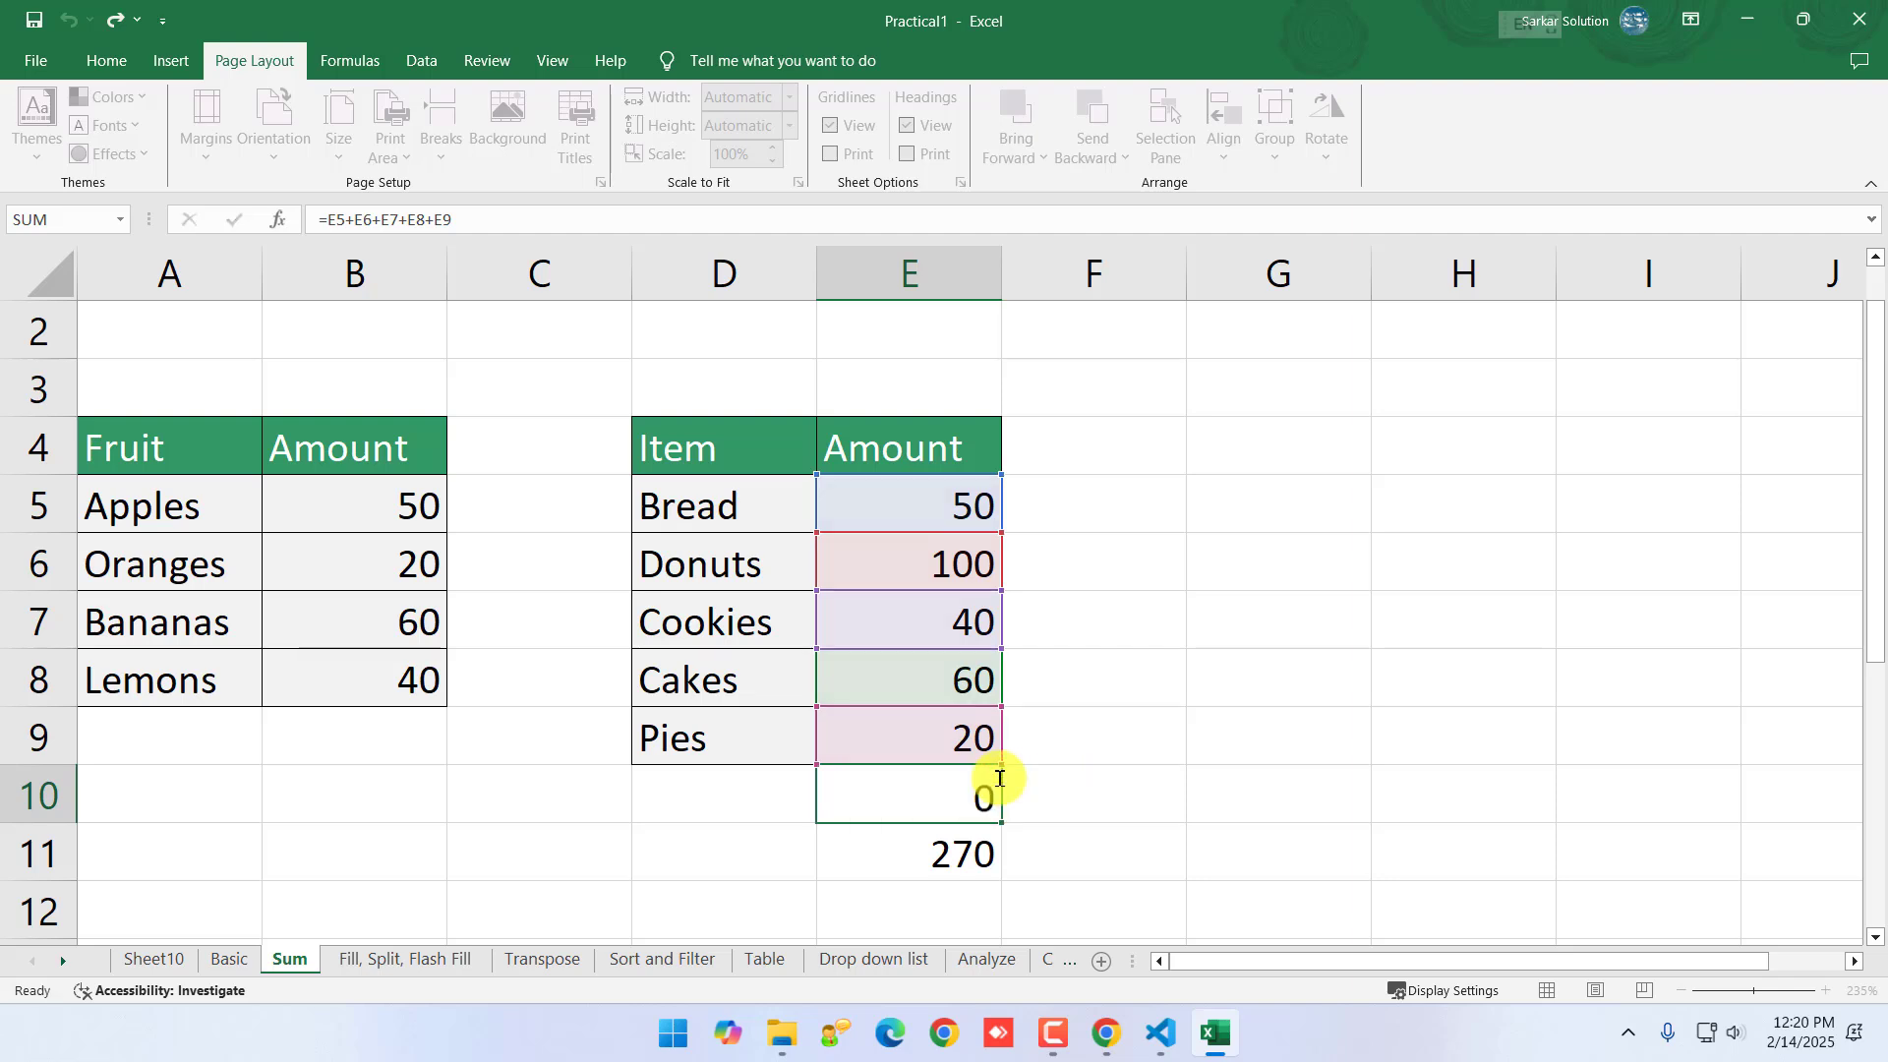
{"action": "key", "text": "Return"}
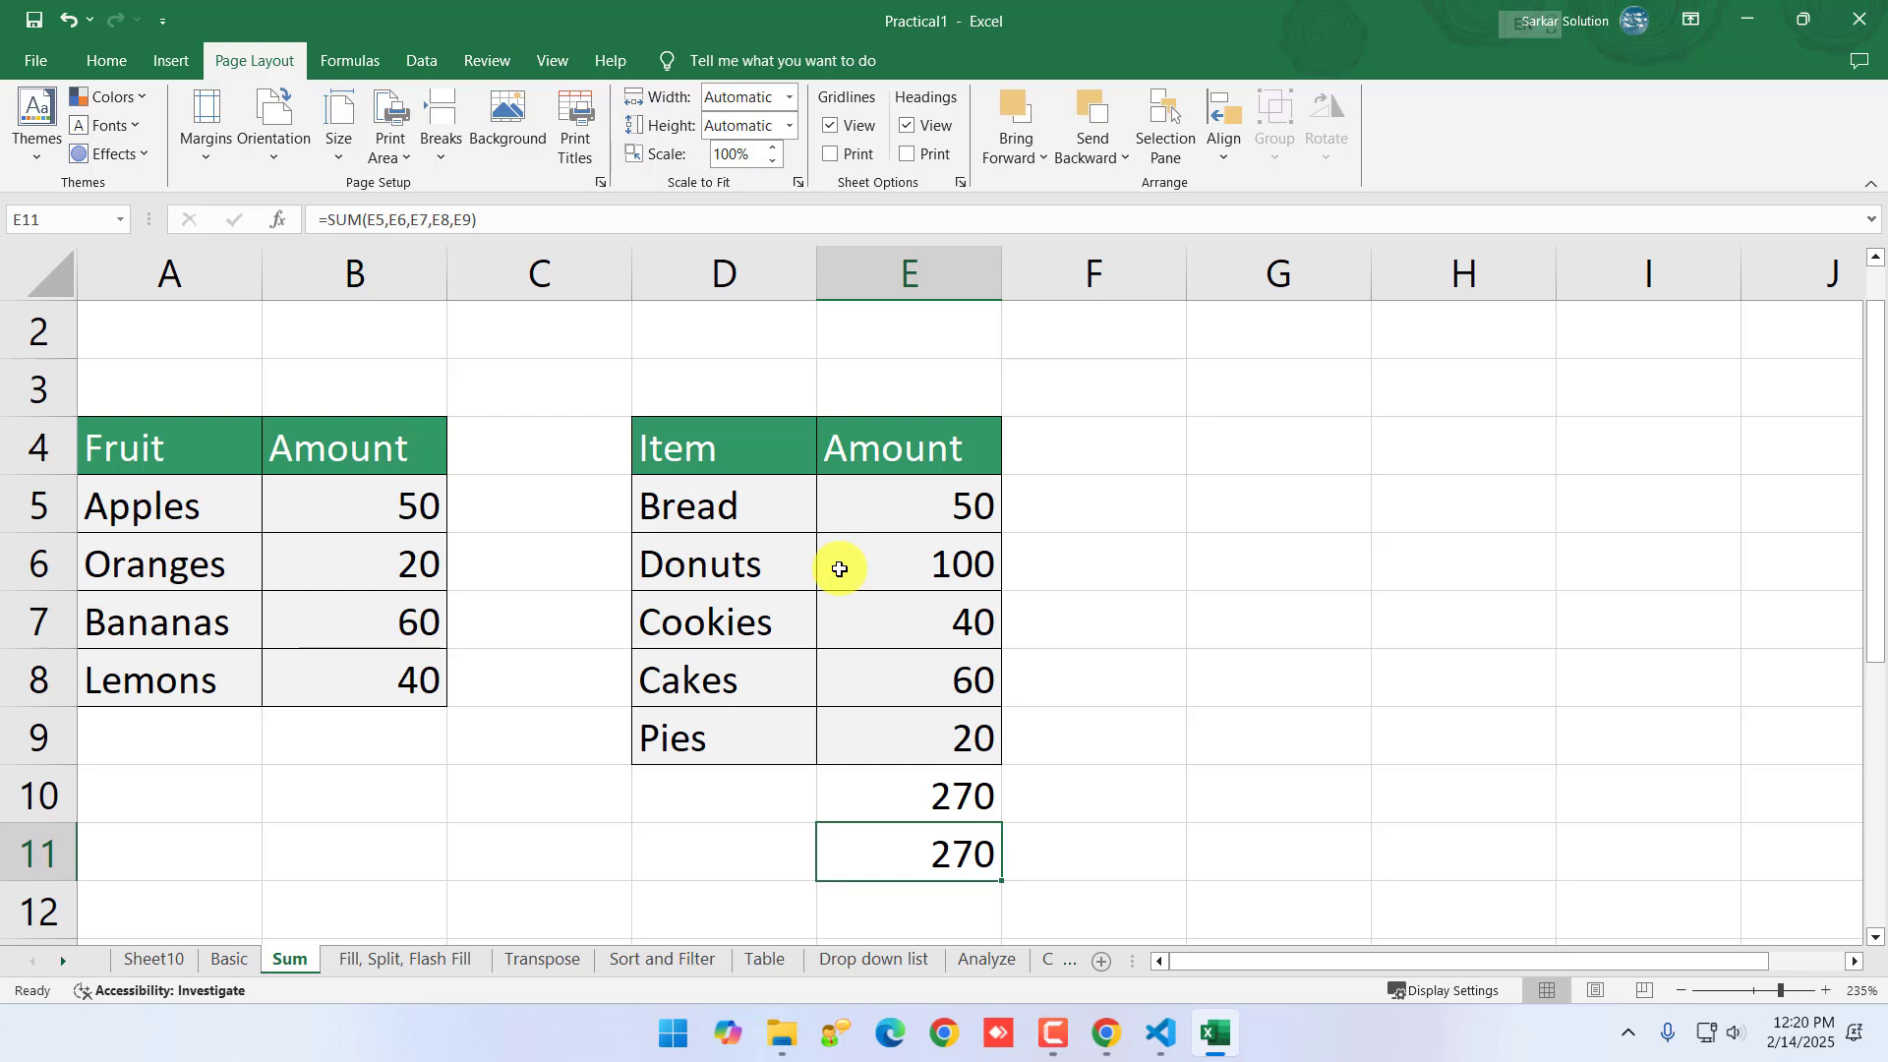
{"action": "double_click", "coordinate": [954, 790]}
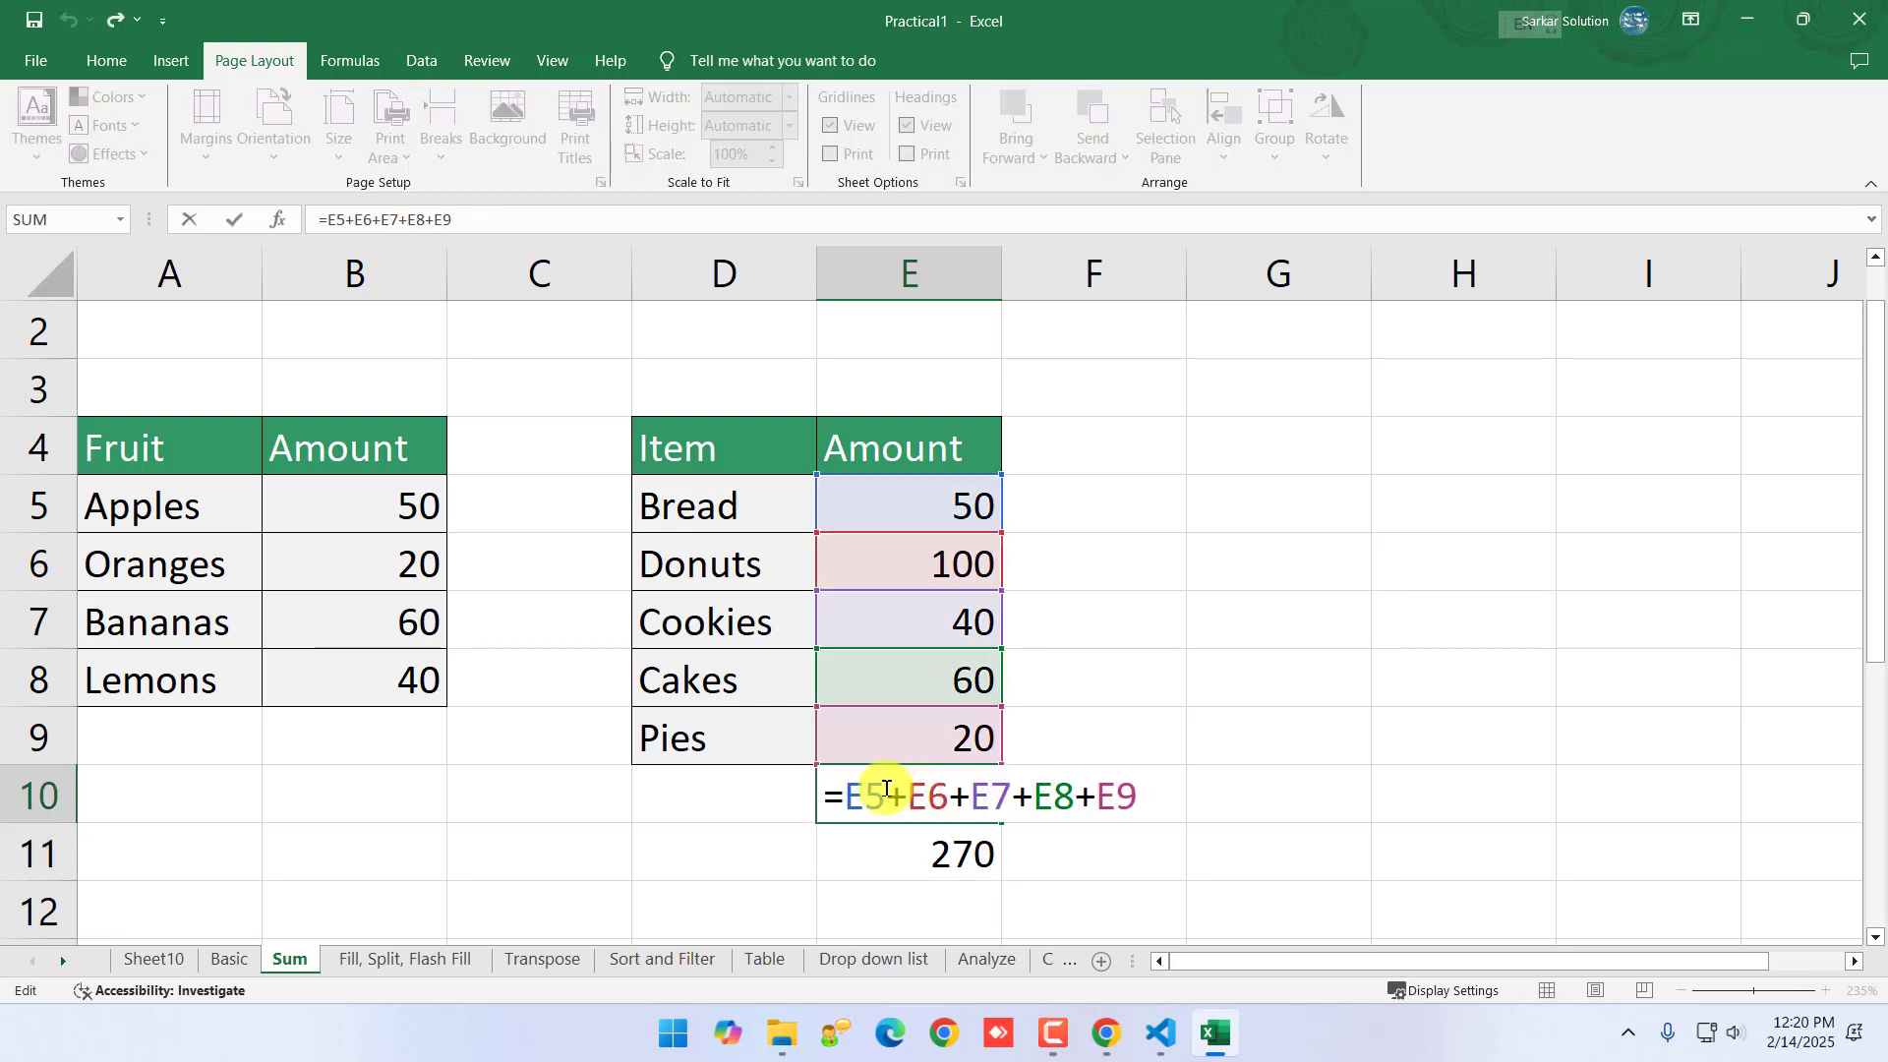
{"action": "left_click_drag", "start_coordinate": [840, 794], "coordinate": [1130, 793]}
{"action": "key", "text": "Return"}
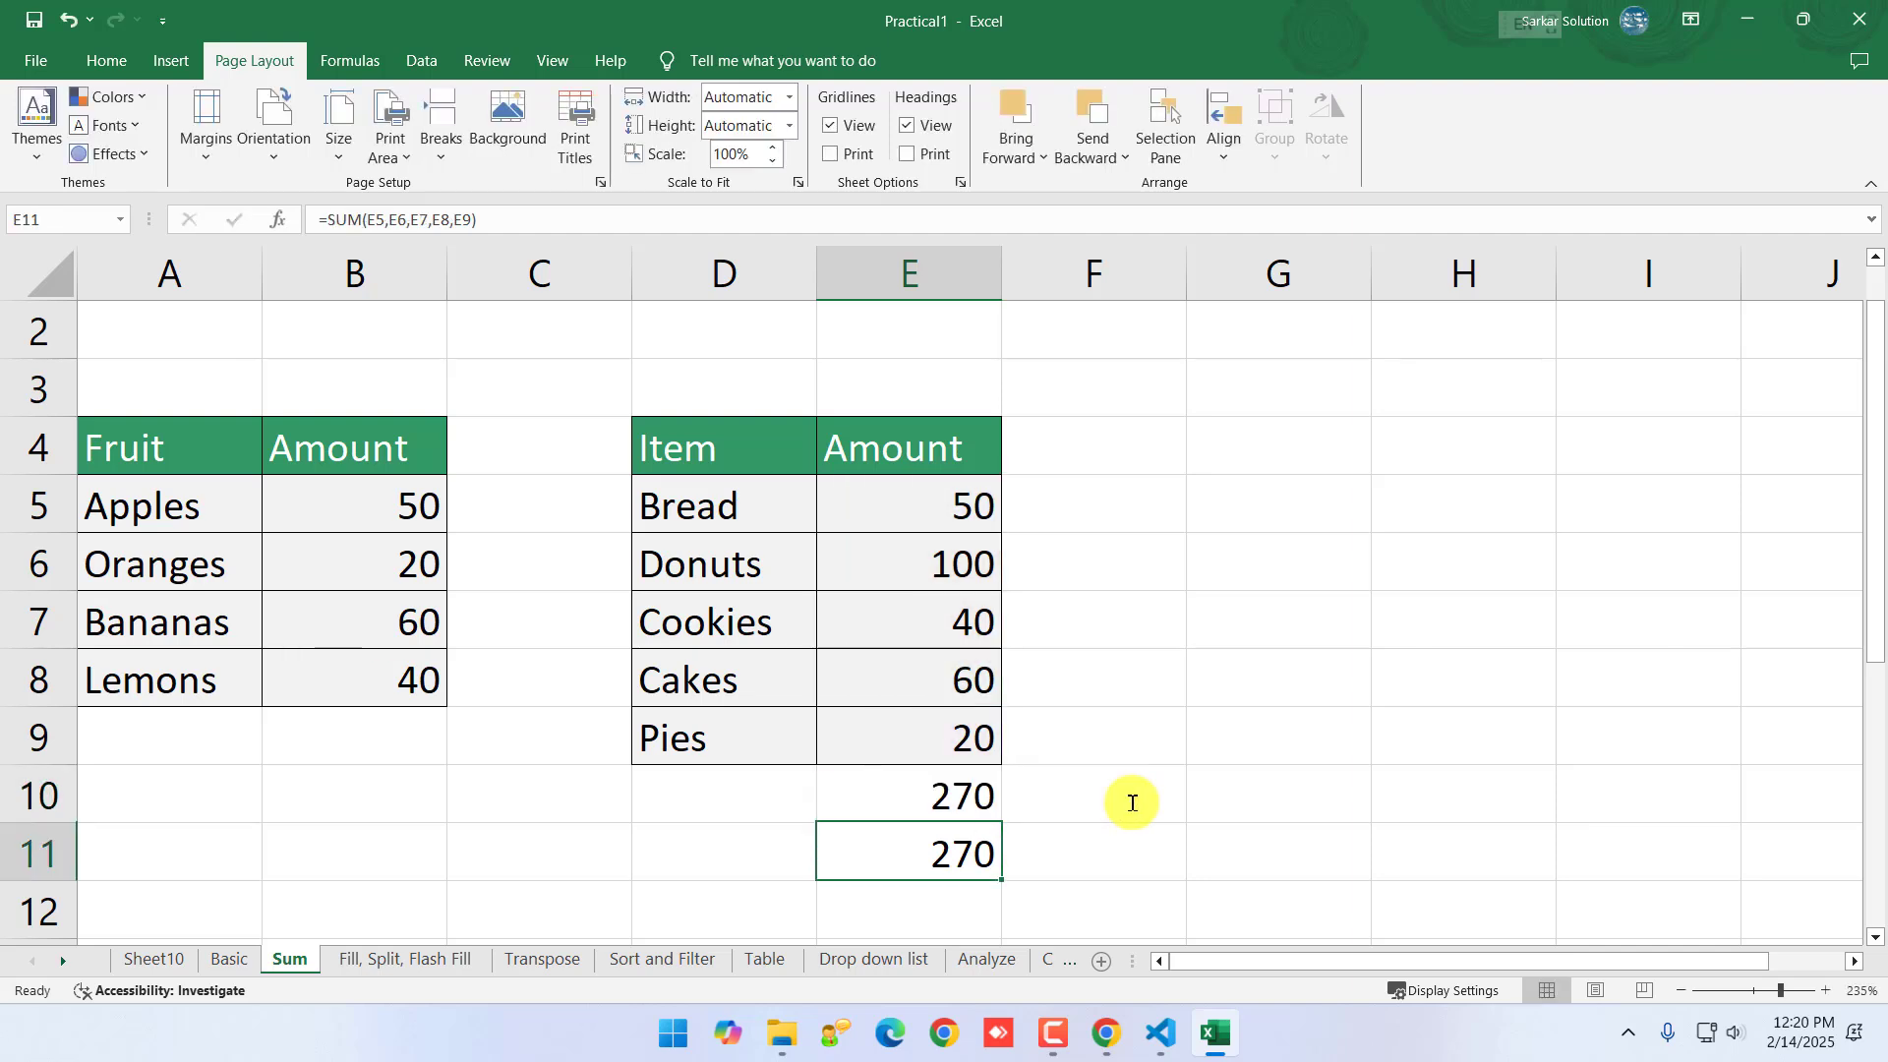
- Compare the SUM function and its separate cell arguments in E11 with the plus-sign formula in E10
{"action": "double_click", "coordinate": [965, 853]}
{"action": "left_click_drag", "start_coordinate": [947, 859], "coordinate": [1195, 855]}
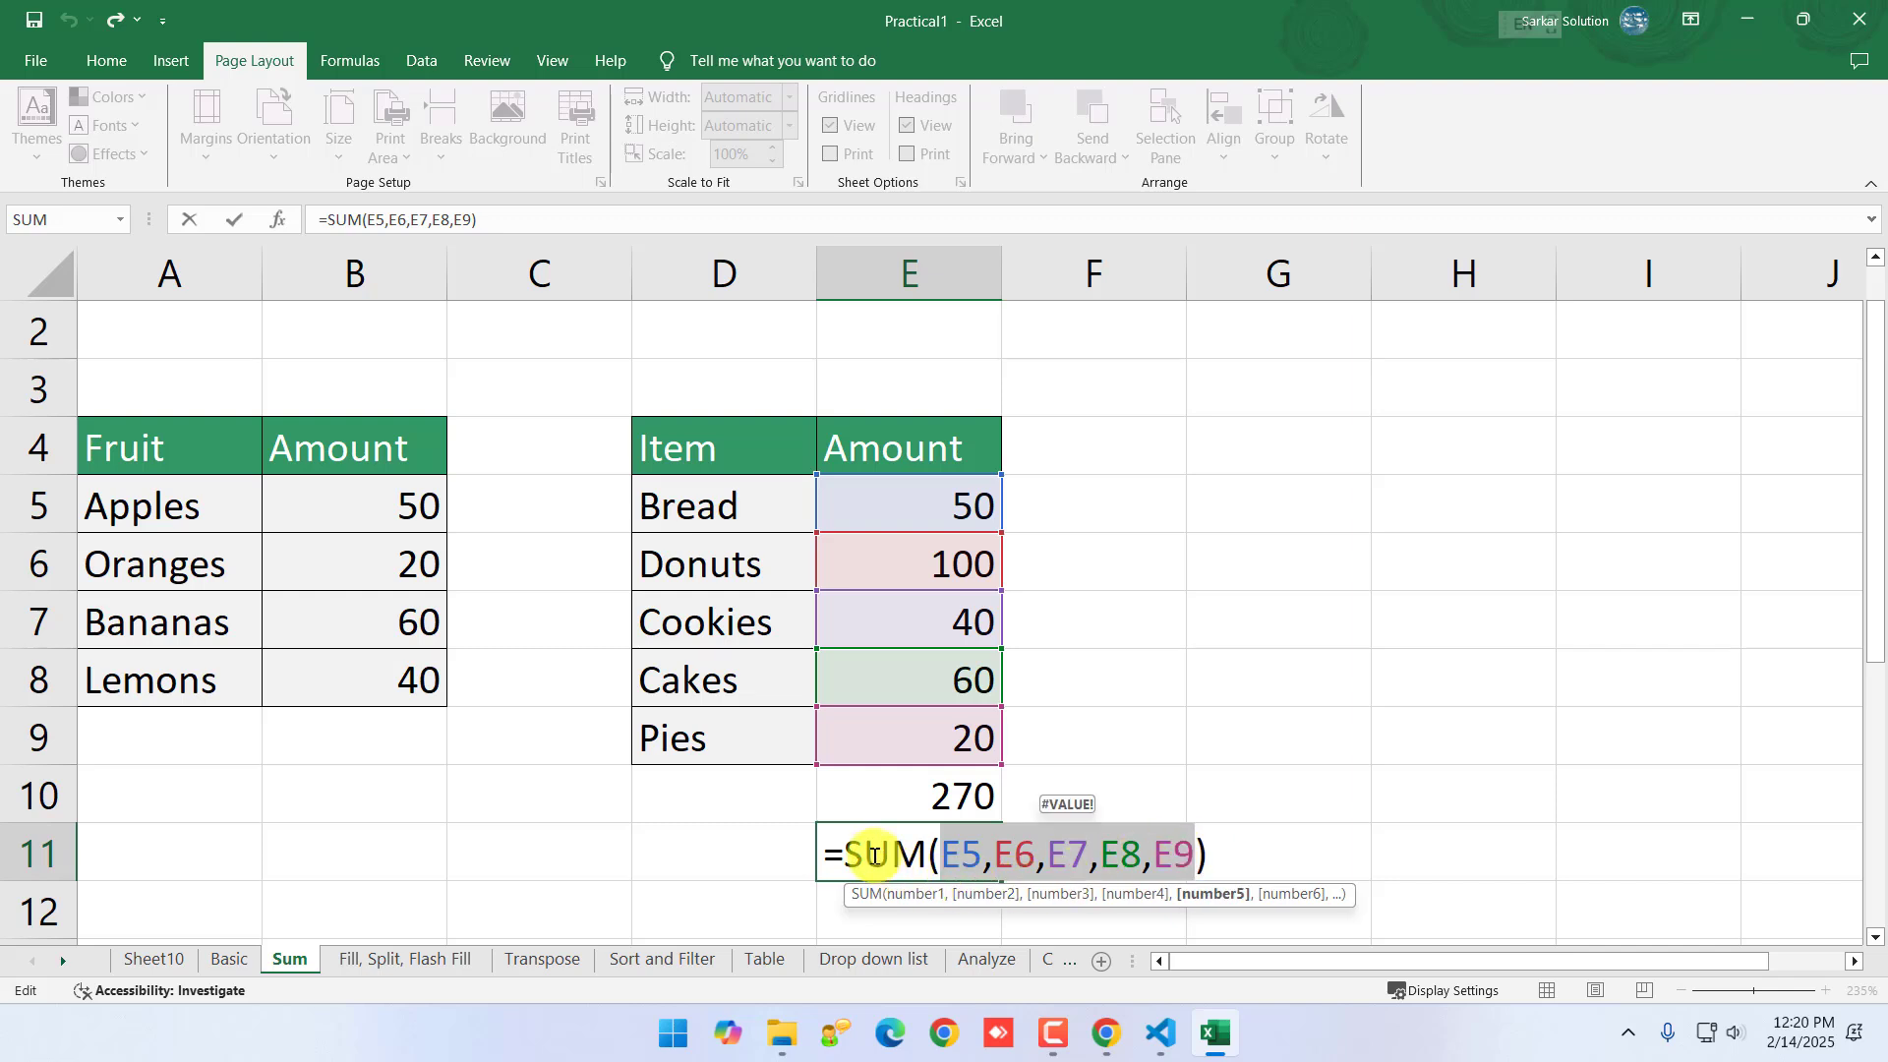
{"action": "left_click_drag", "start_coordinate": [846, 856], "coordinate": [918, 851]}
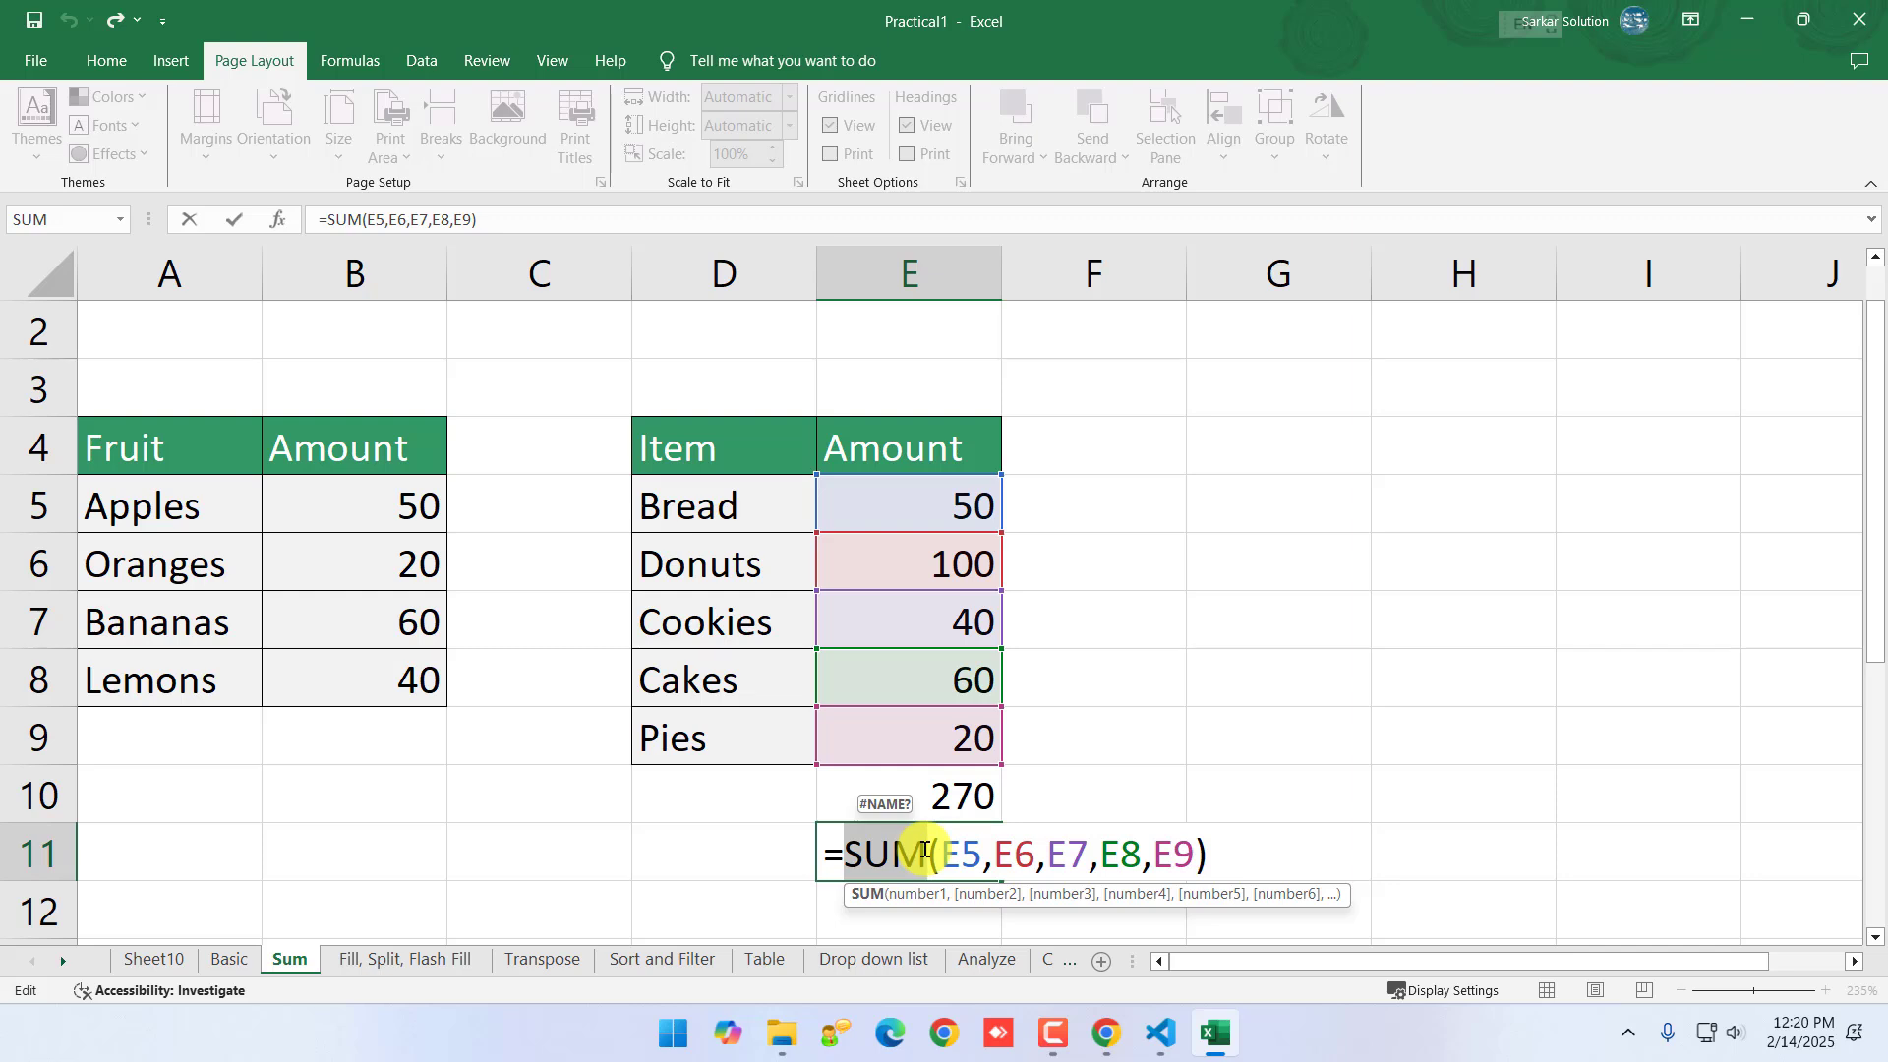
{"action": "key", "text": "Return"}
{"action": "double_click", "coordinate": [931, 802]}
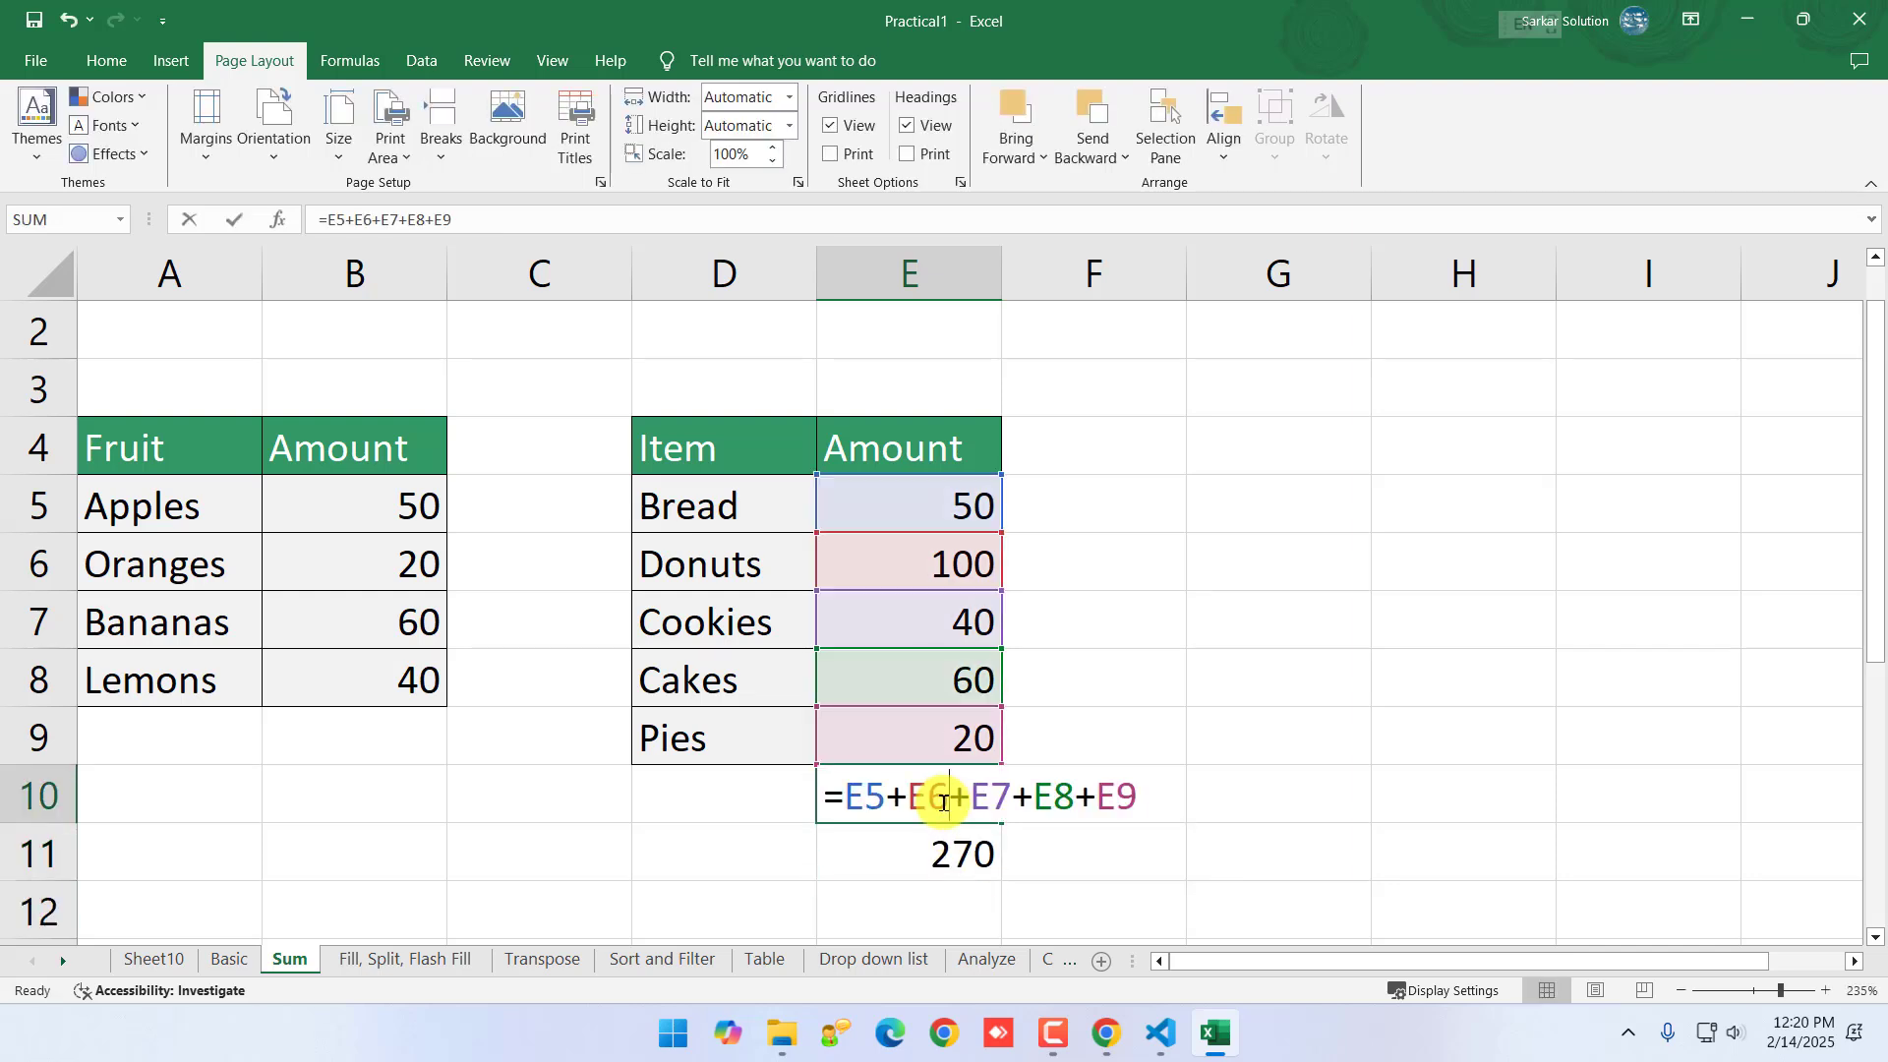
{"action": "left_click_drag", "start_coordinate": [844, 796], "coordinate": [1138, 798]}
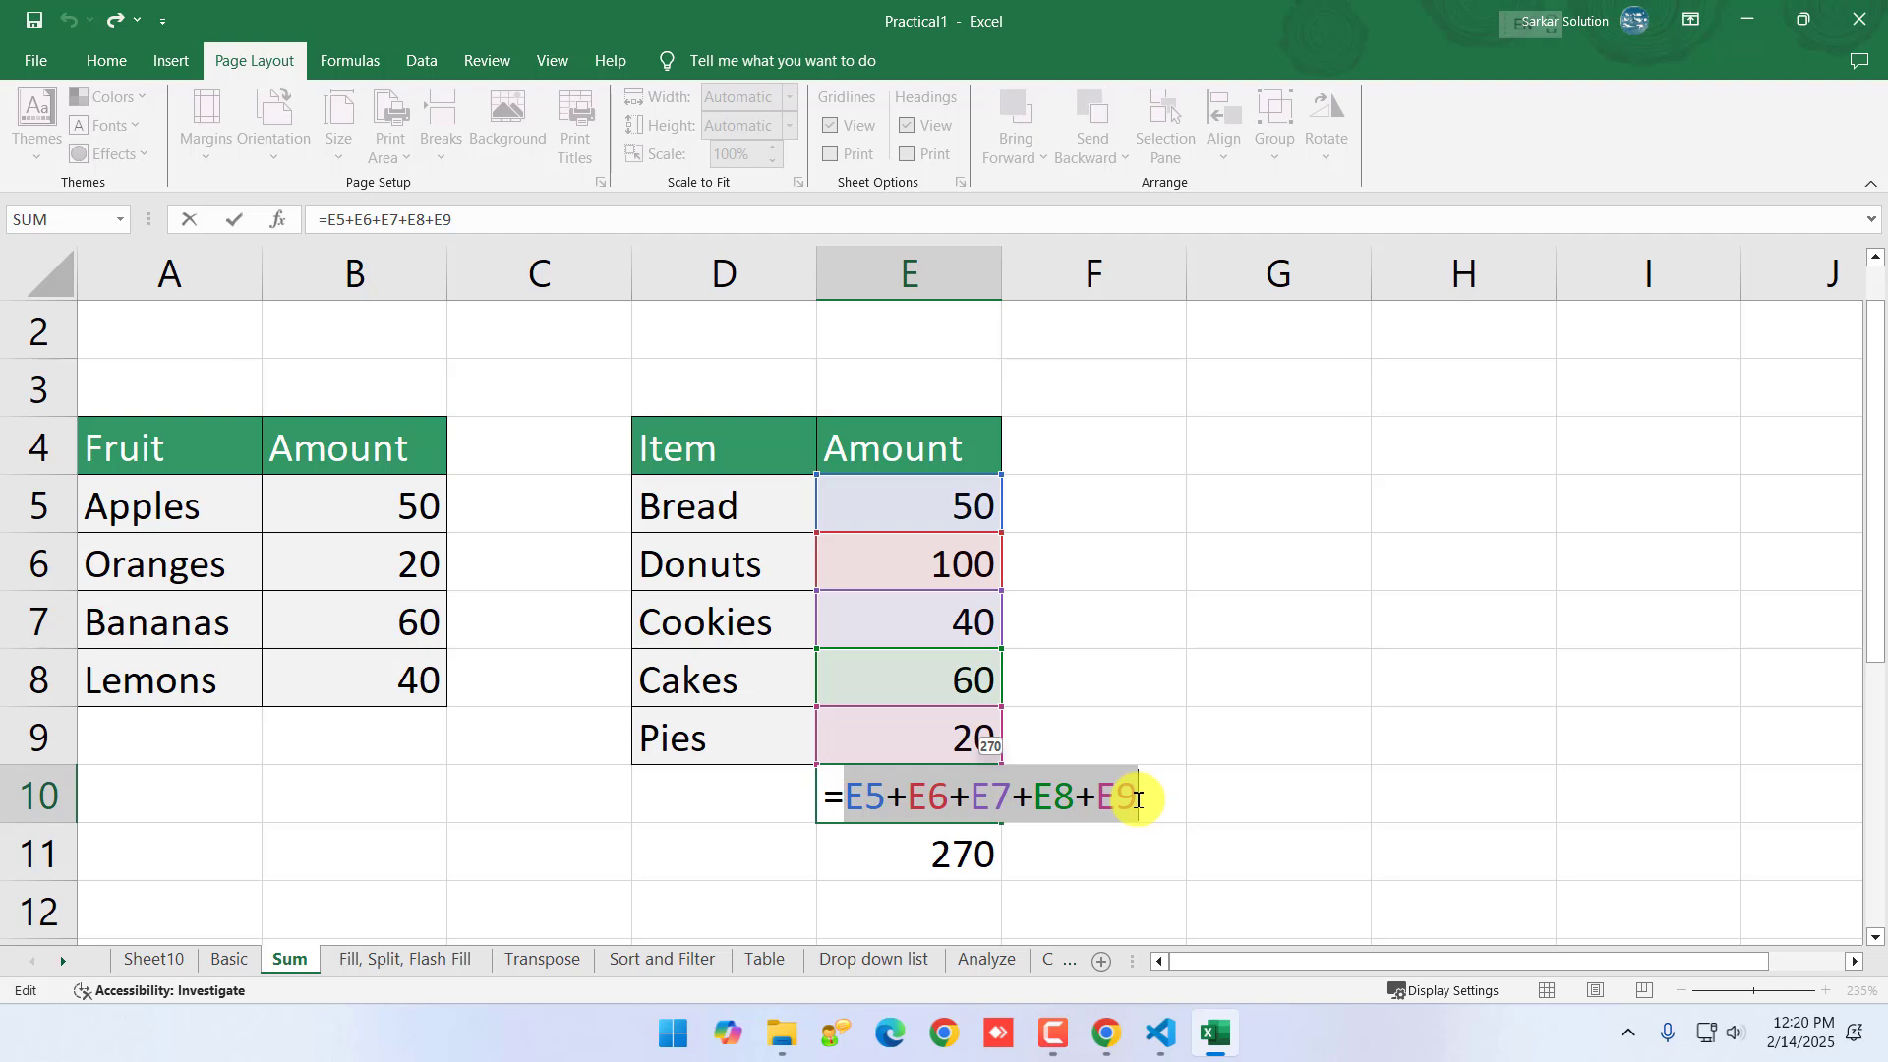
{"action": "key", "text": "Return"}
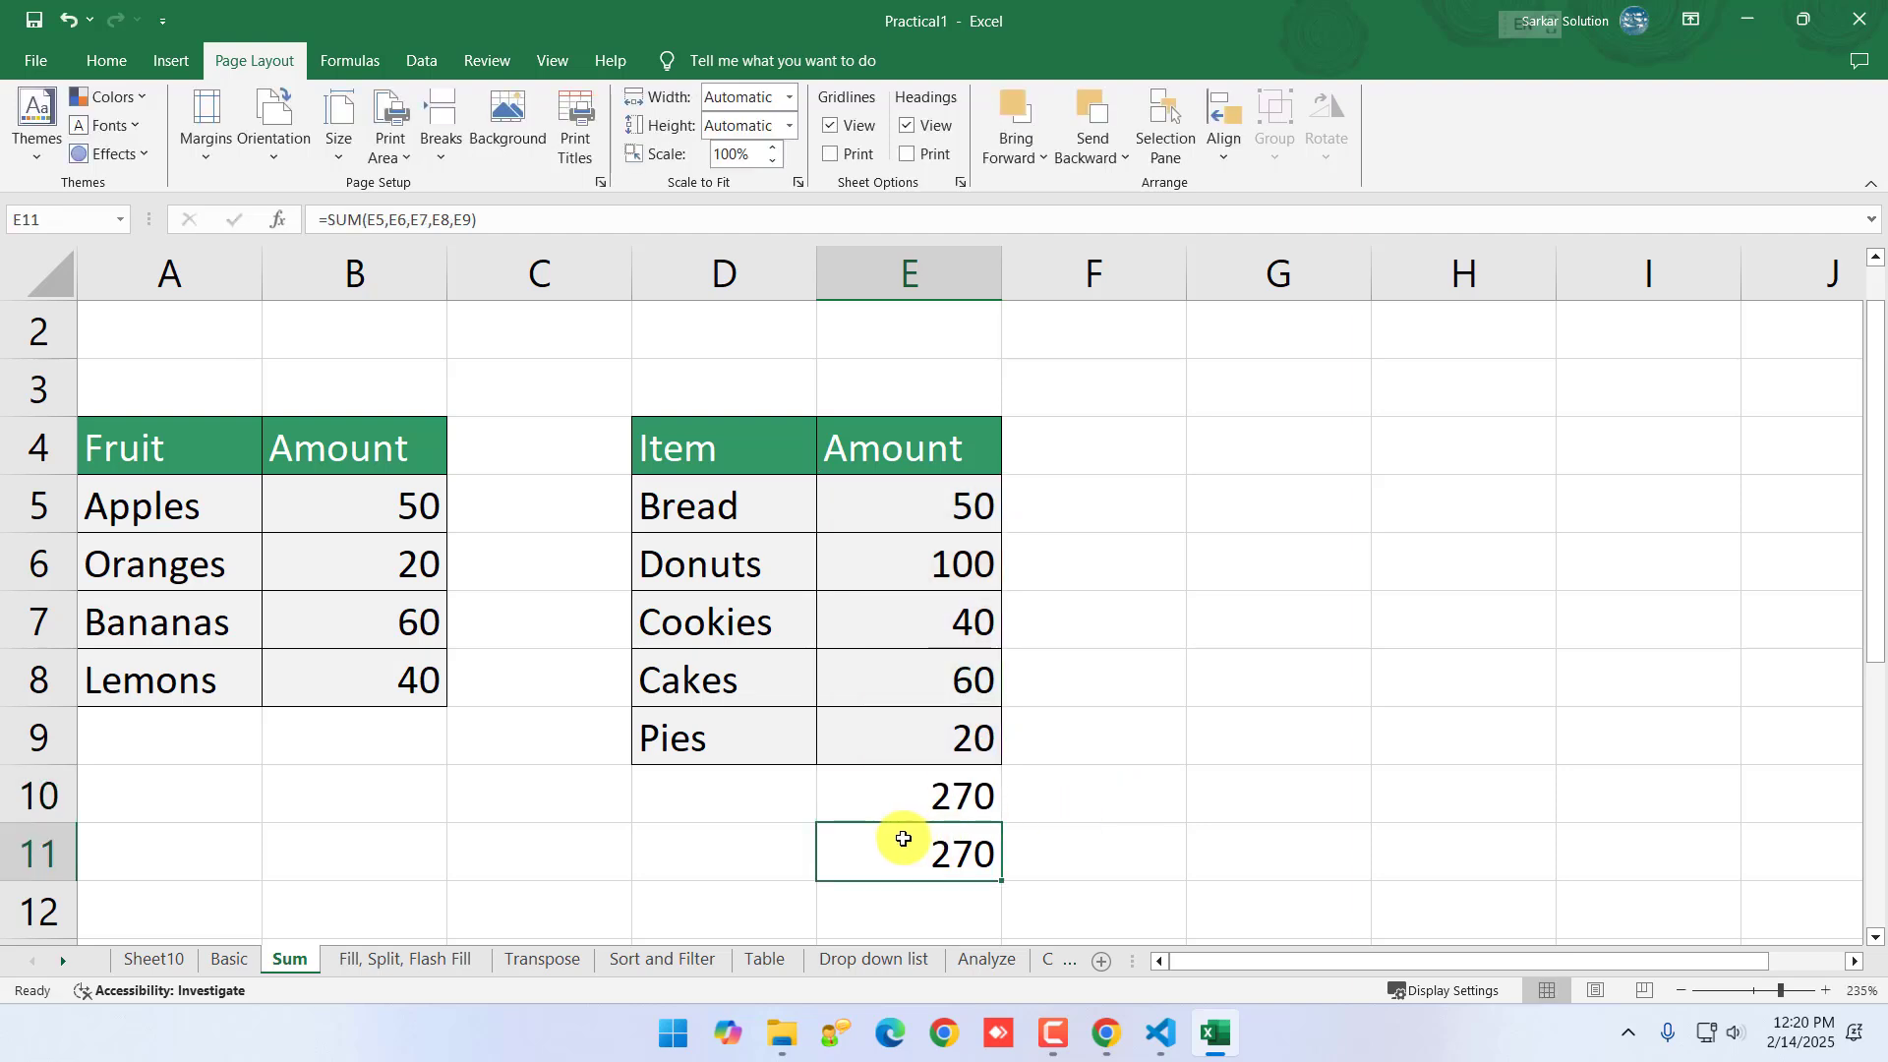
{"action": "double_click", "coordinate": [876, 861]}
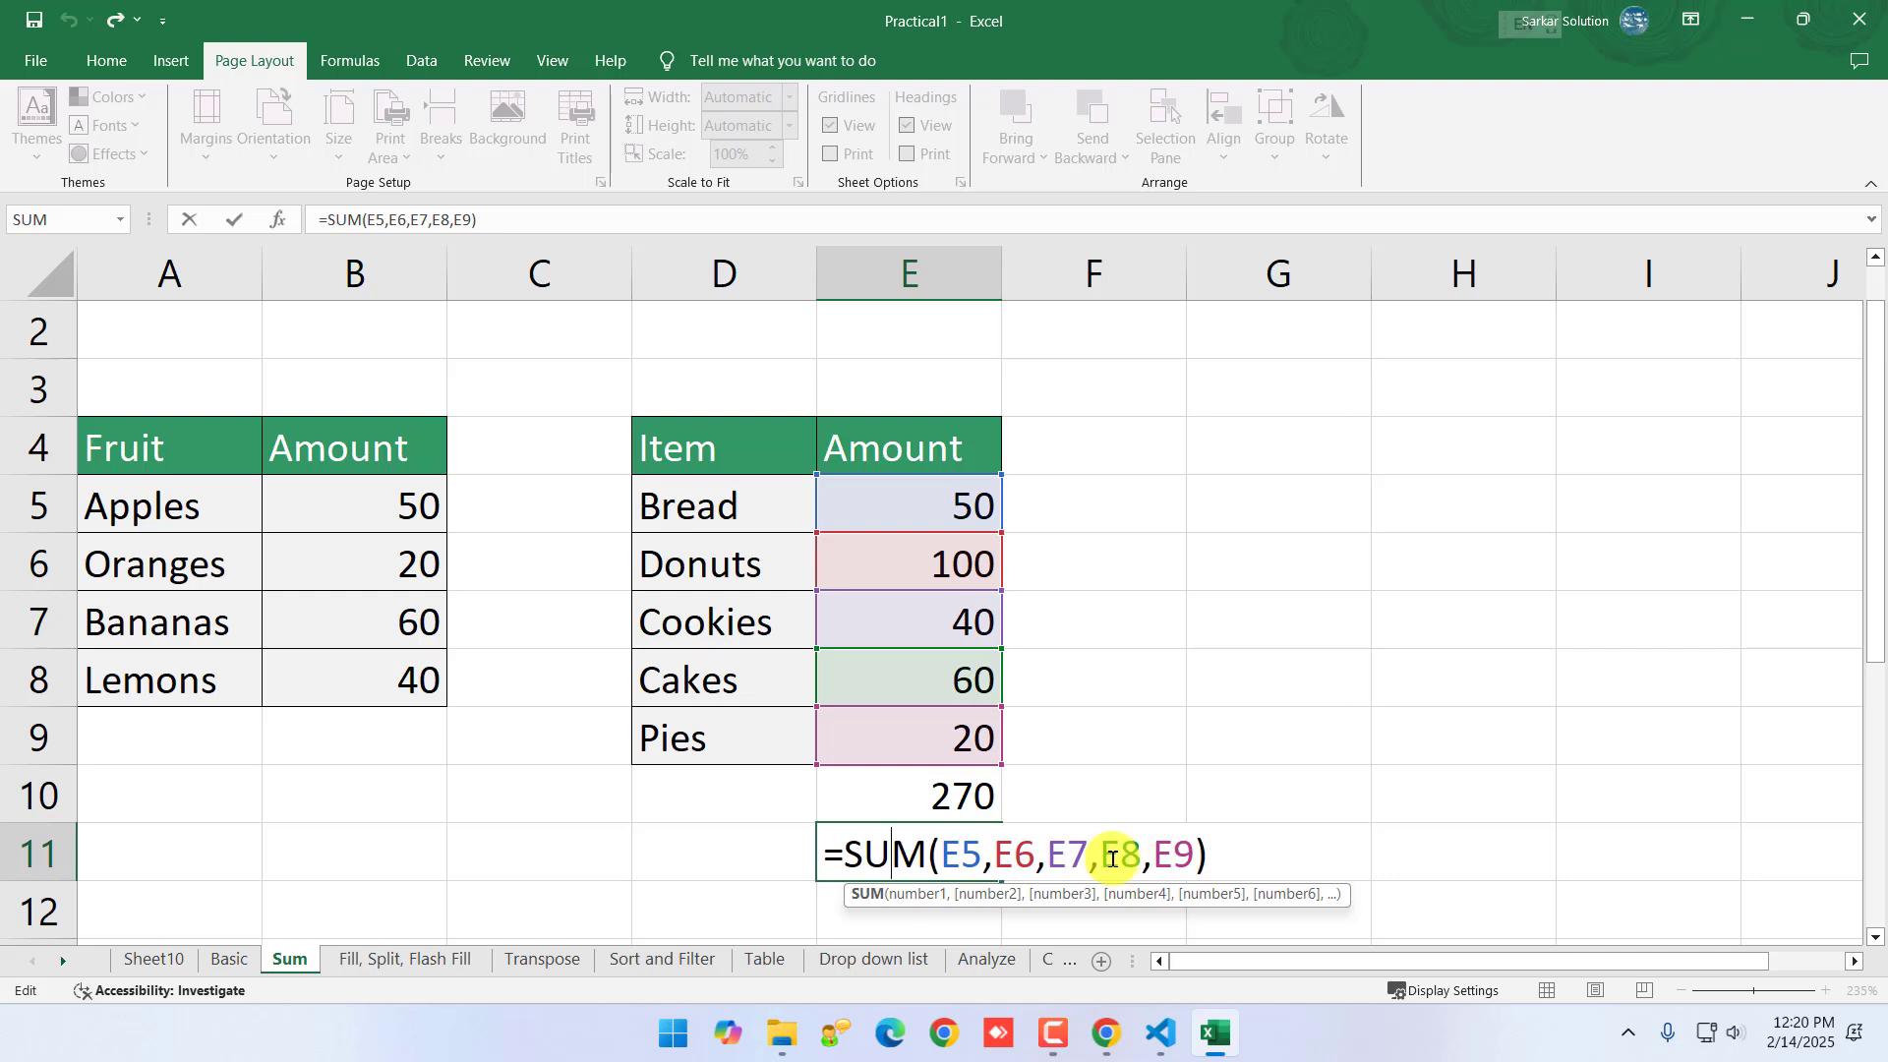
{"action": "left_click_drag", "start_coordinate": [876, 853], "coordinate": [924, 855]}
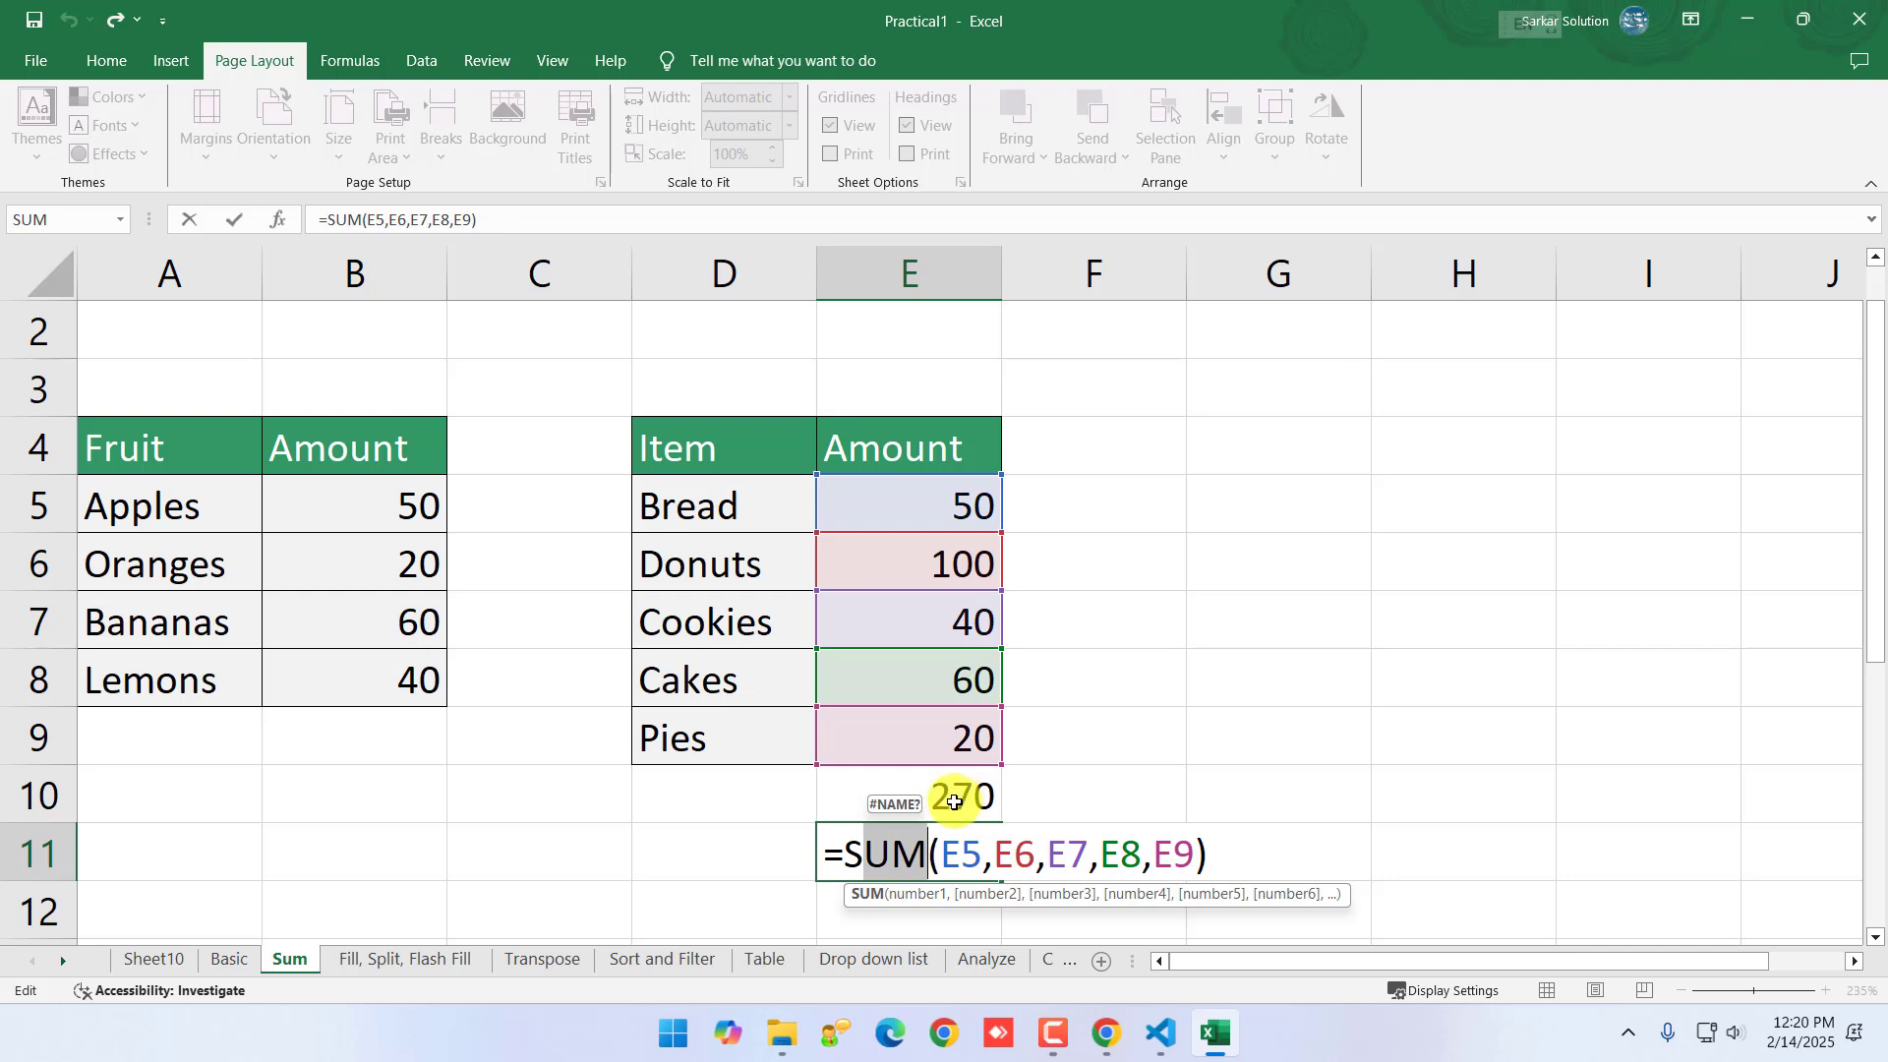
{"action": "key", "text": "Return"}
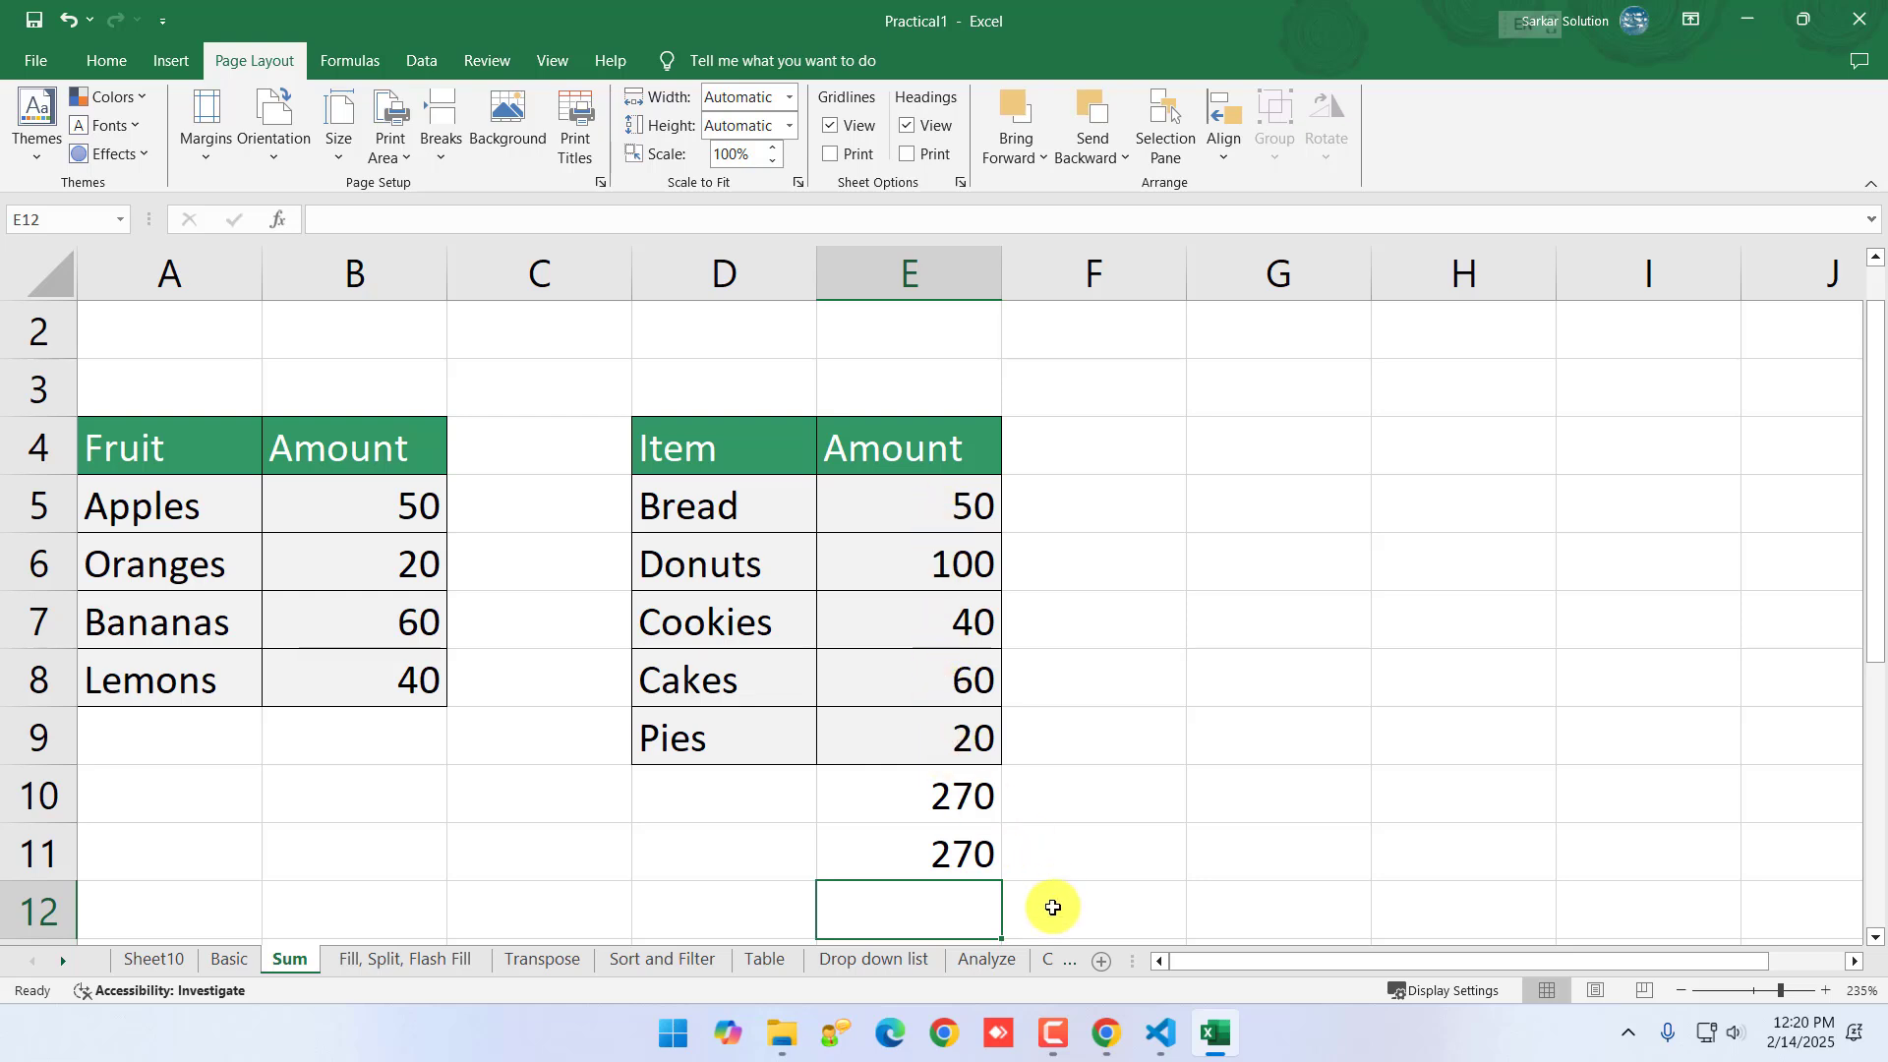
- Enter the range formula =sum(e5:e9) in cell E12 to total the item amounts
{"action": "type", "text": "=sum("}
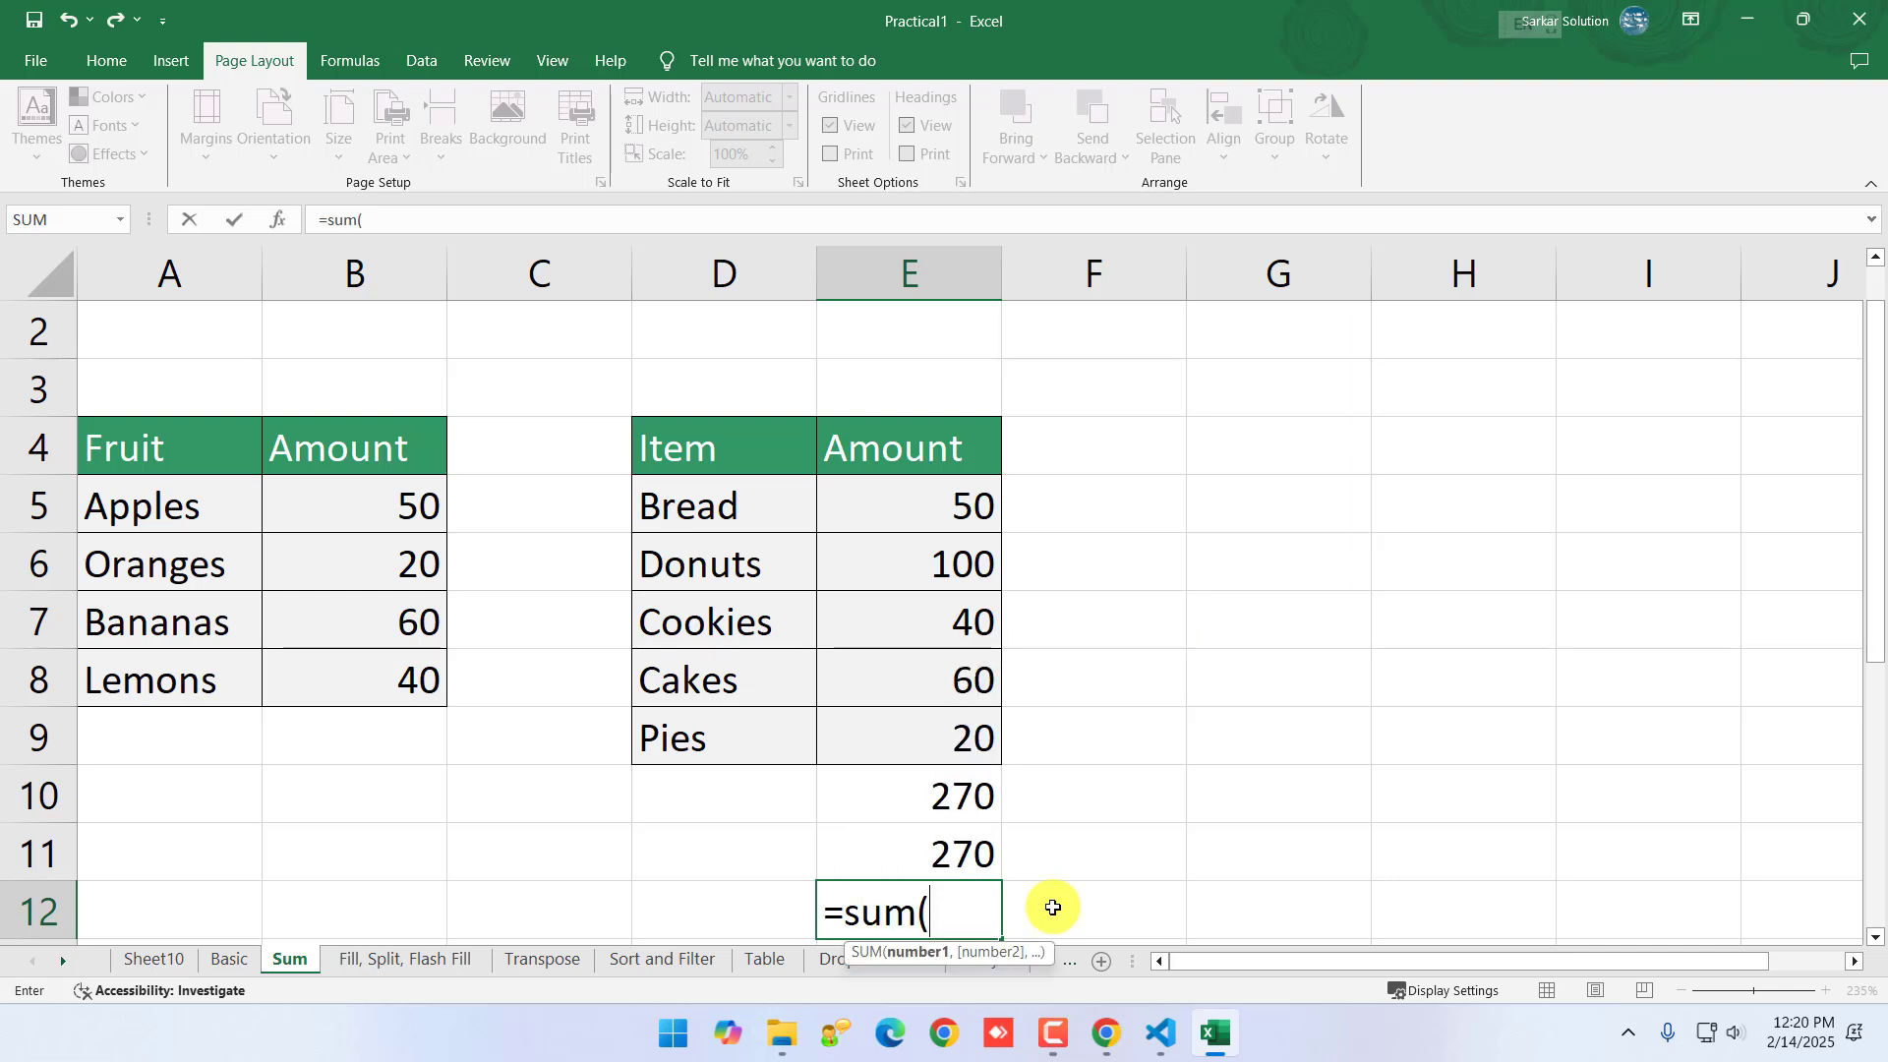
{"action": "type", "text": "e5:"}
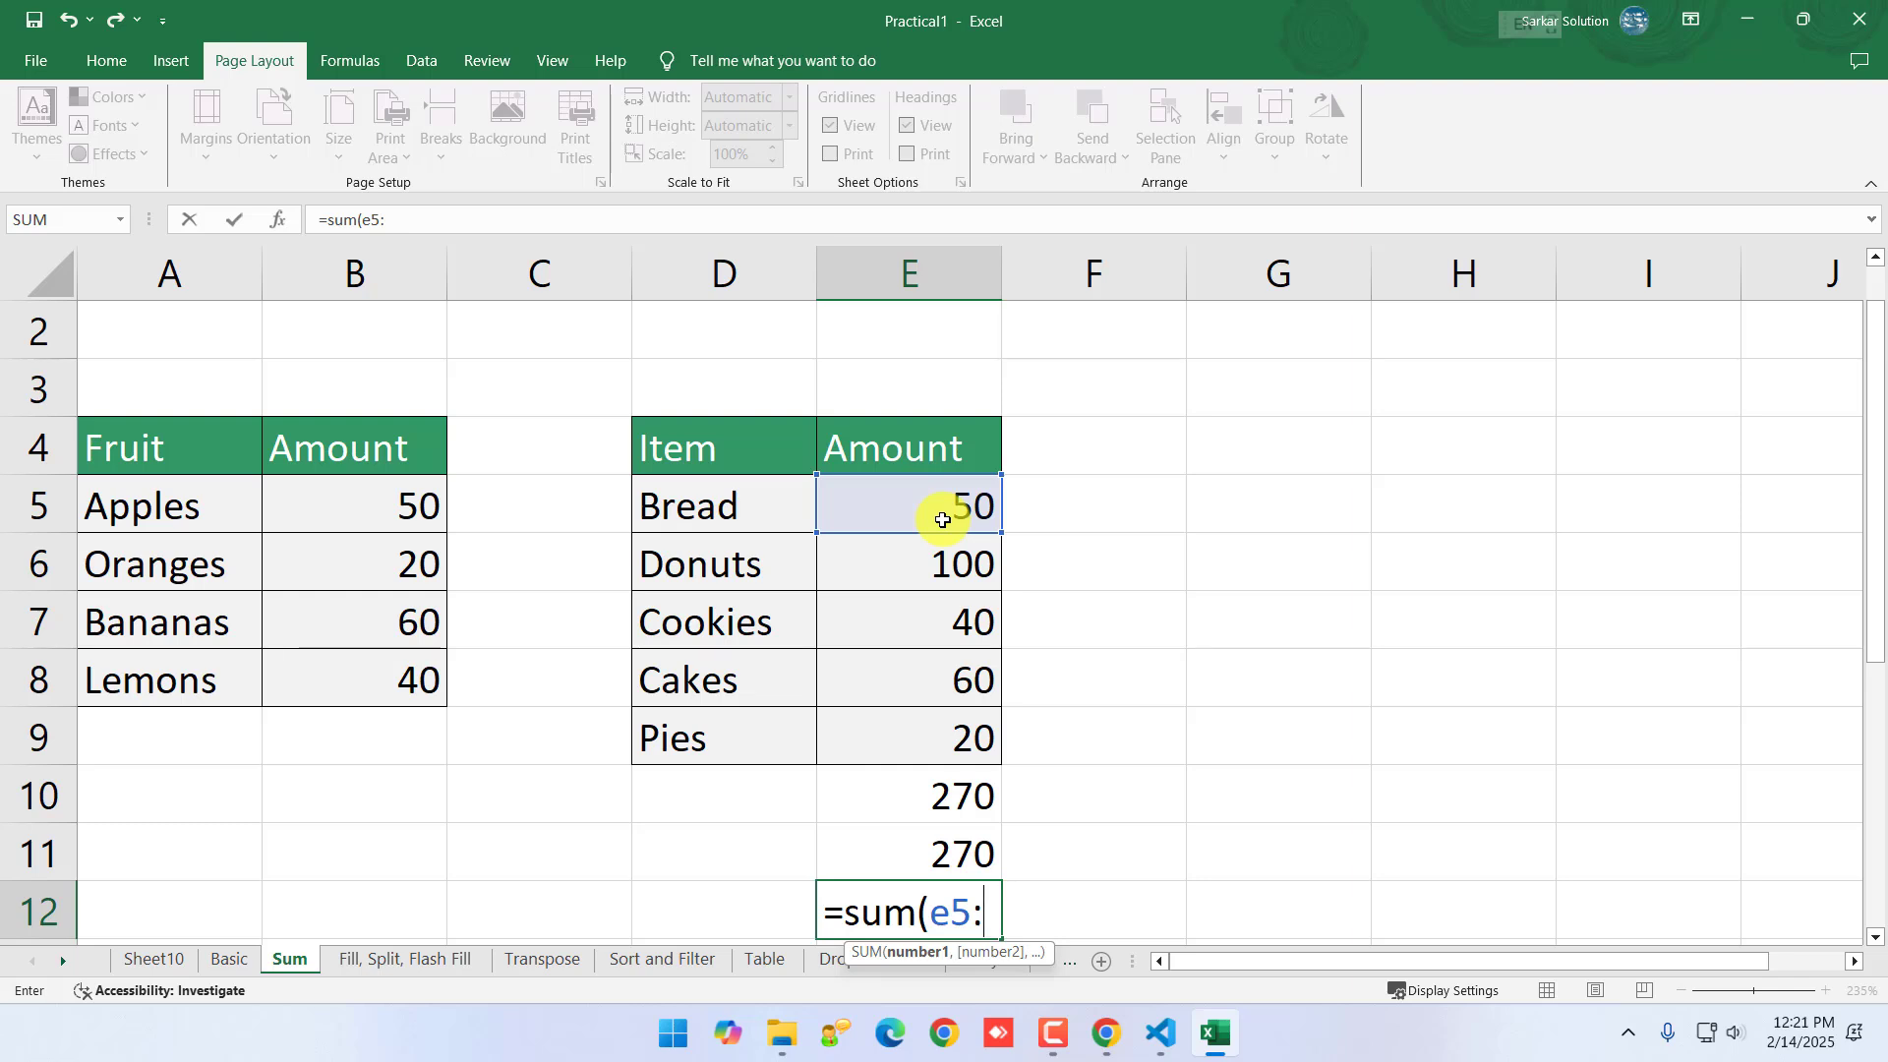
{"action": "type", "text": "e8"}
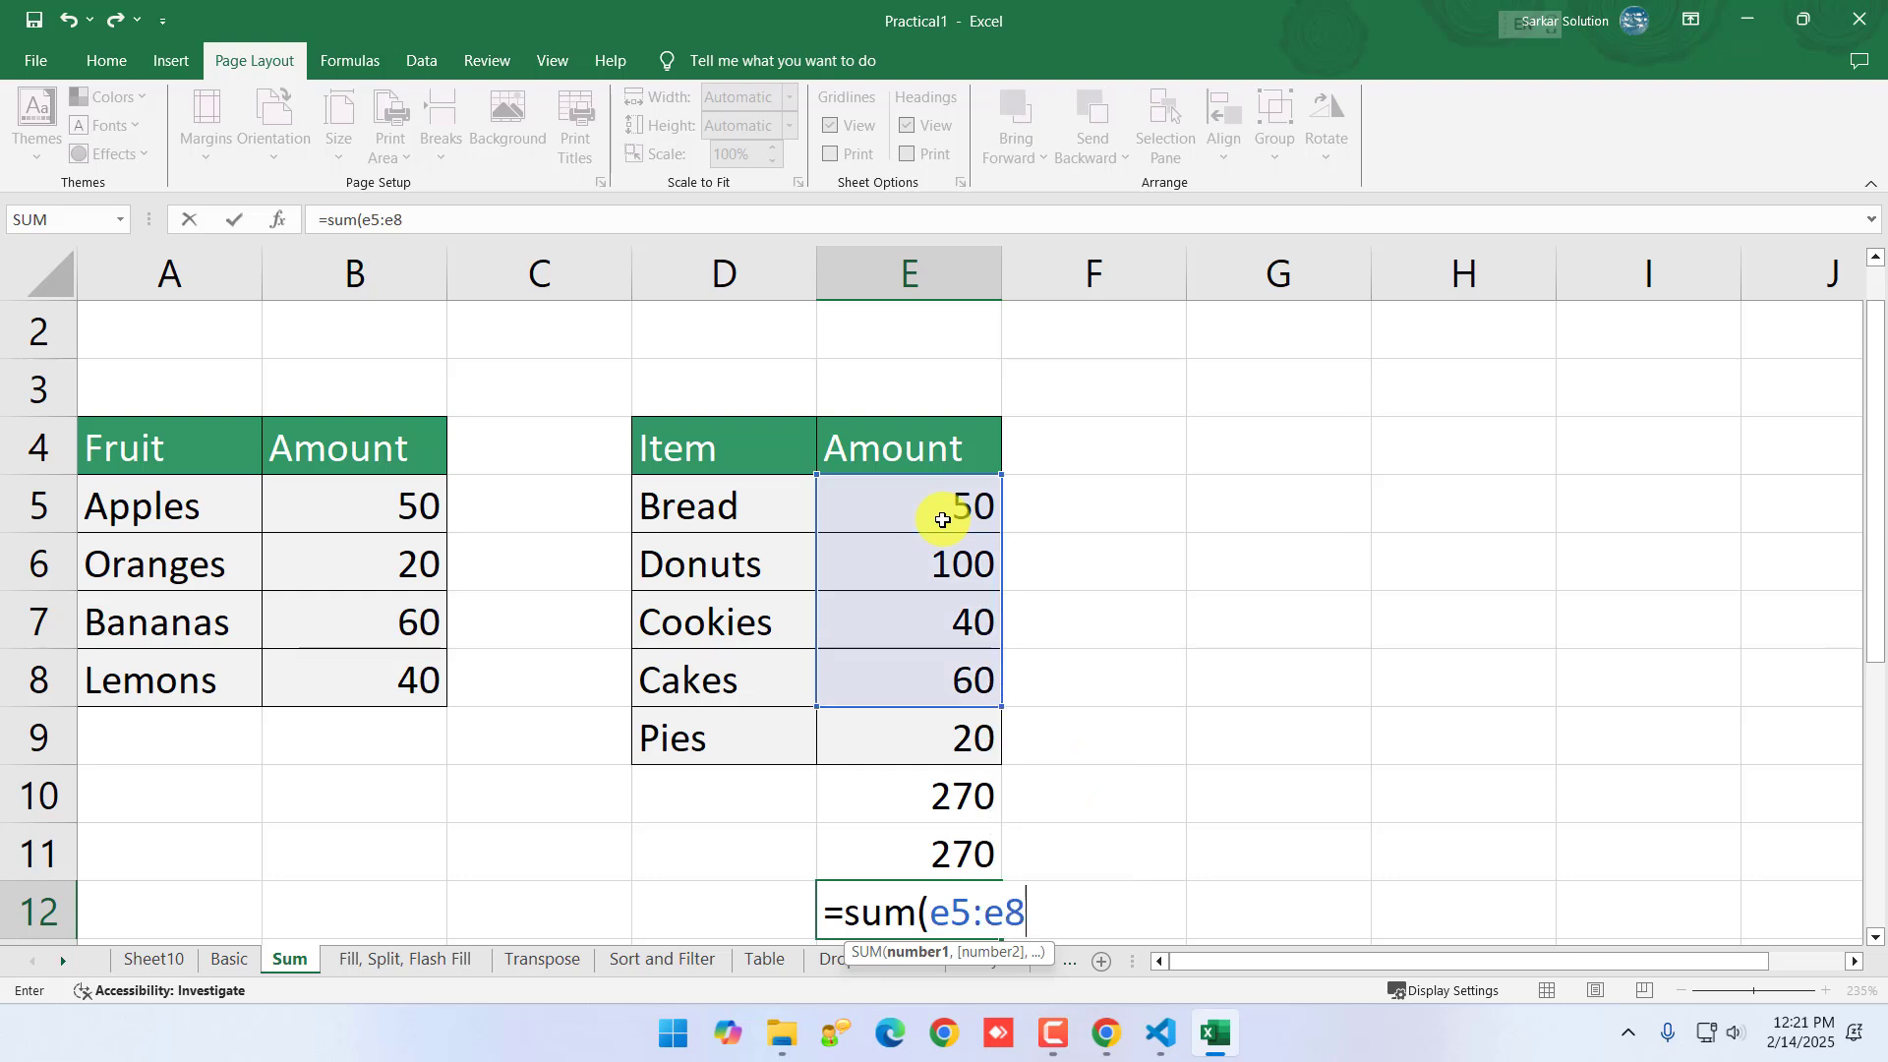
{"action": "type", "text": ")"}
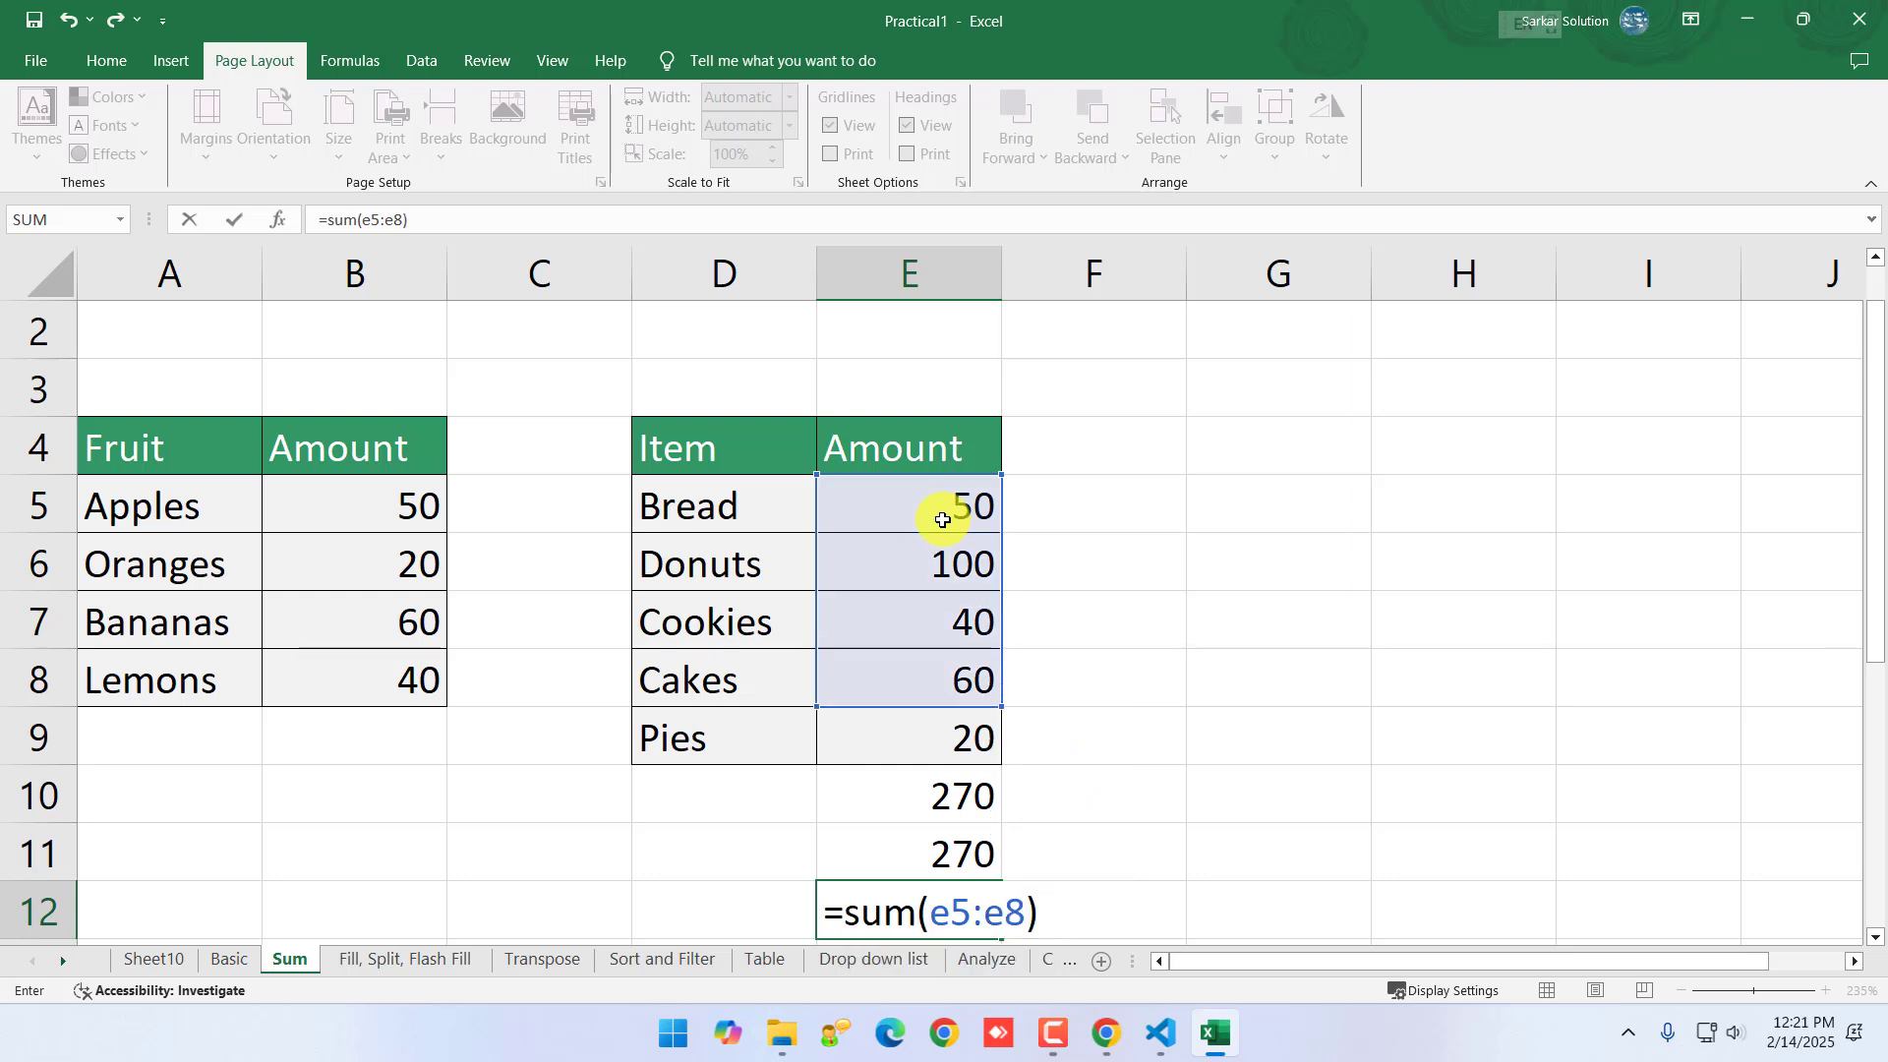
{"action": "key", "text": "BackSpace"}
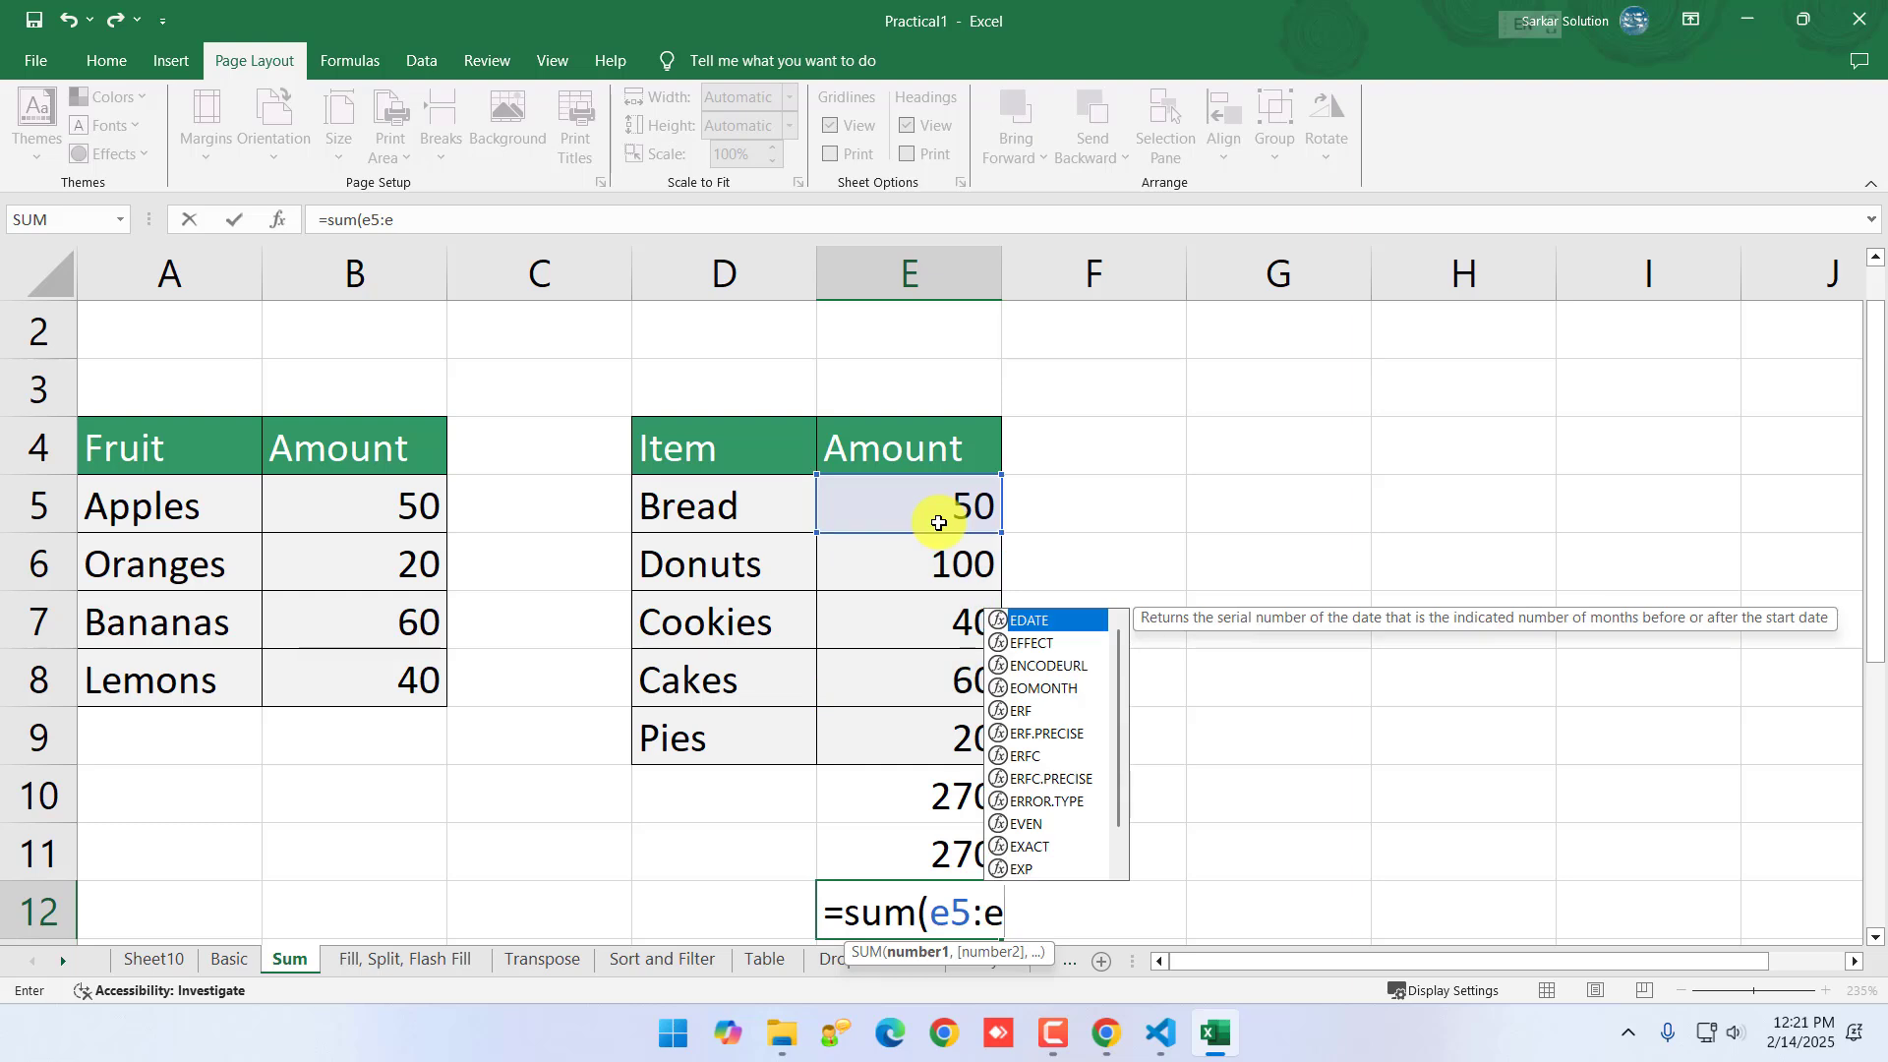
{"action": "type", "text": "9)"}
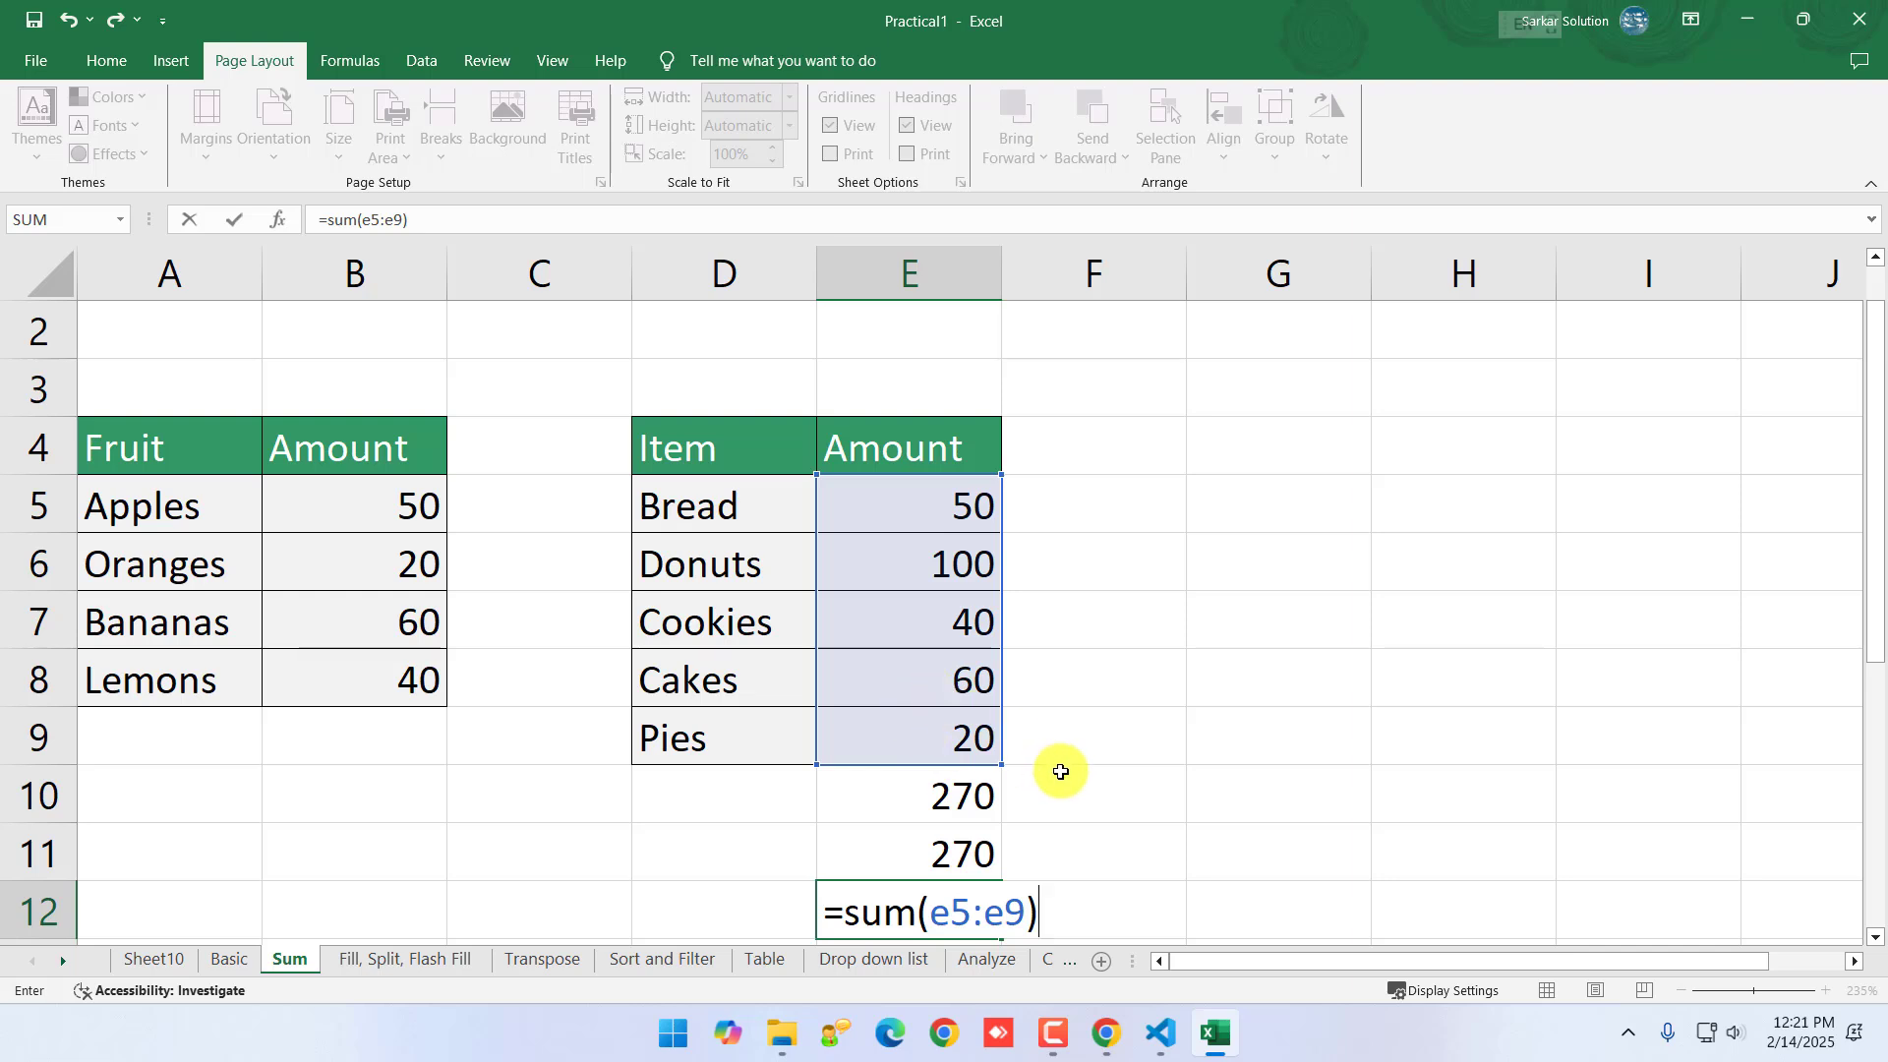
{"action": "key", "text": "Return"}
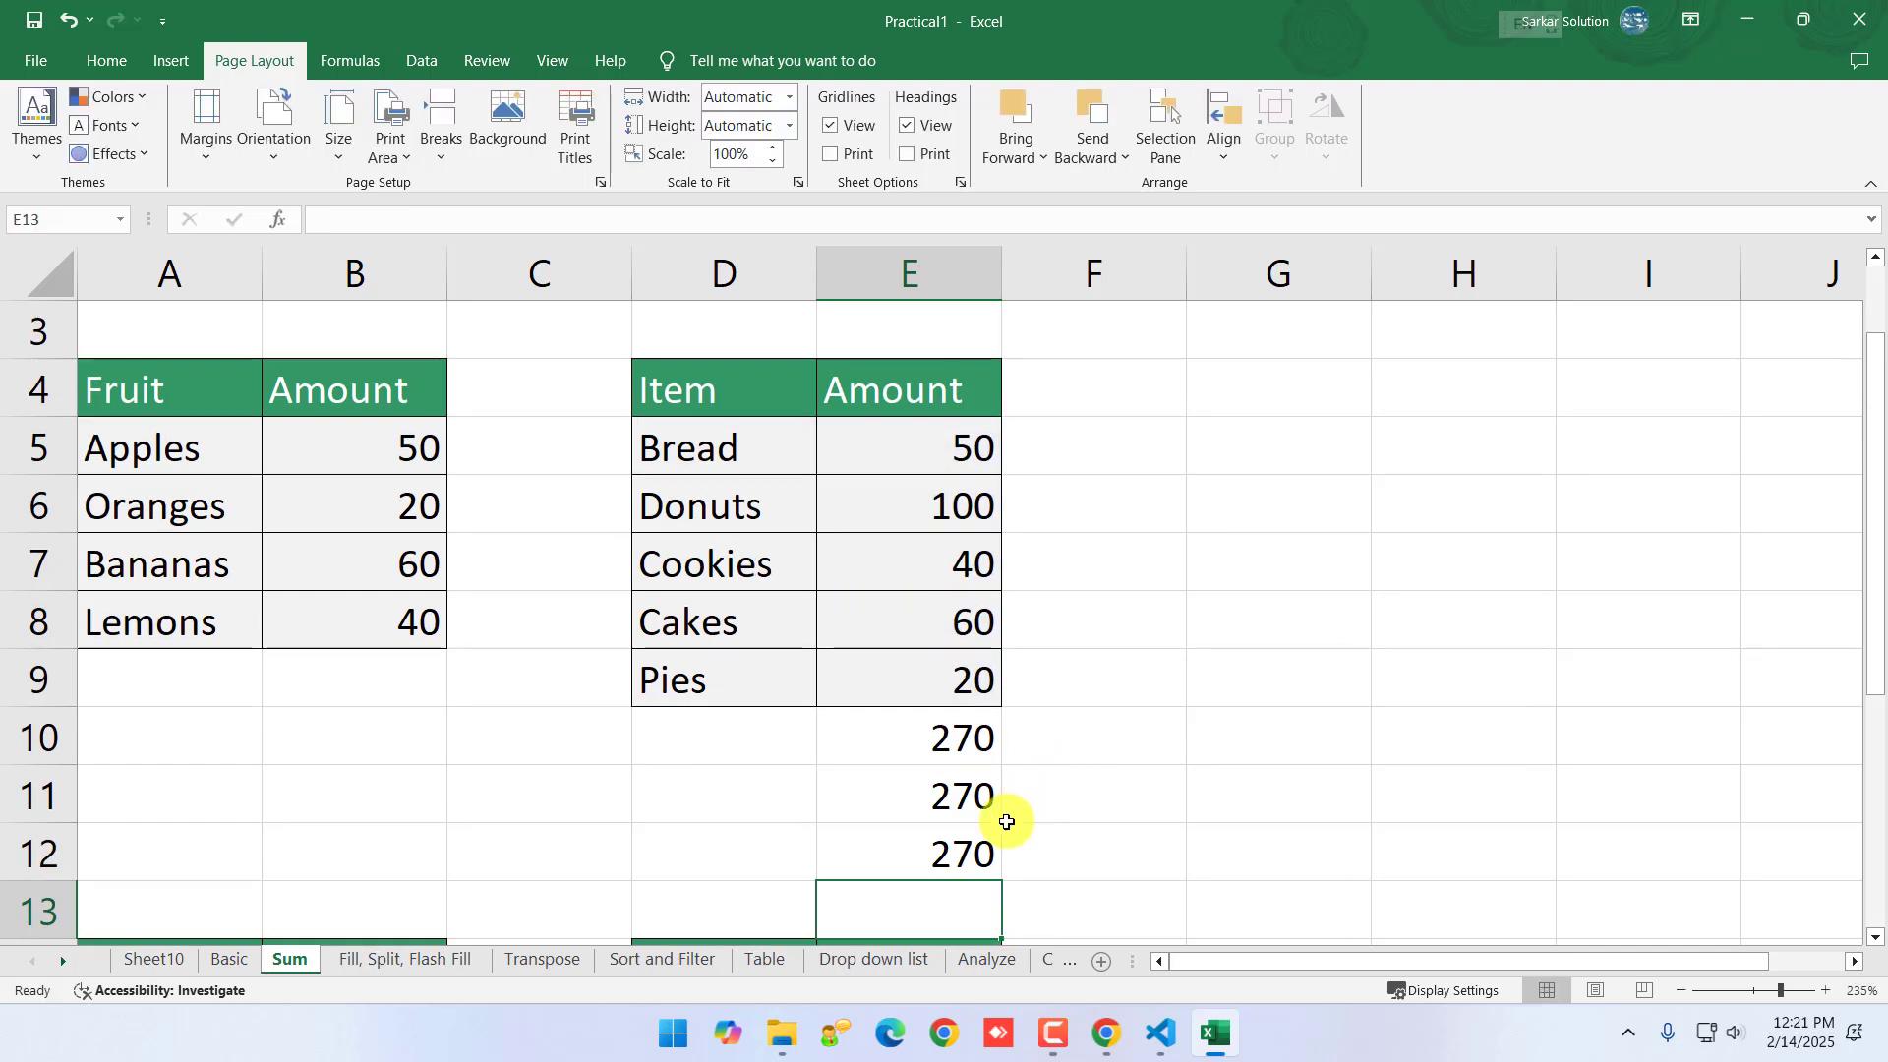
- Review the three total formulas in cells E10, E11 and E12 one after another
{"action": "double_click", "coordinate": [949, 738]}
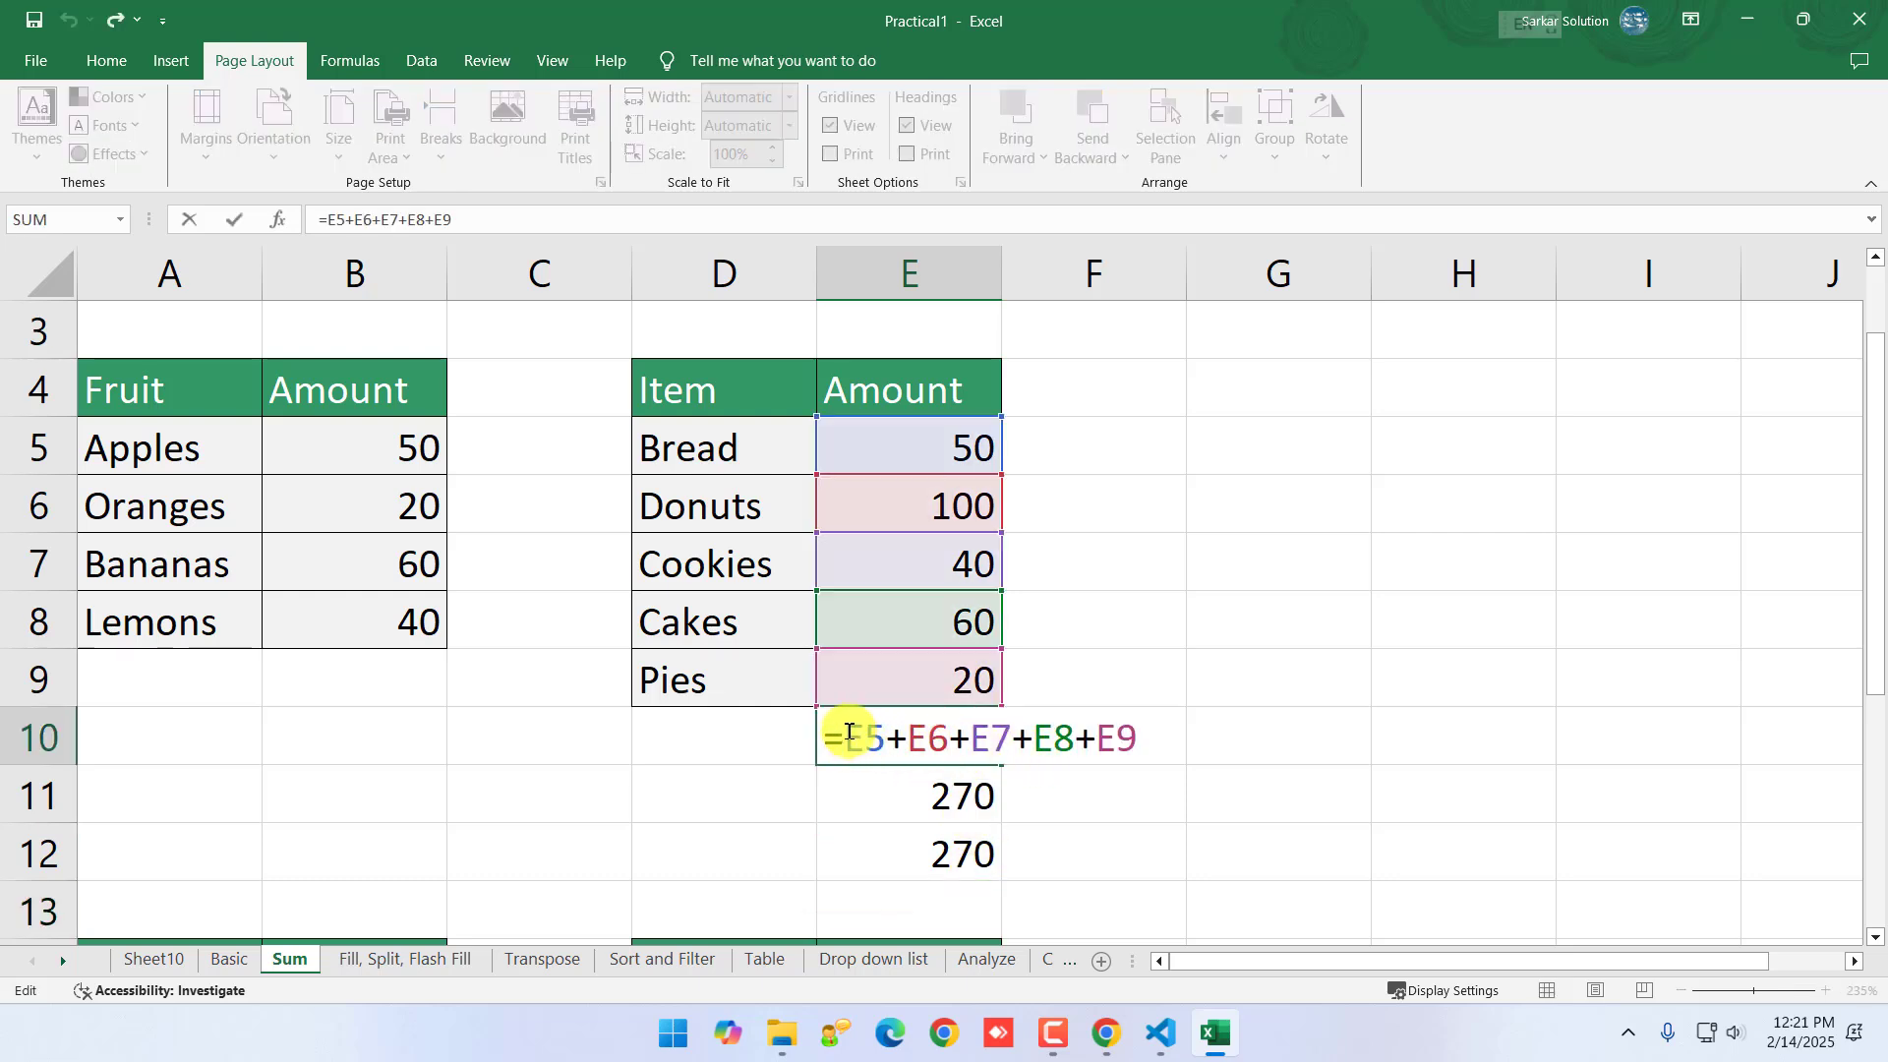
{"action": "left_click_drag", "start_coordinate": [846, 737], "coordinate": [1133, 730]}
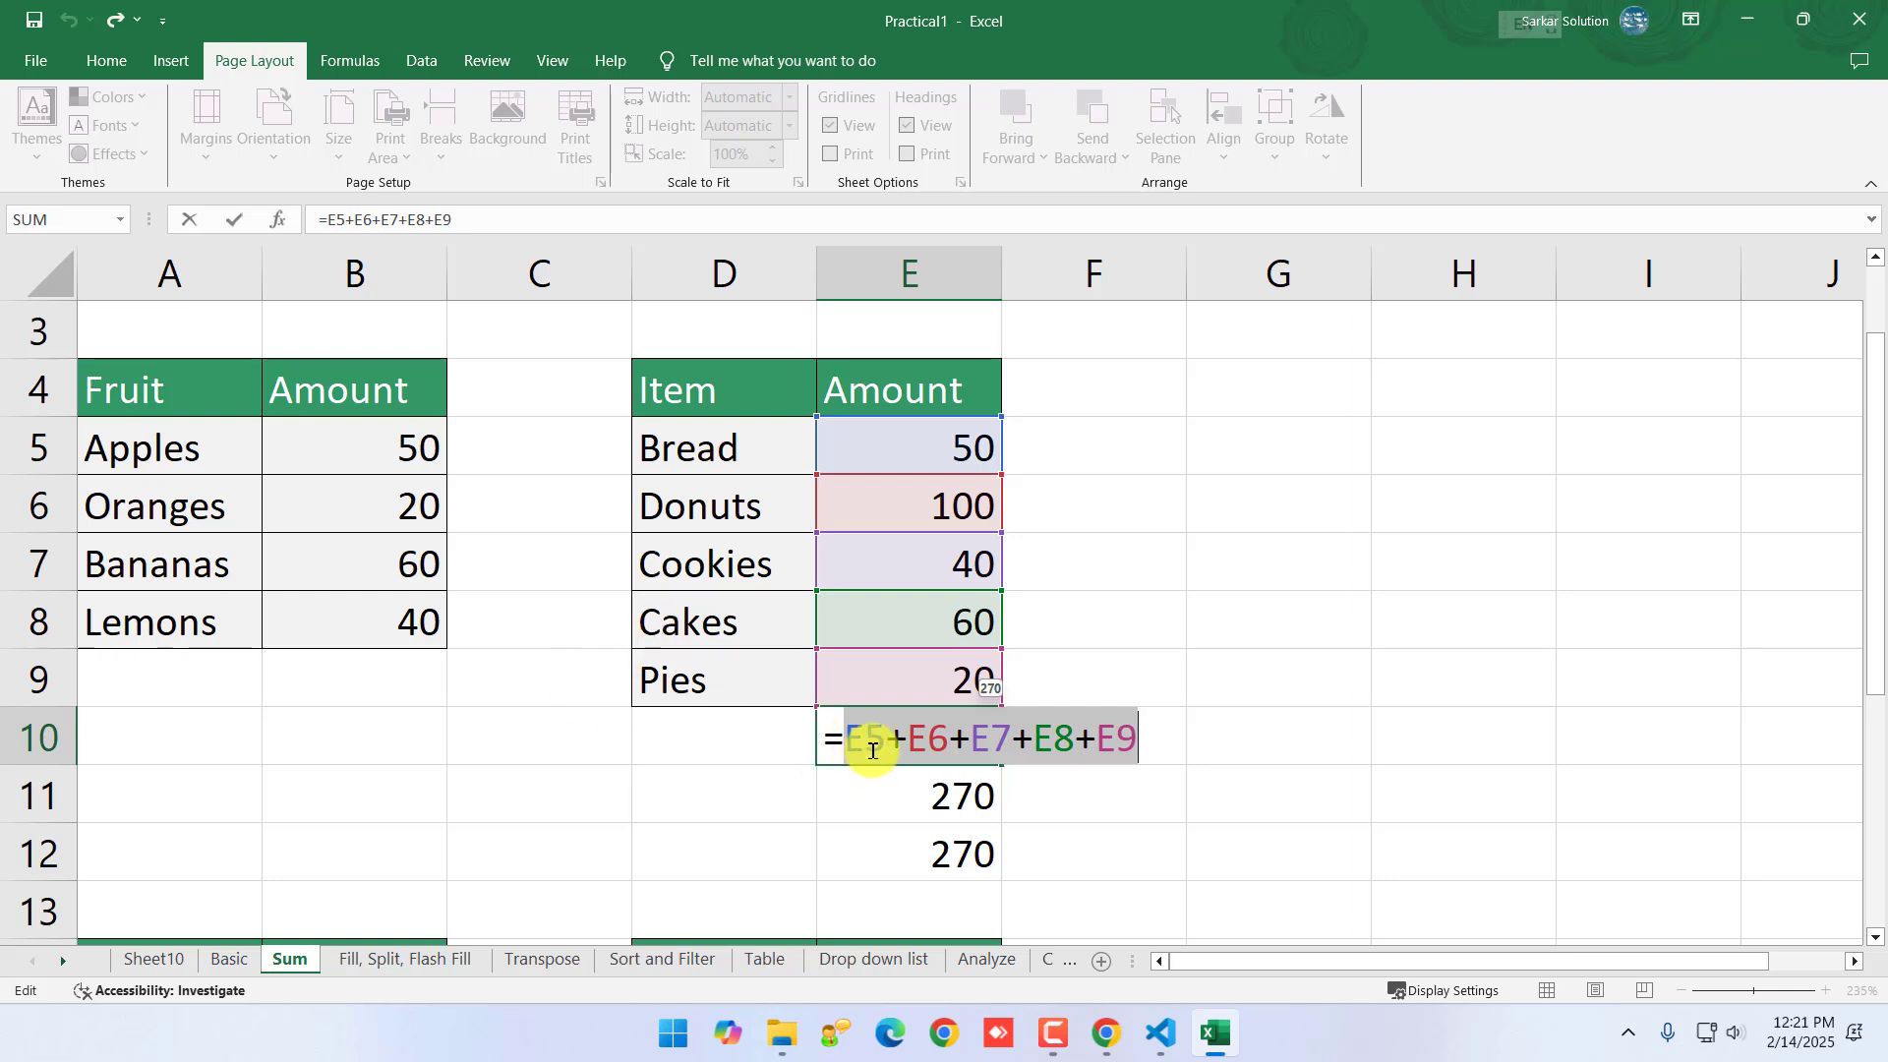
{"action": "left_click", "coordinate": [946, 787]}
{"action": "double_click", "coordinate": [946, 787]}
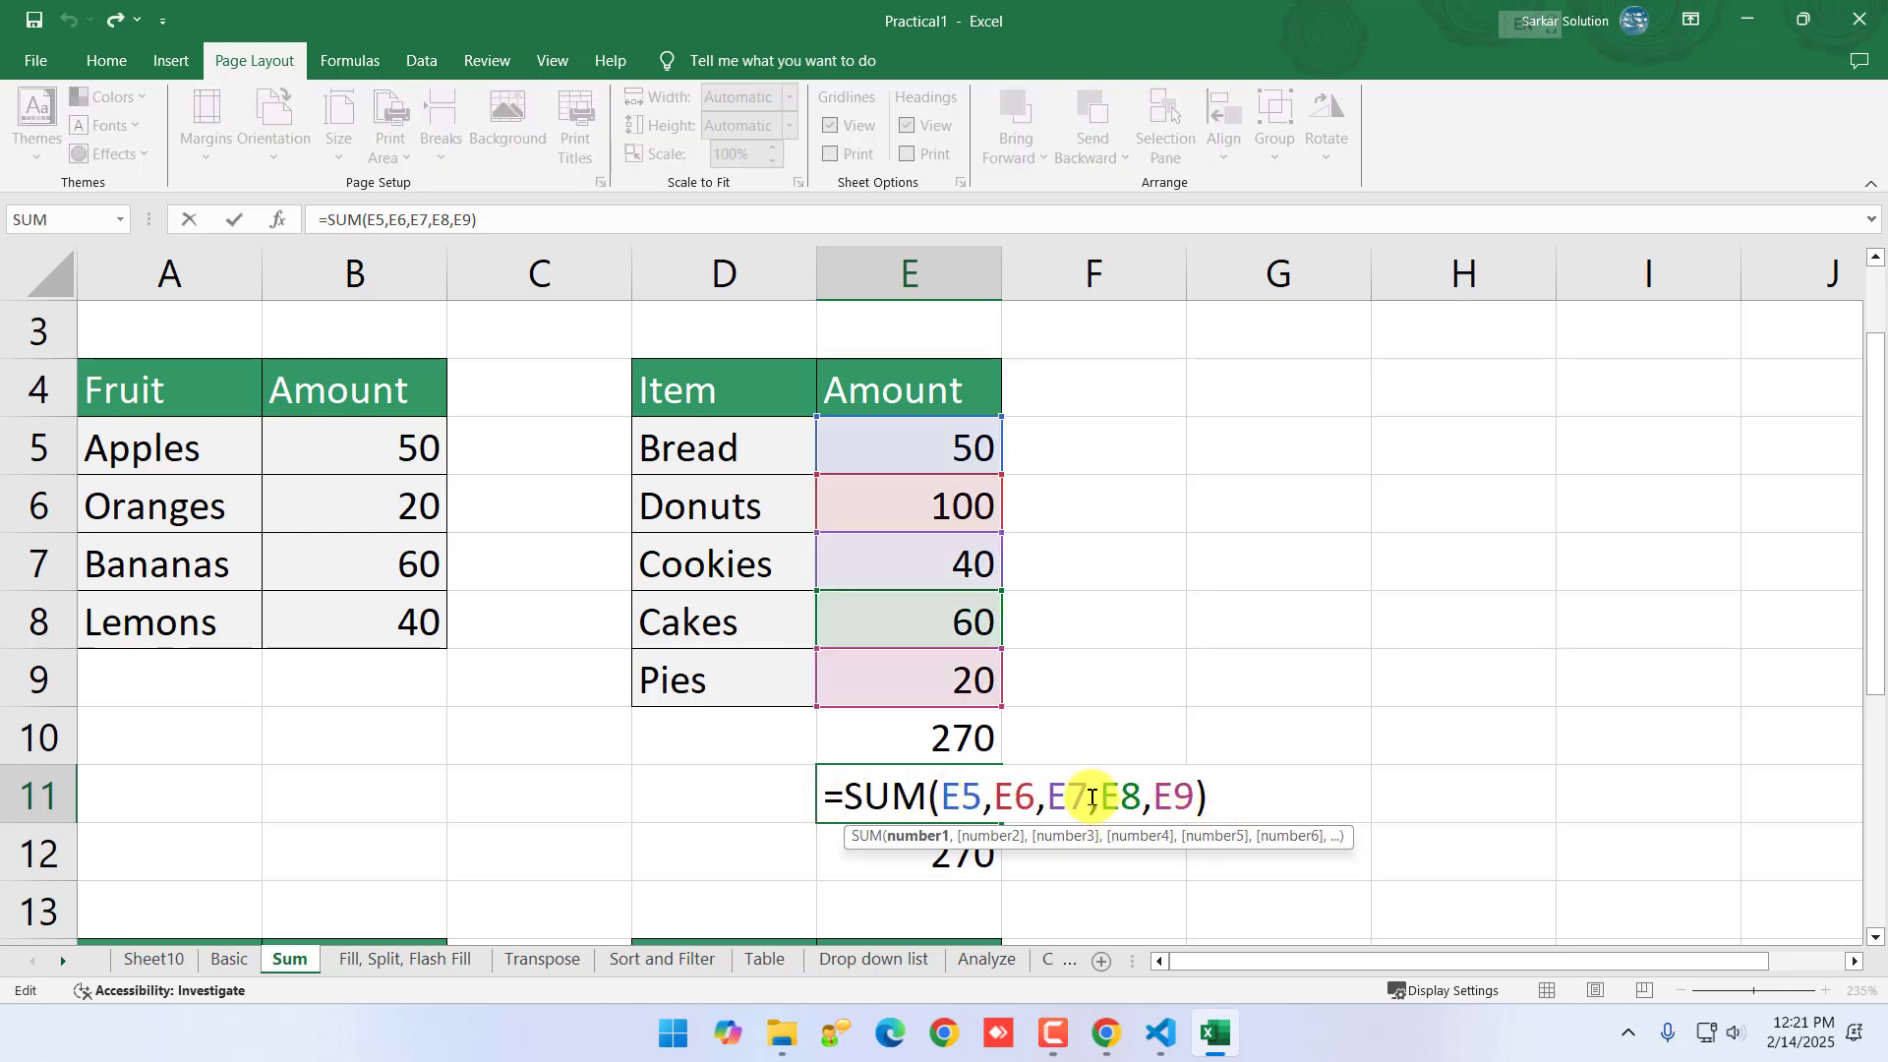
{"action": "key", "text": "Return"}
{"action": "double_click", "coordinate": [935, 852]}
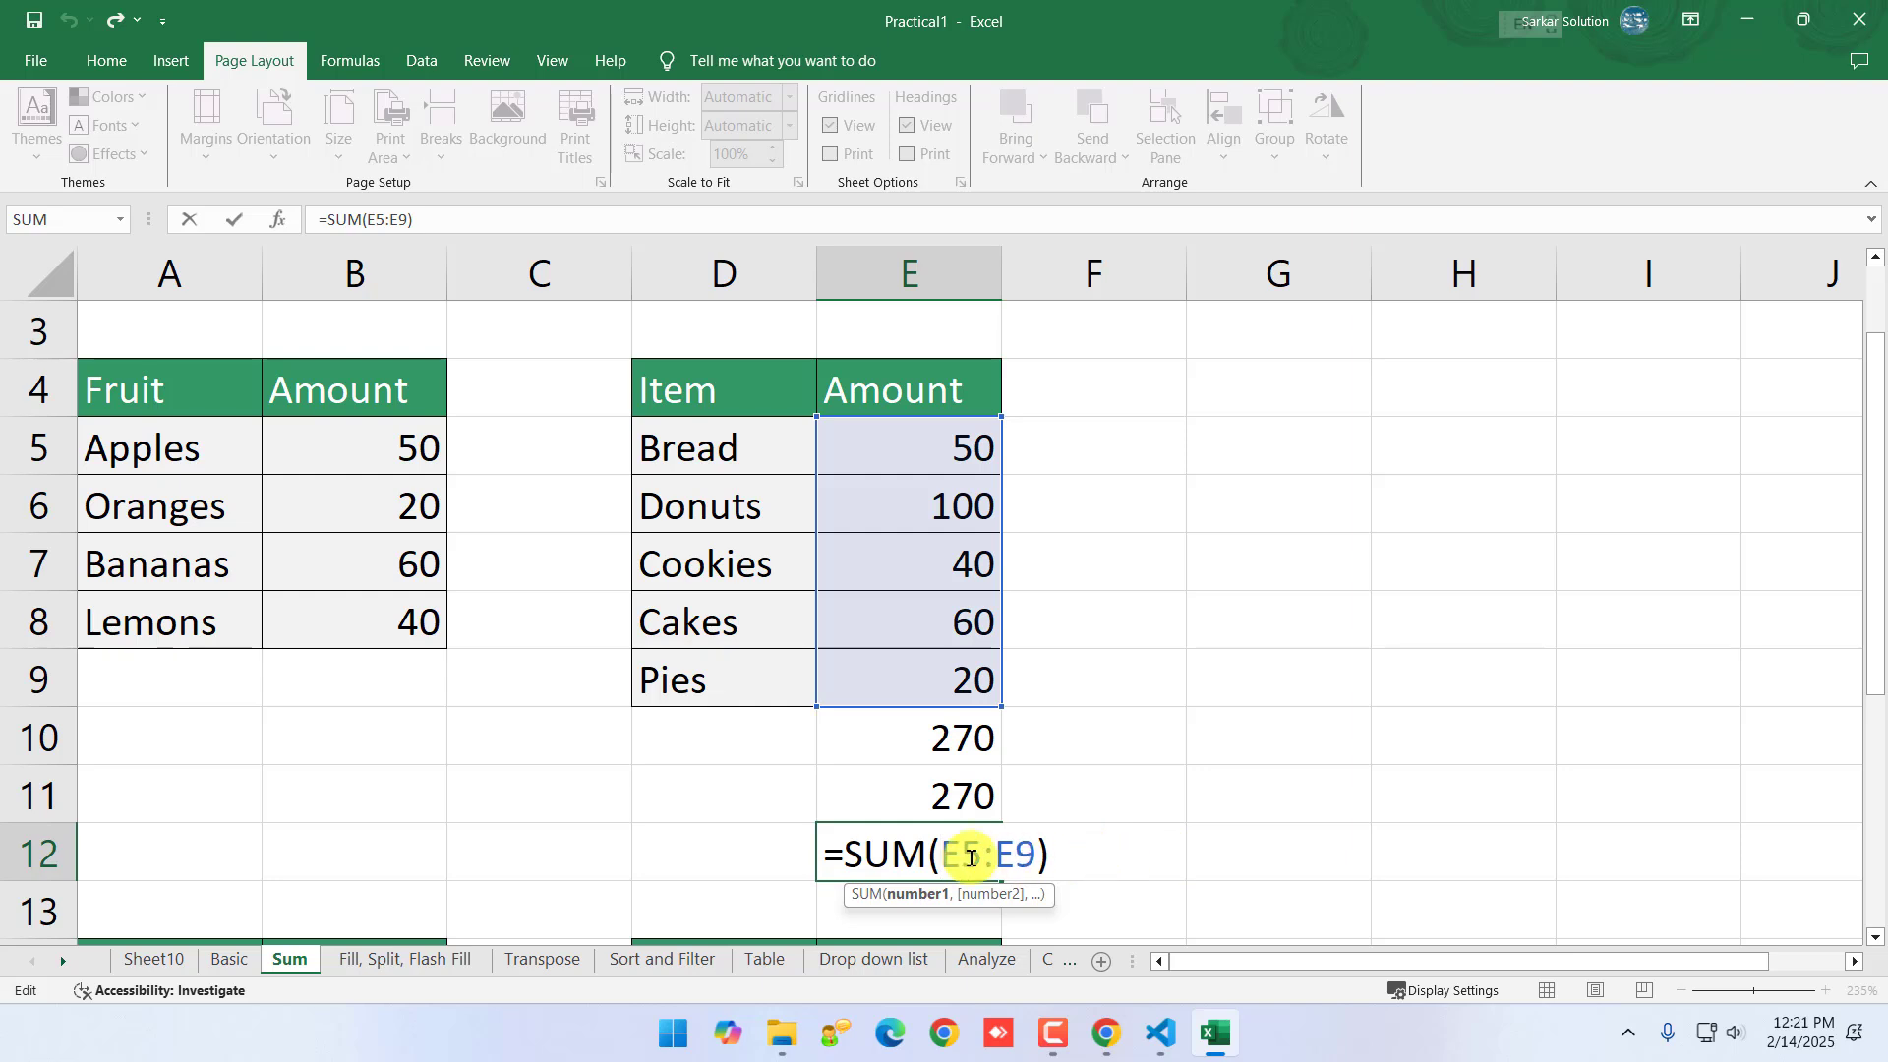
{"action": "key", "text": "Return"}
- Compare the comma-separated SUM arguments in E11 with the colon range in the E12 formula
{"action": "double_click", "coordinate": [874, 793]}
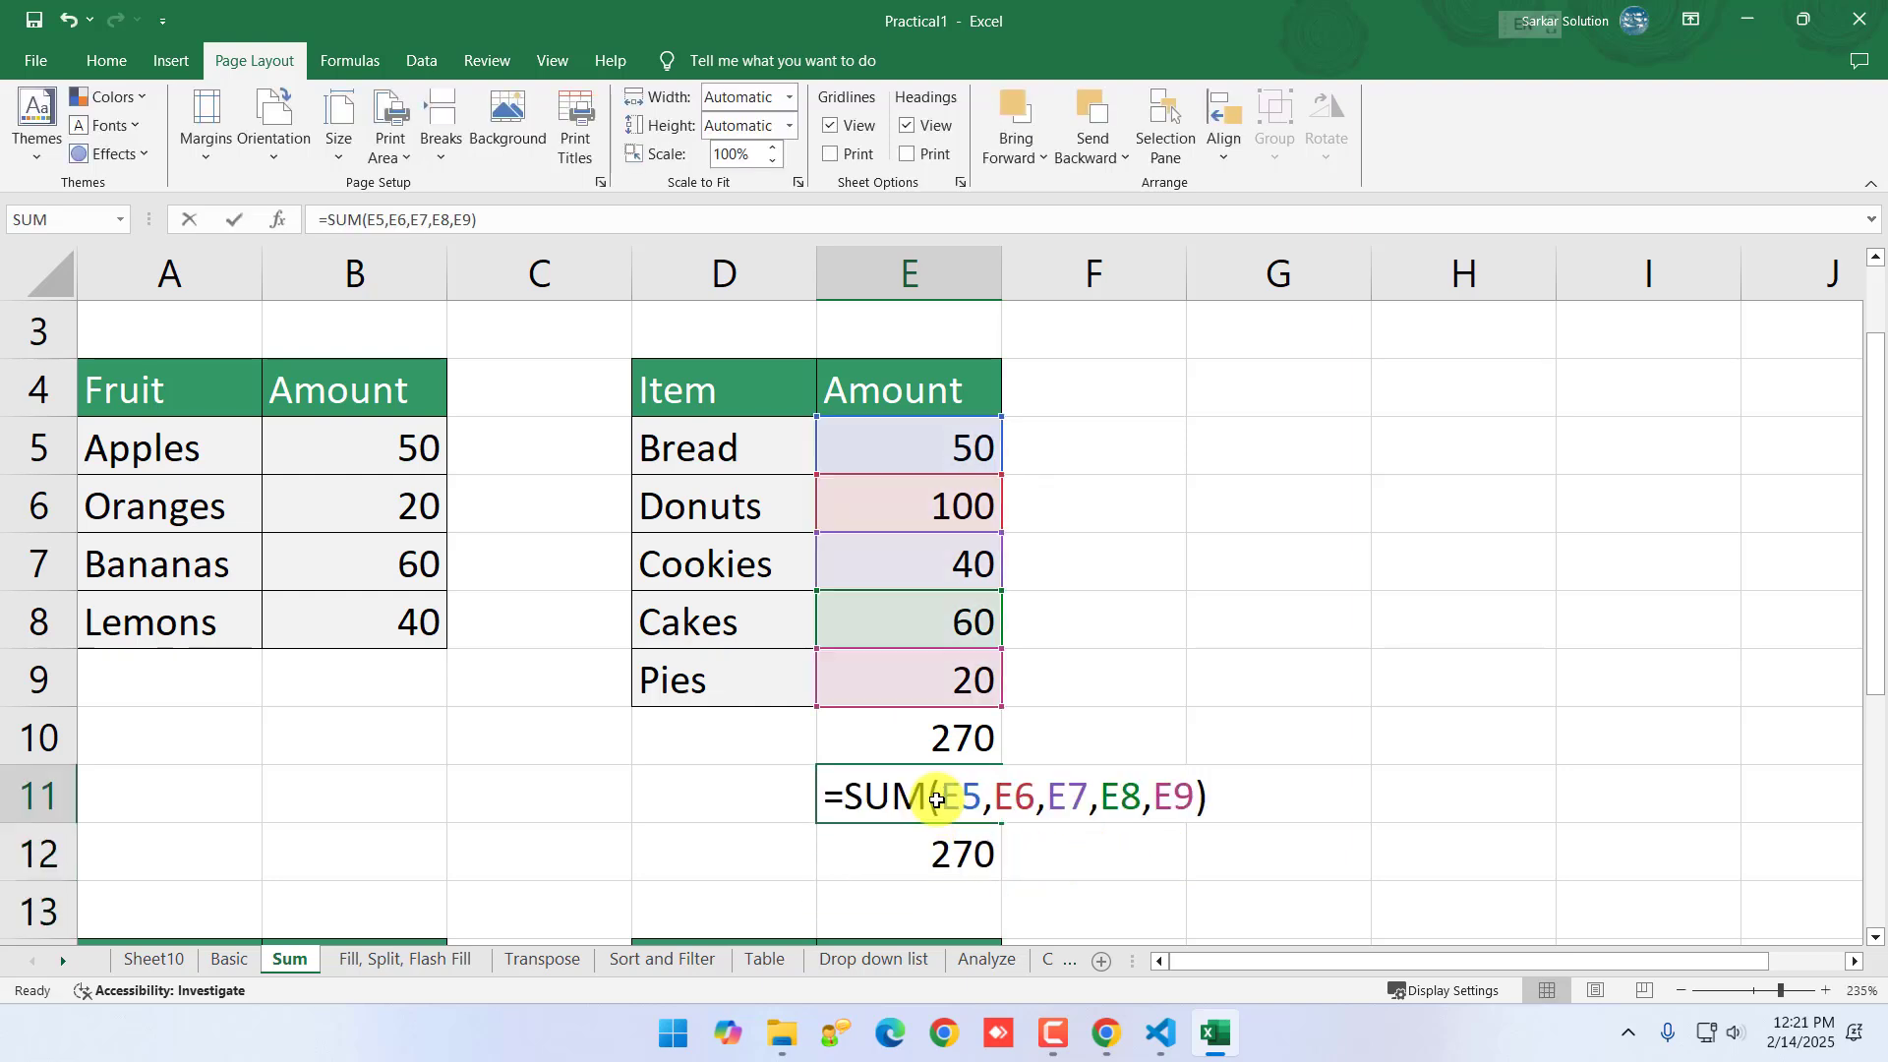
{"action": "key", "text": "Return"}
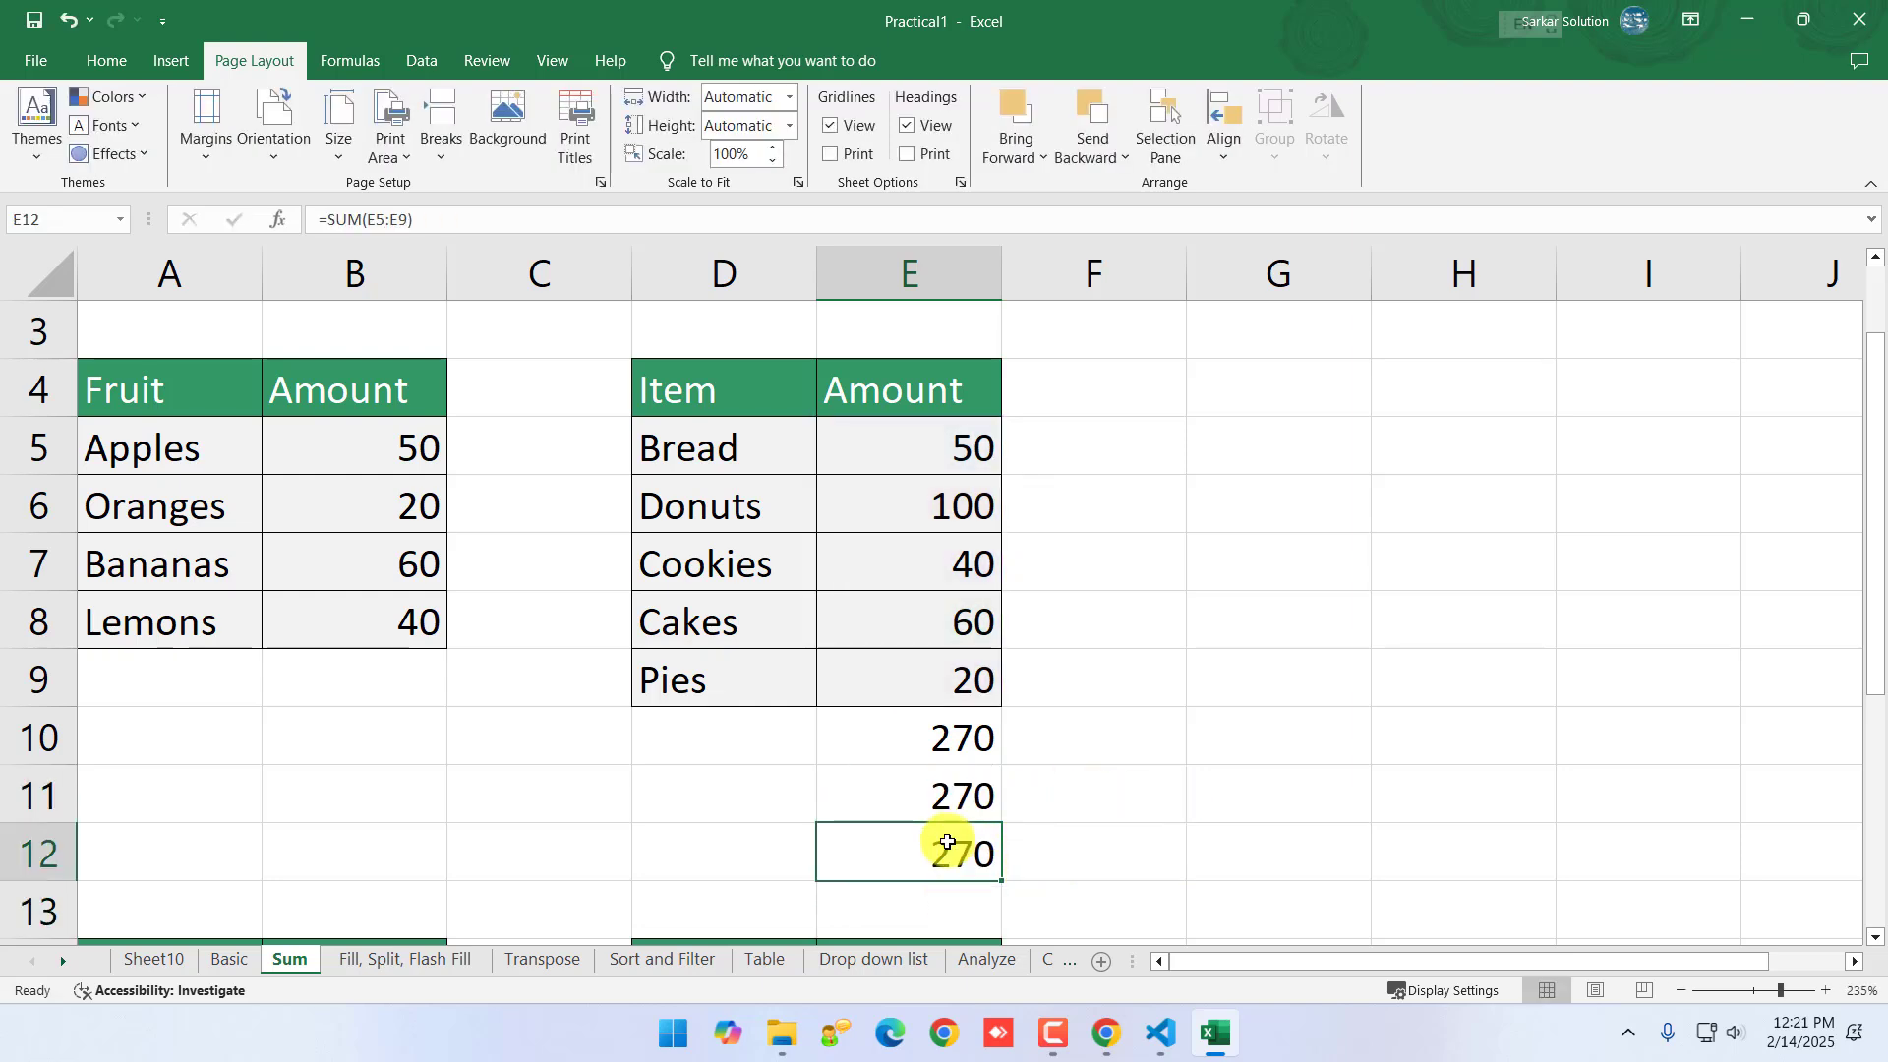
{"action": "double_click", "coordinate": [927, 847]}
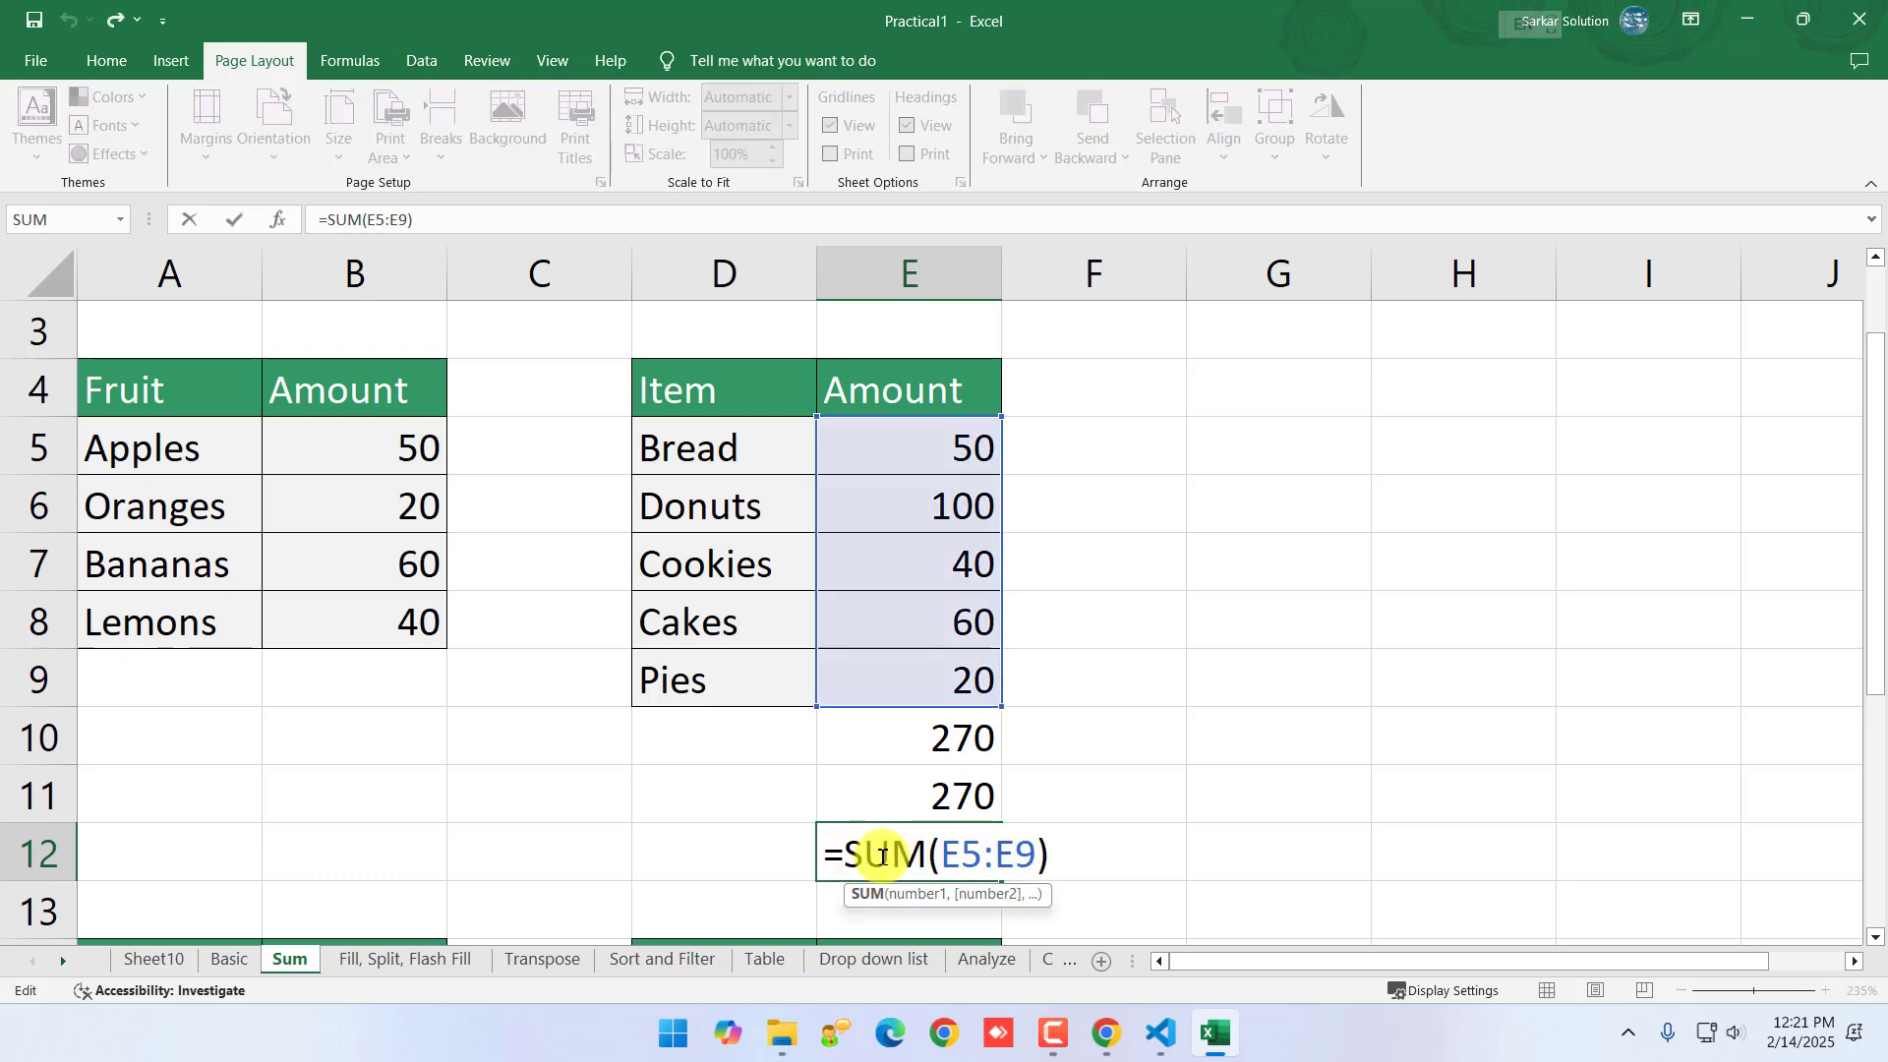
{"action": "left_click_drag", "start_coordinate": [944, 852], "coordinate": [984, 852]}
{"action": "left_click", "coordinate": [984, 853]}
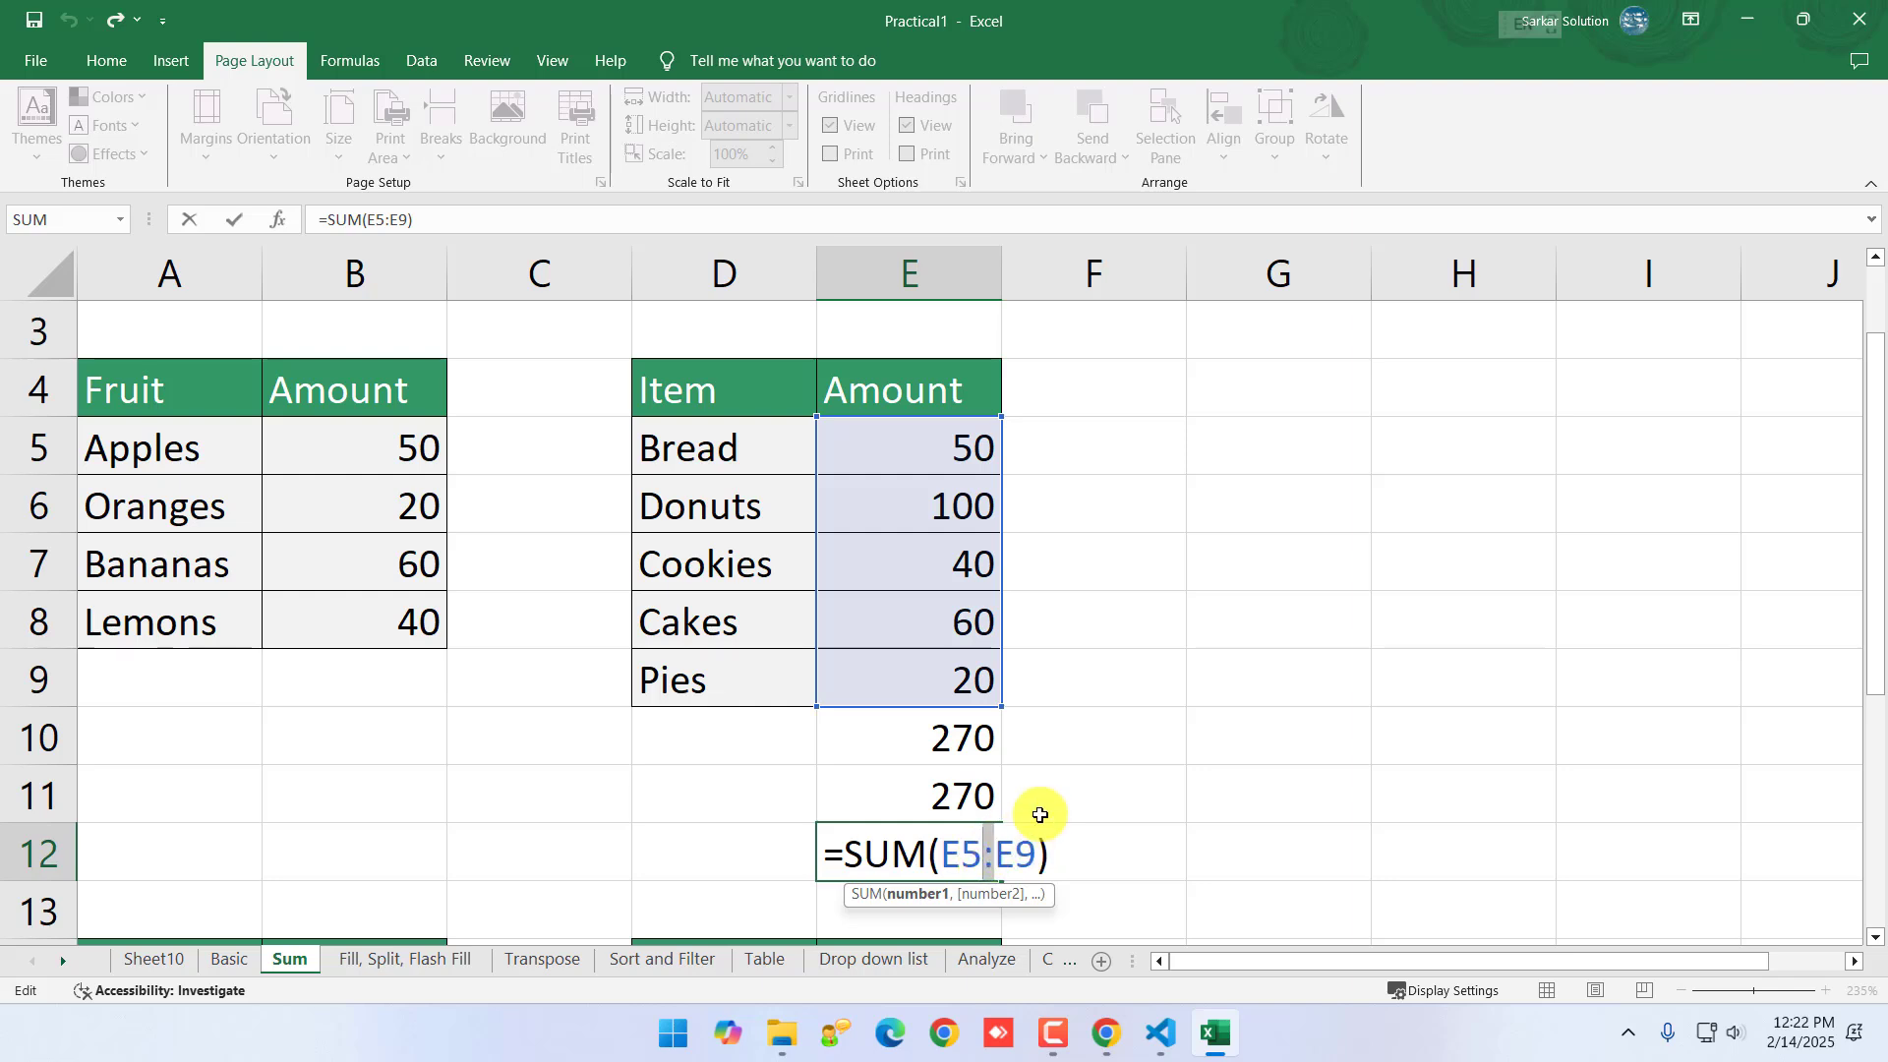
{"action": "key", "text": "Return"}
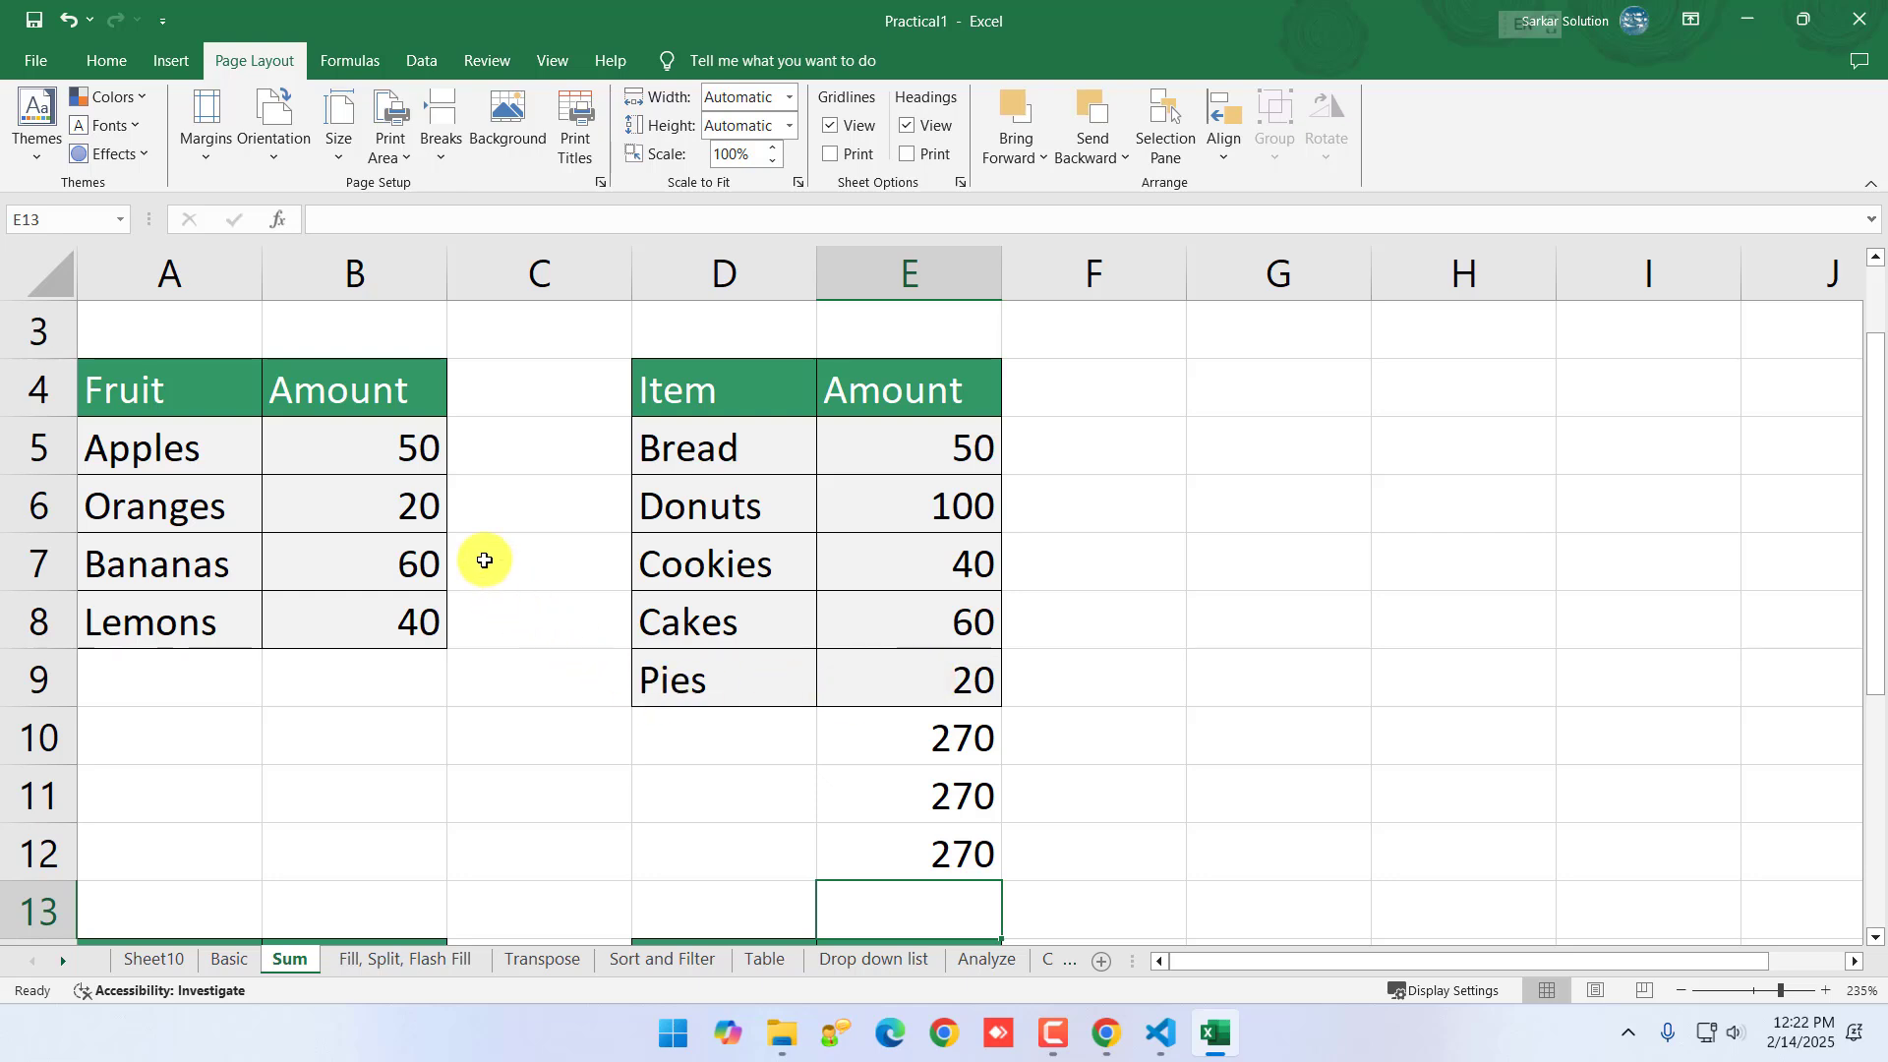
- Enter the formula =average(b5:b8) in cell B9 to average the fruit amounts
{"action": "left_click_drag", "start_coordinate": [409, 450], "coordinate": [393, 605]}
{"action": "left_click", "coordinate": [393, 605]}
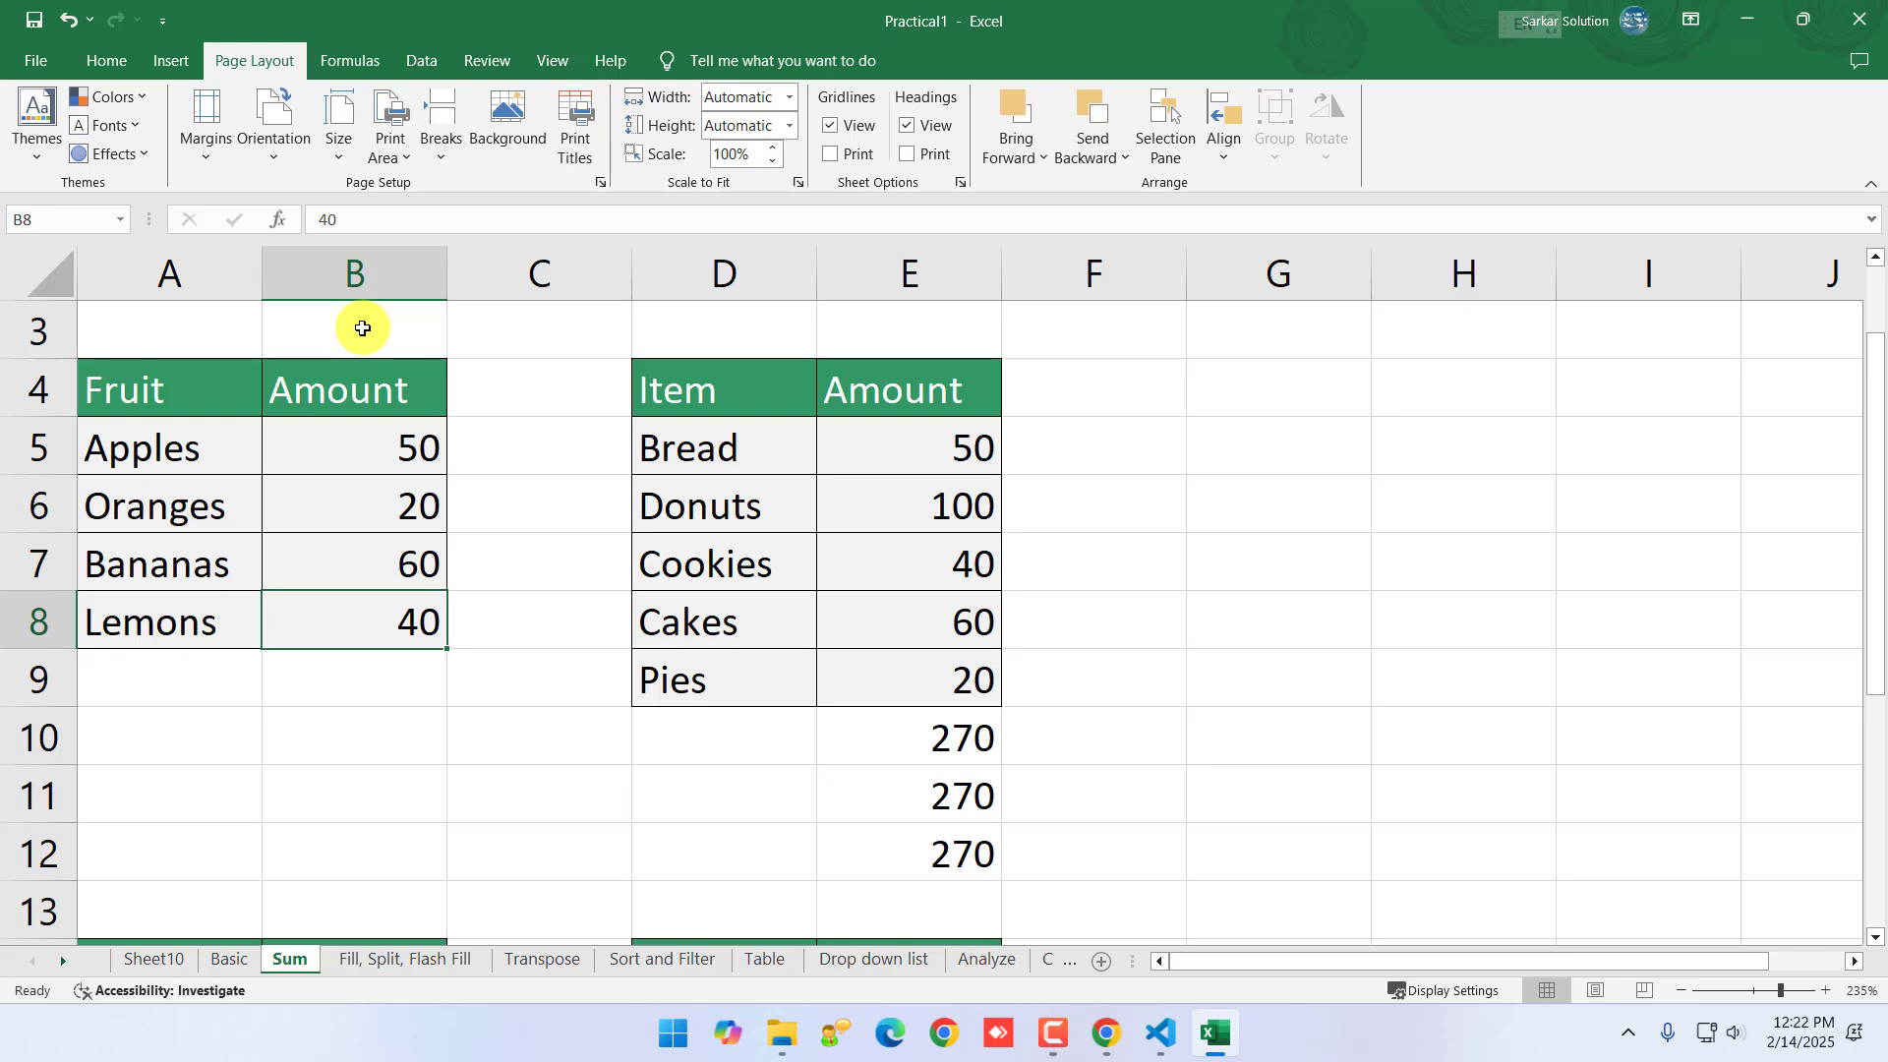
{"action": "left_click", "coordinate": [389, 666]}
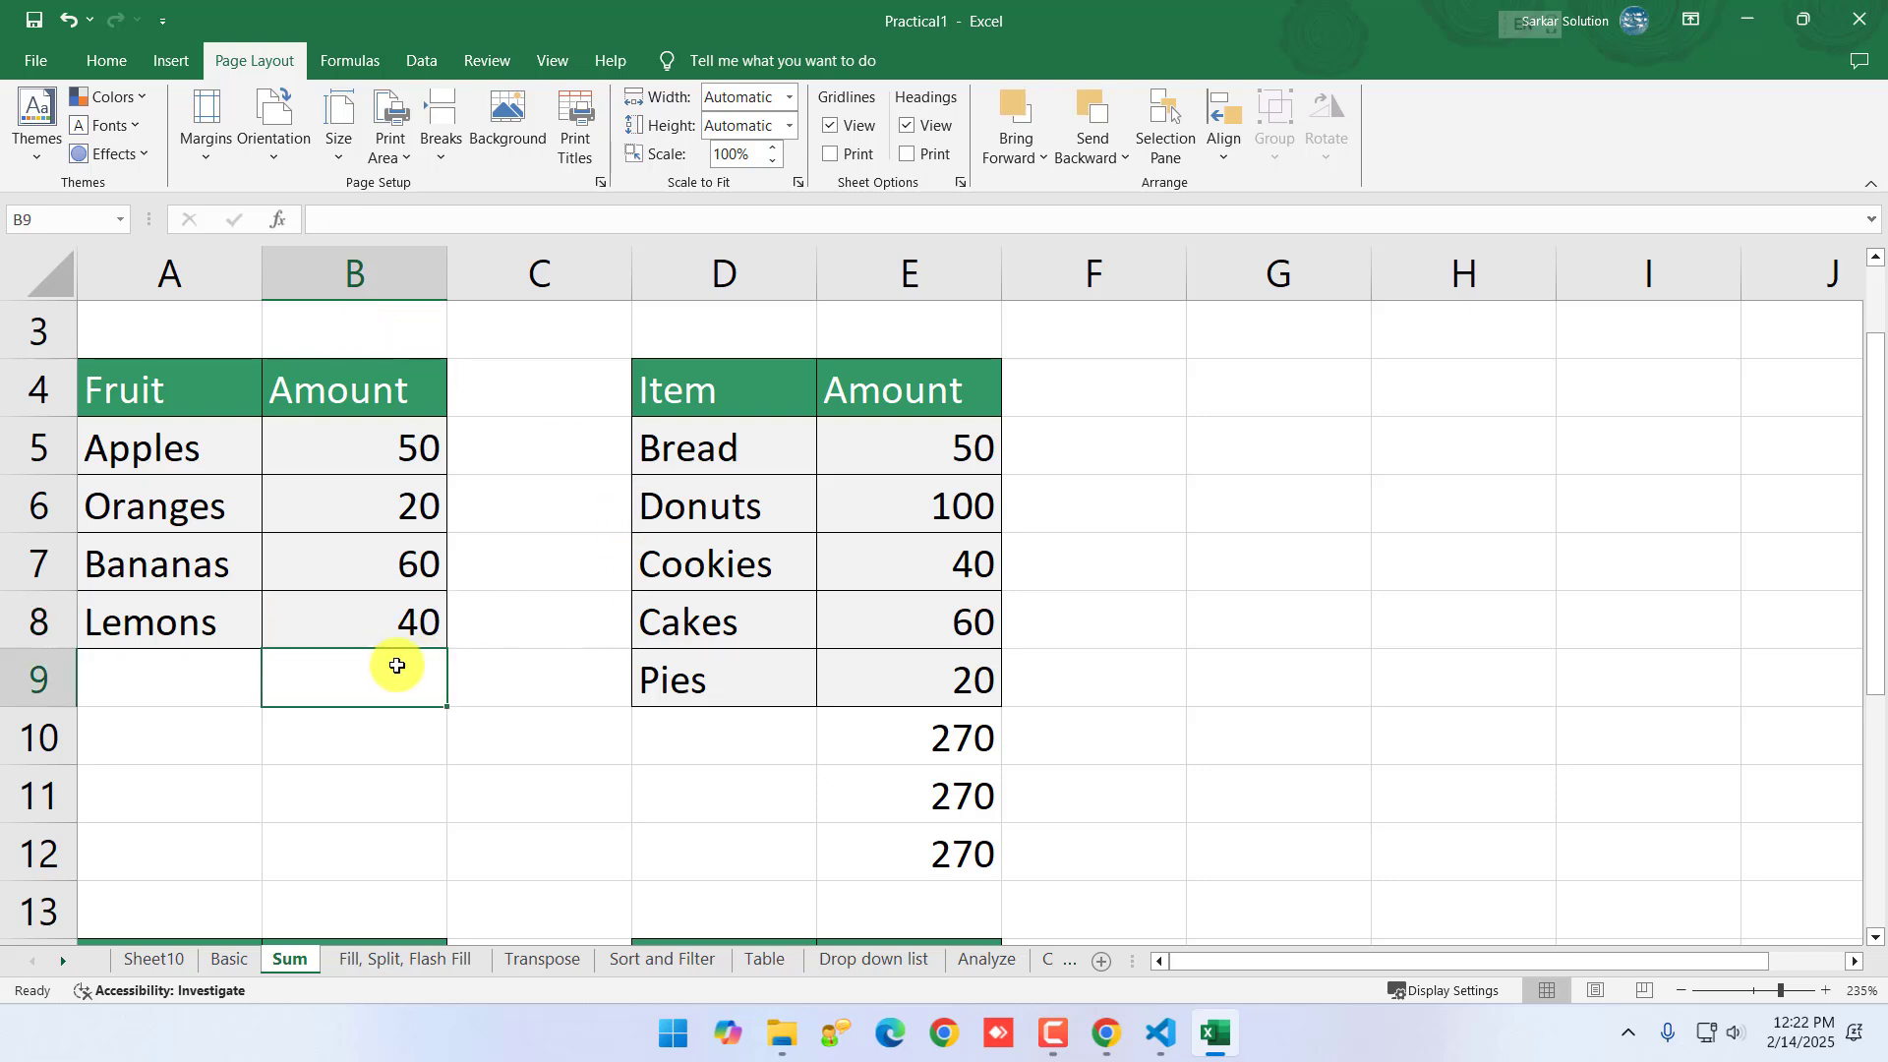
{"action": "type", "text": "="}
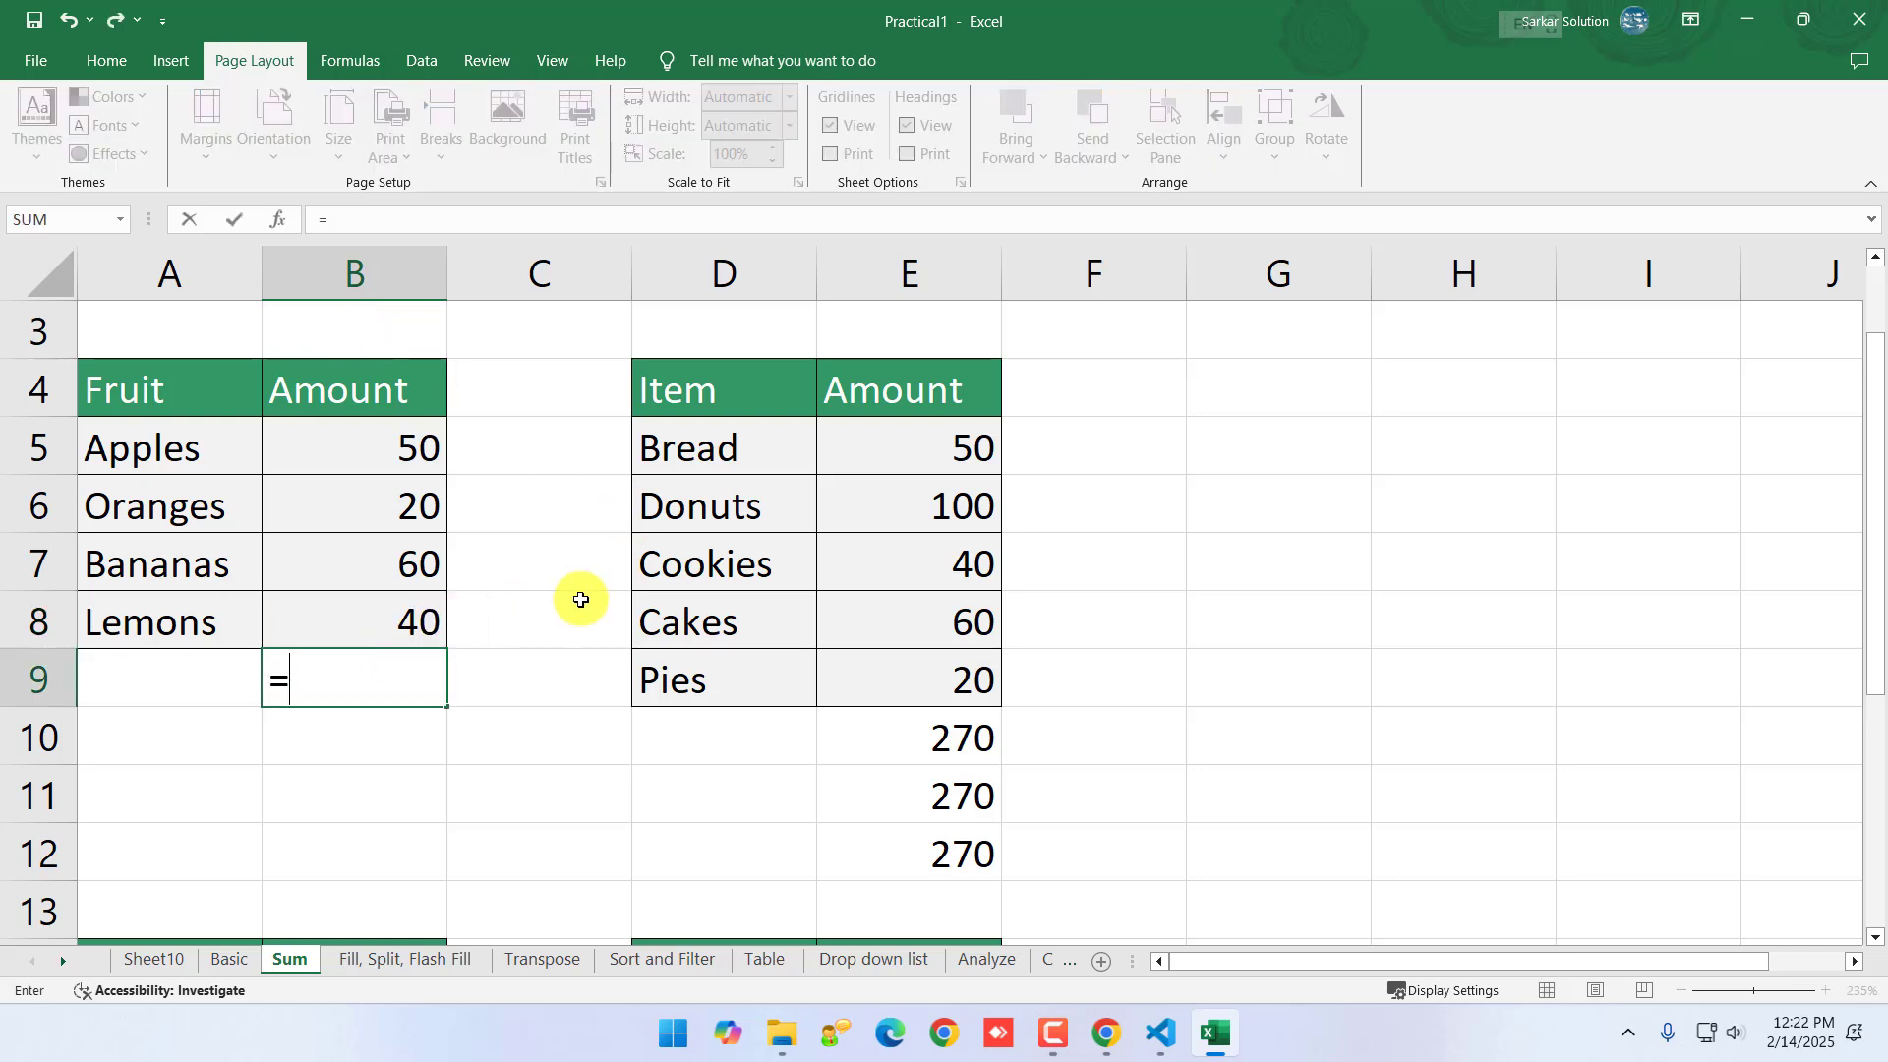
{"action": "type", "text": "average"}
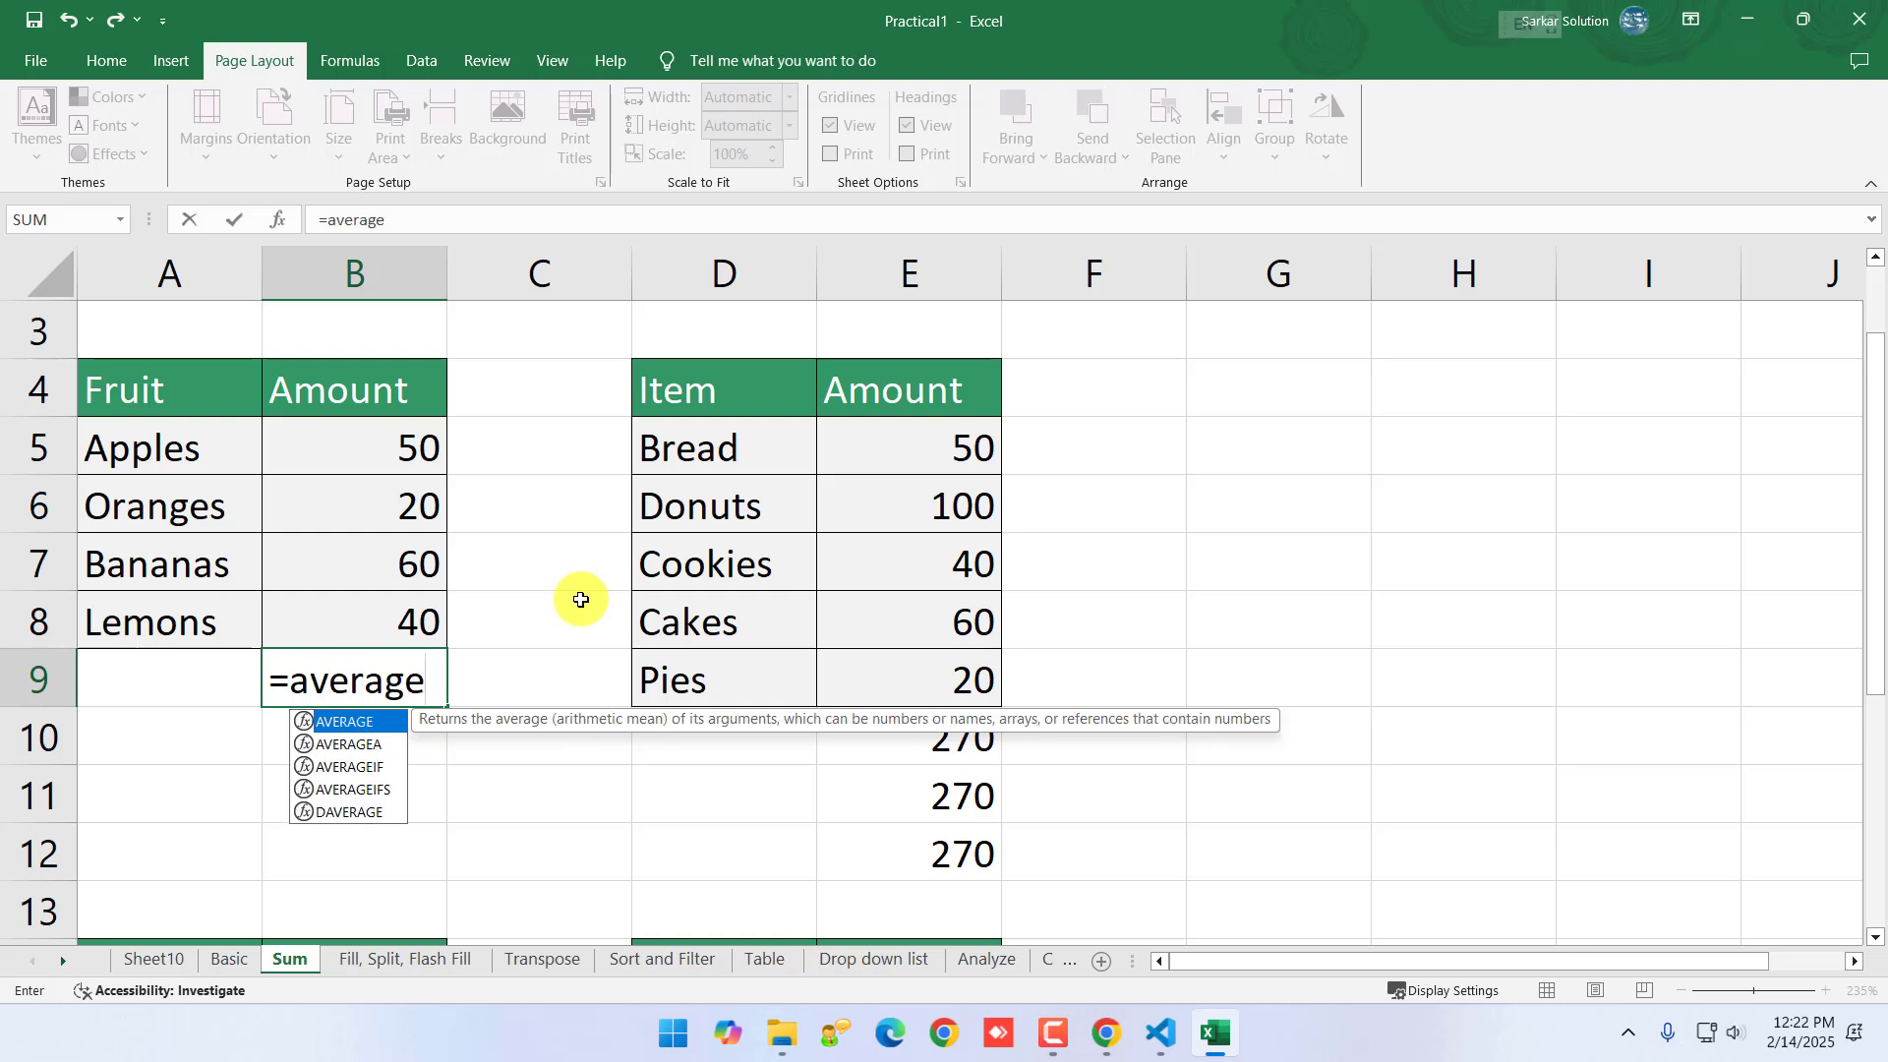
{"action": "type", "text": "("}
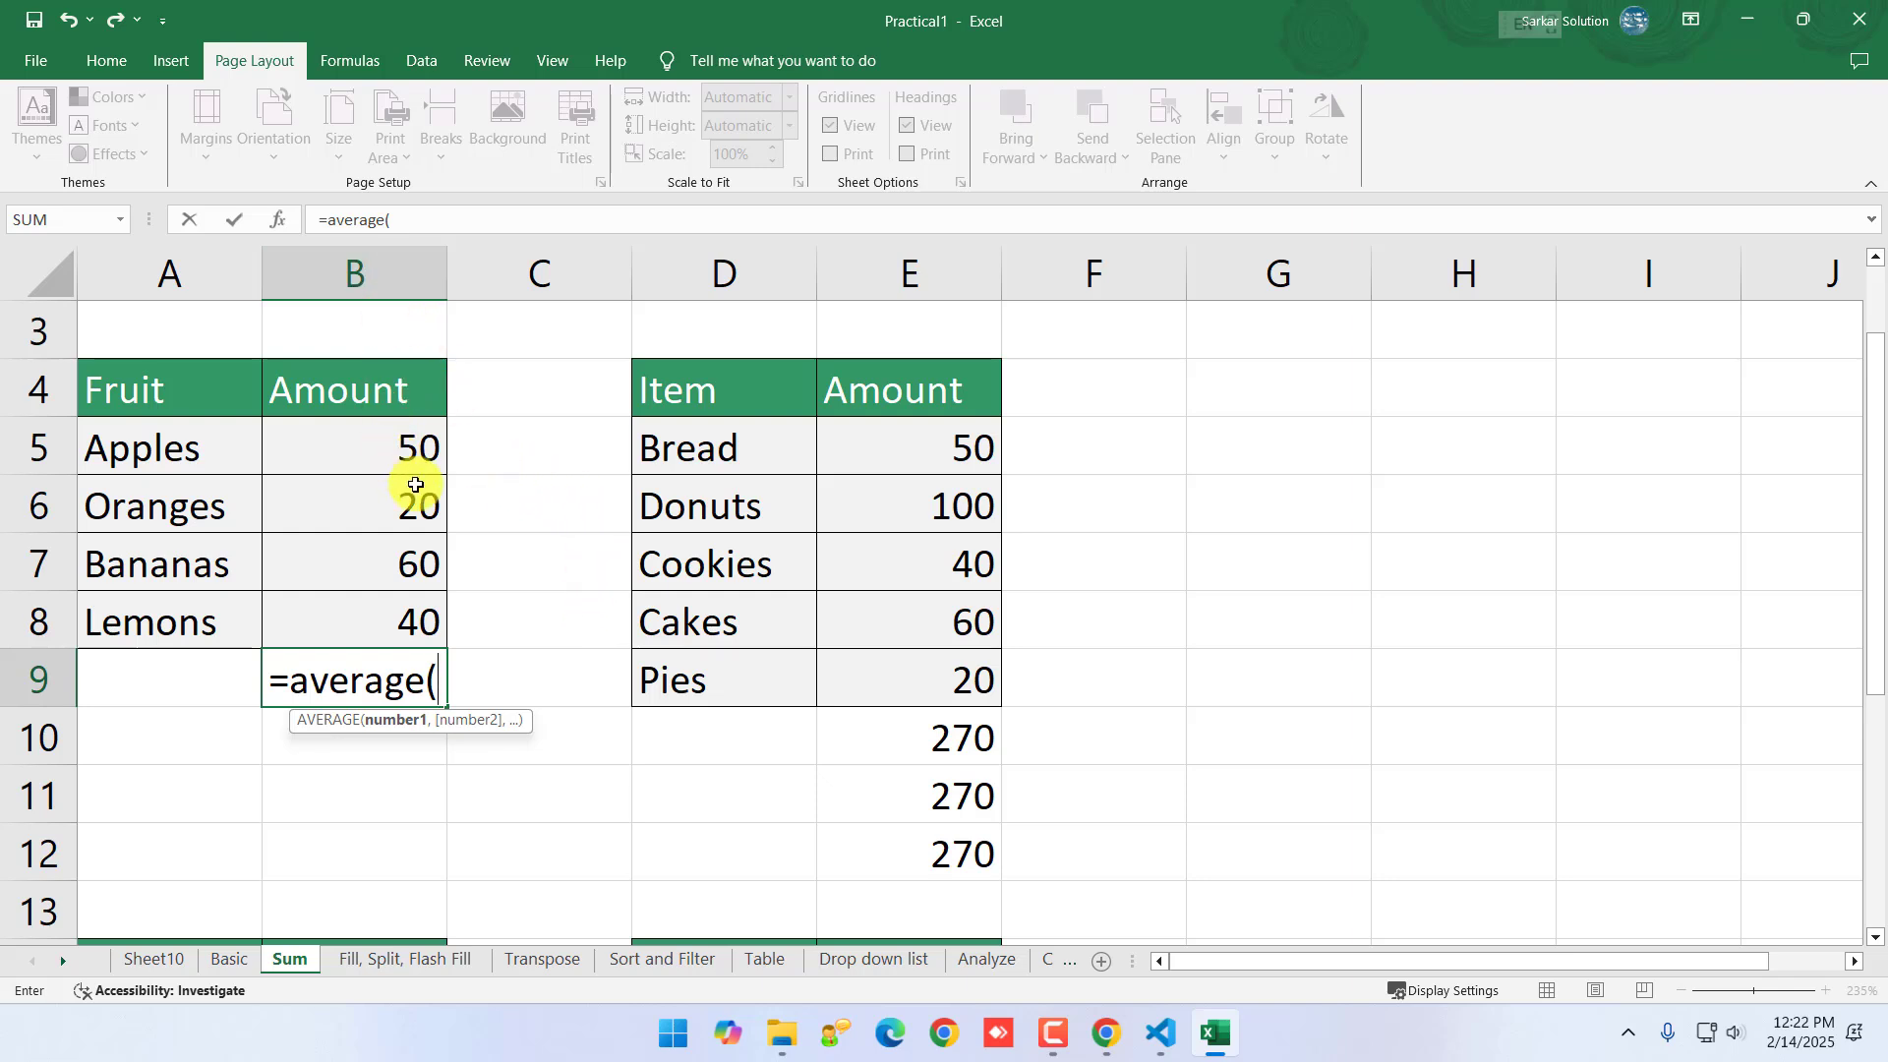
{"action": "type", "text": "b5"}
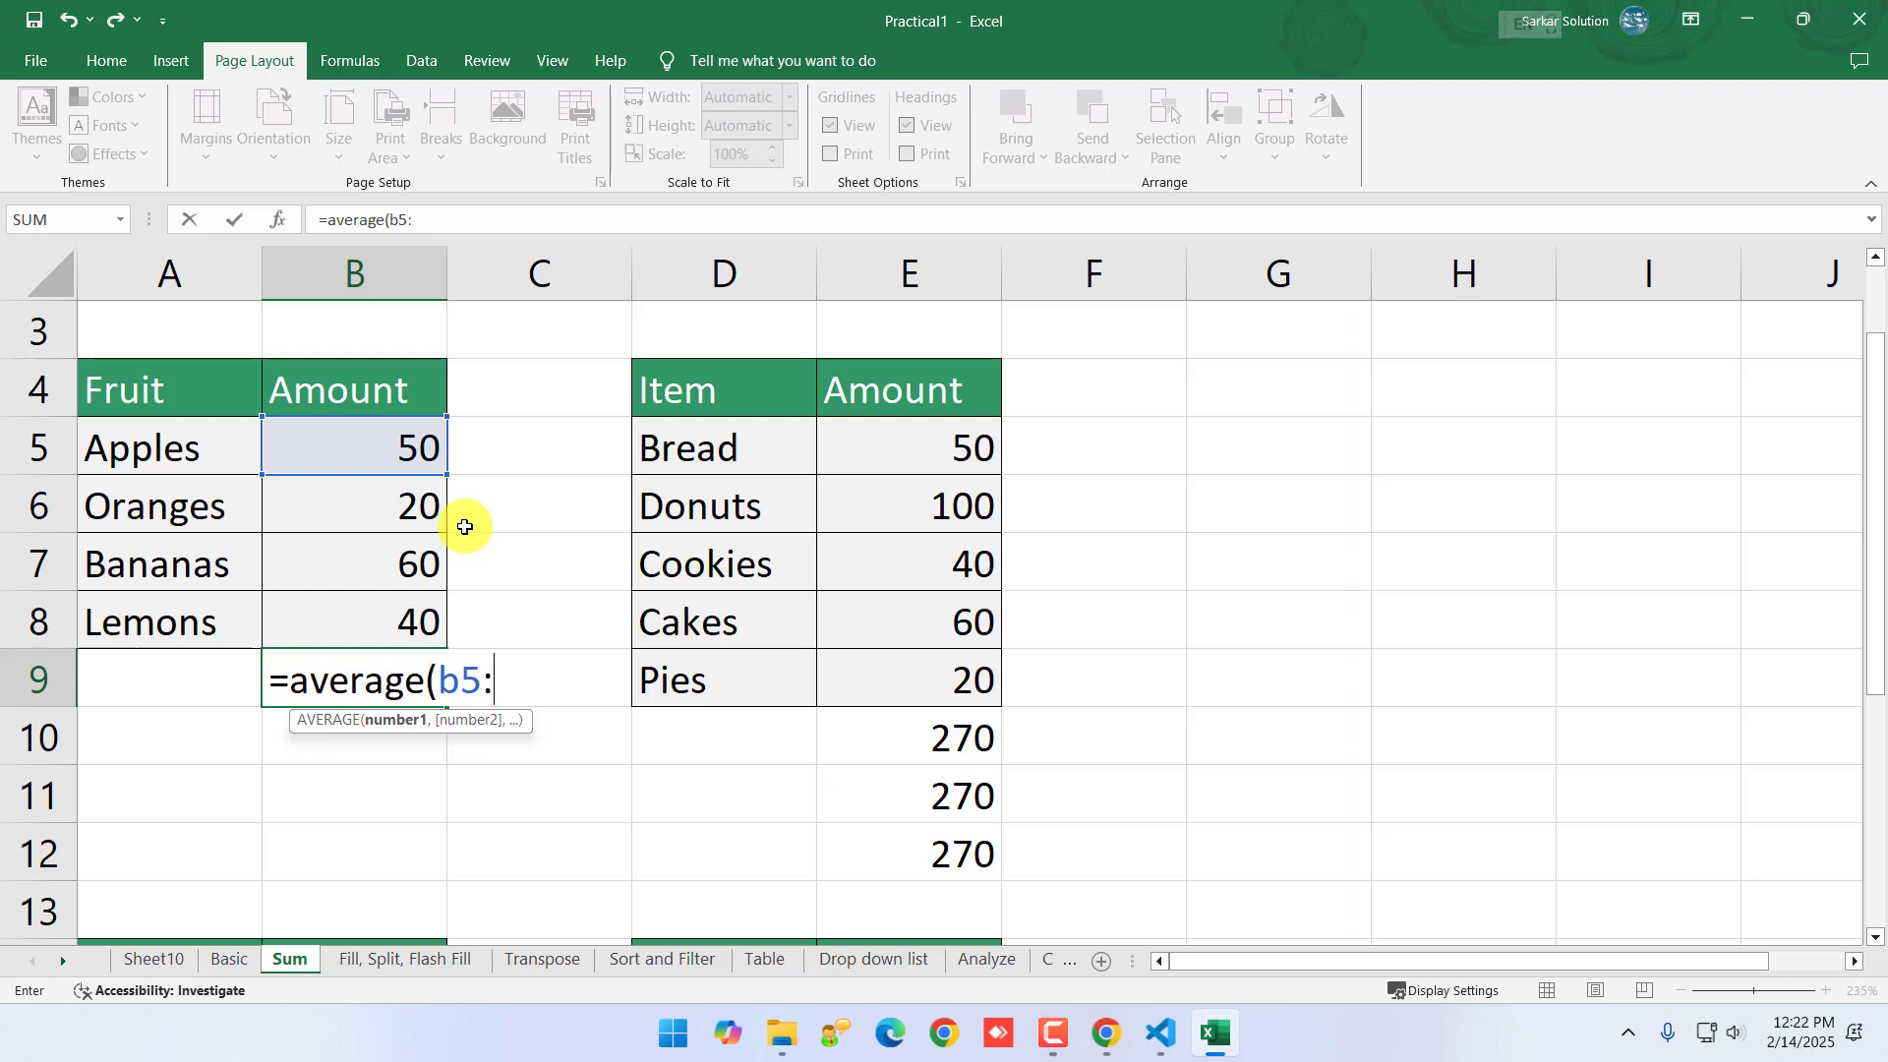
{"action": "type", "text": ":b8"}
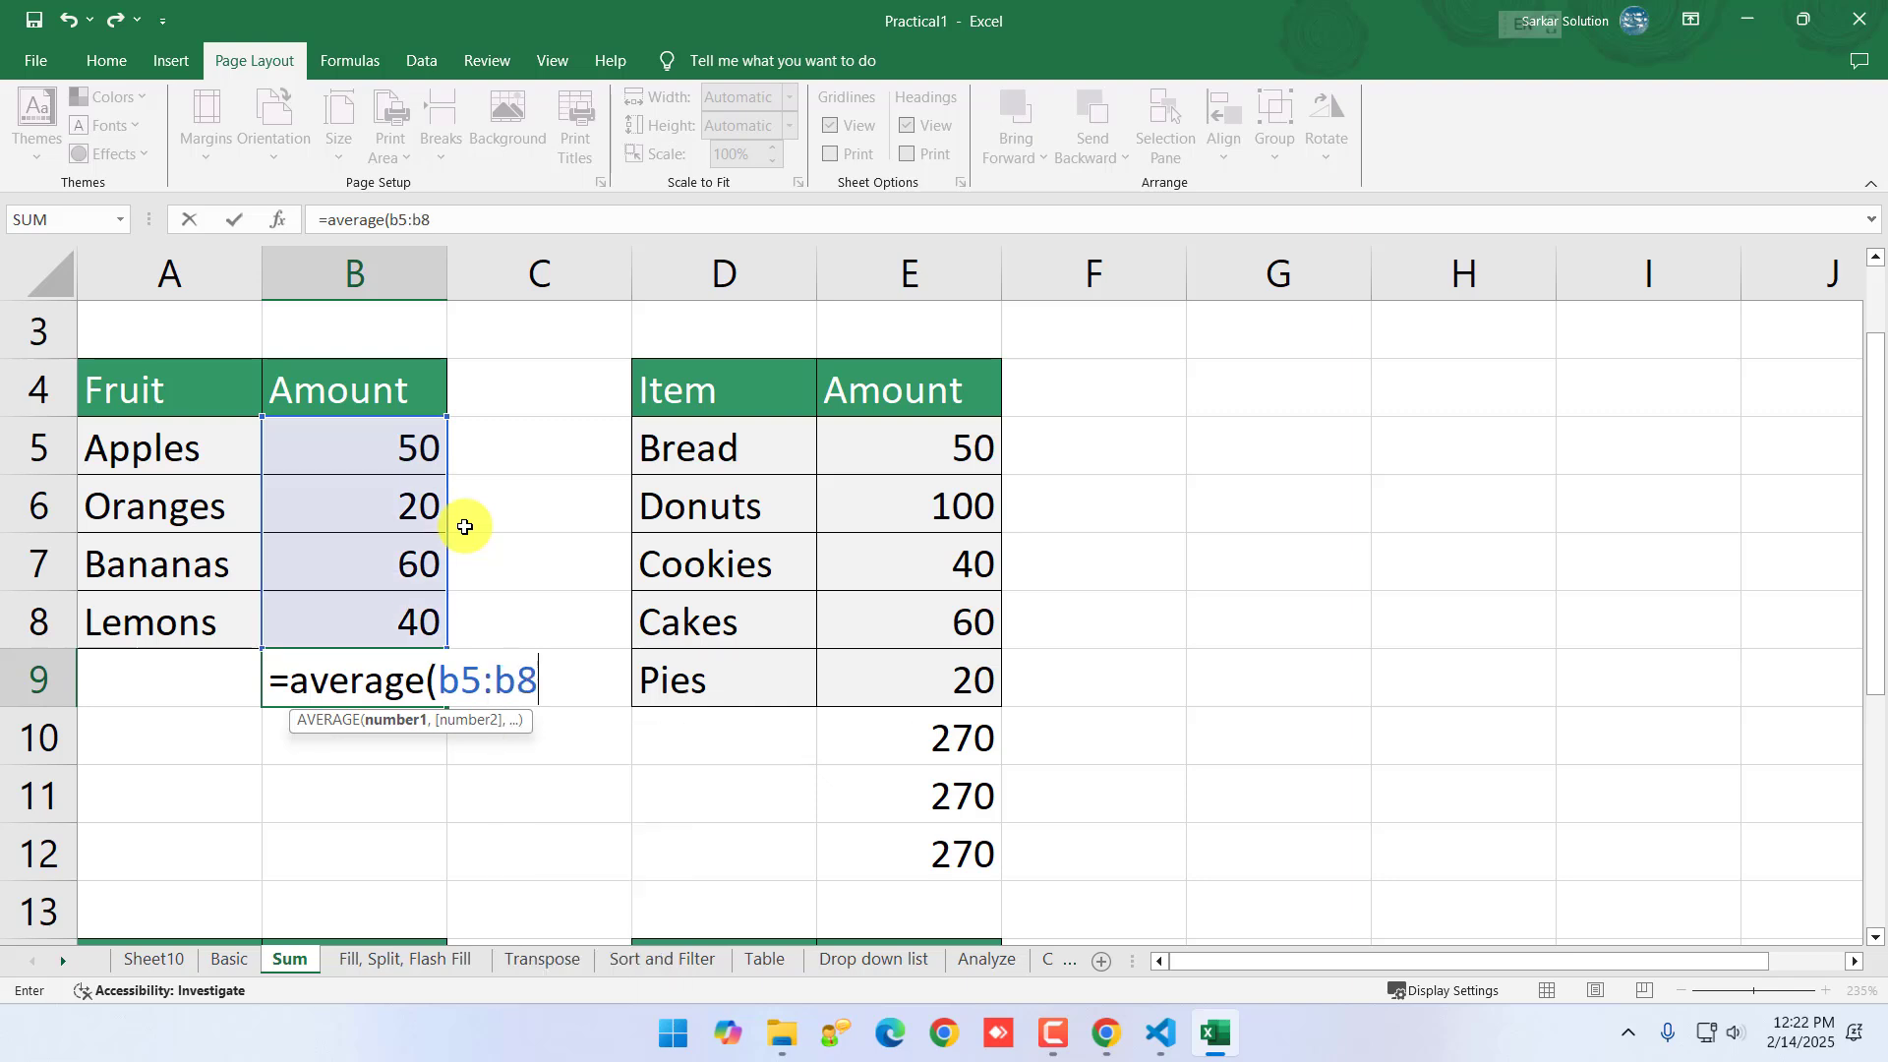
{"action": "type", "text": ")"}
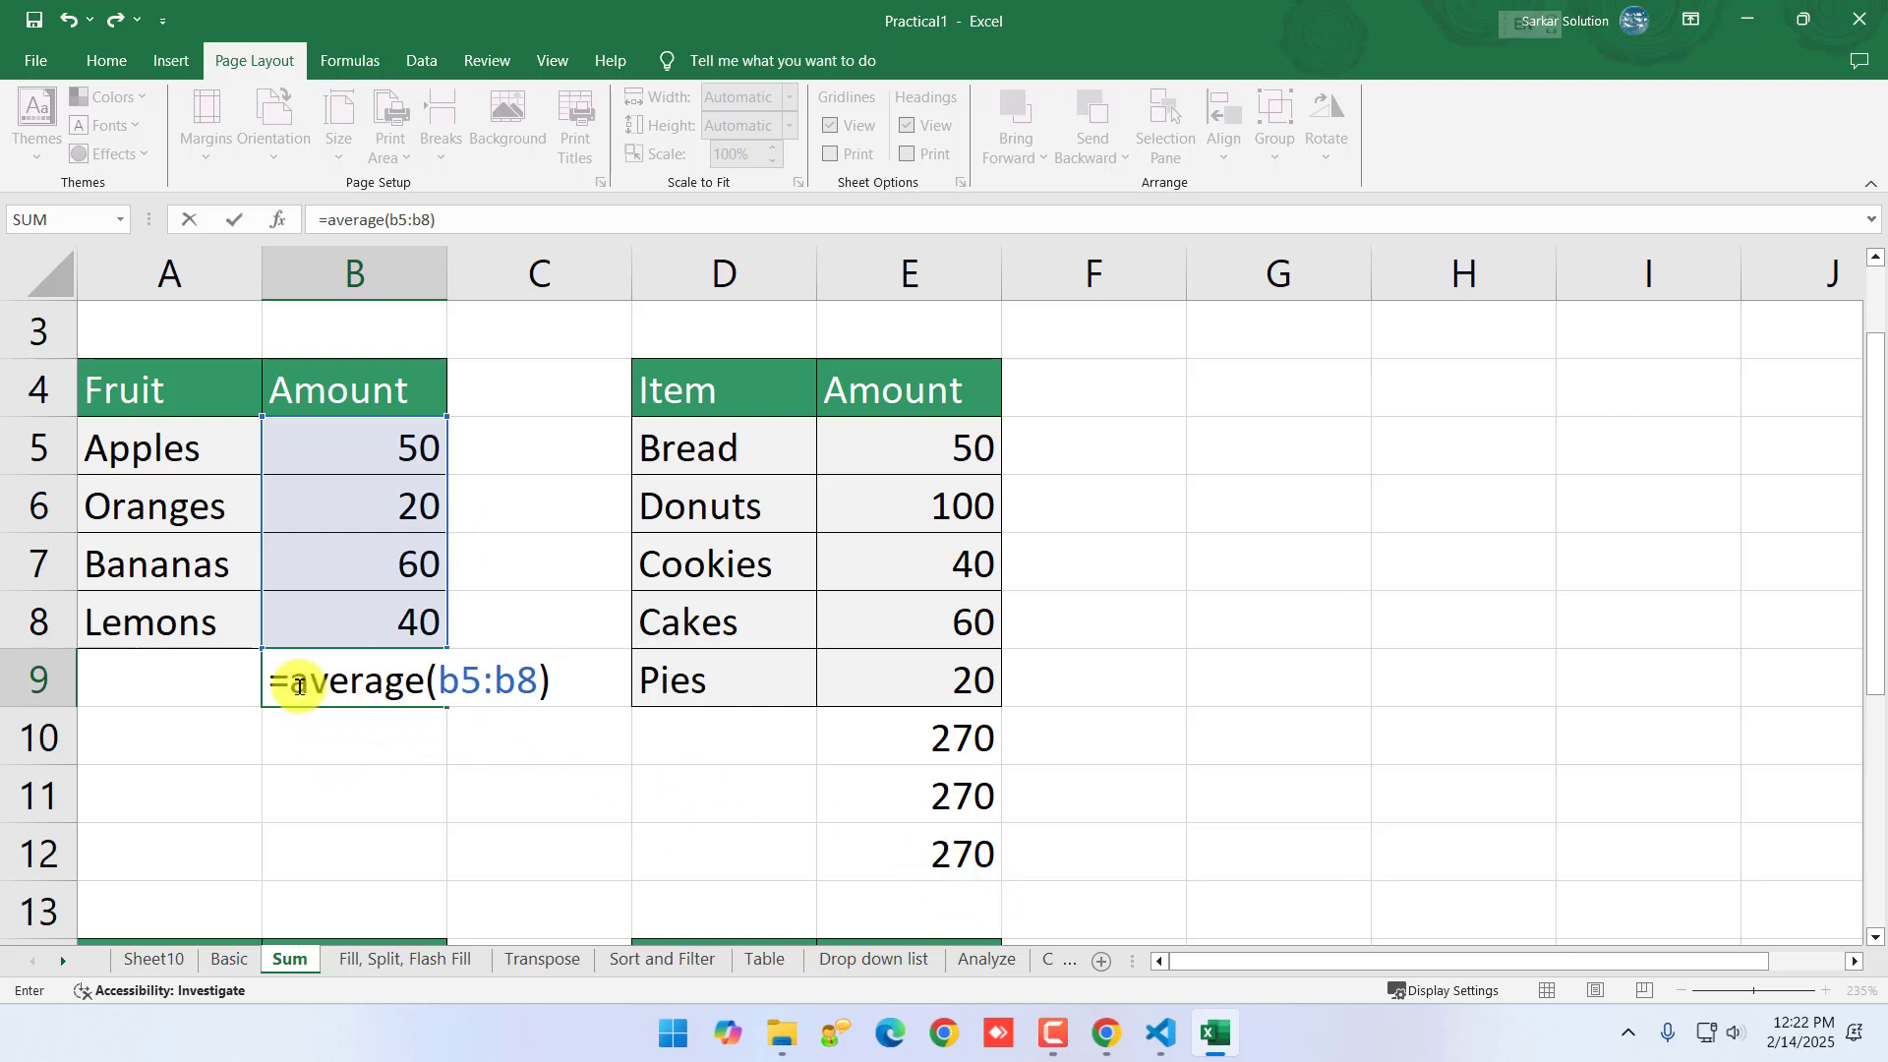
{"action": "left_click_drag", "start_coordinate": [288, 680], "coordinate": [418, 699]}
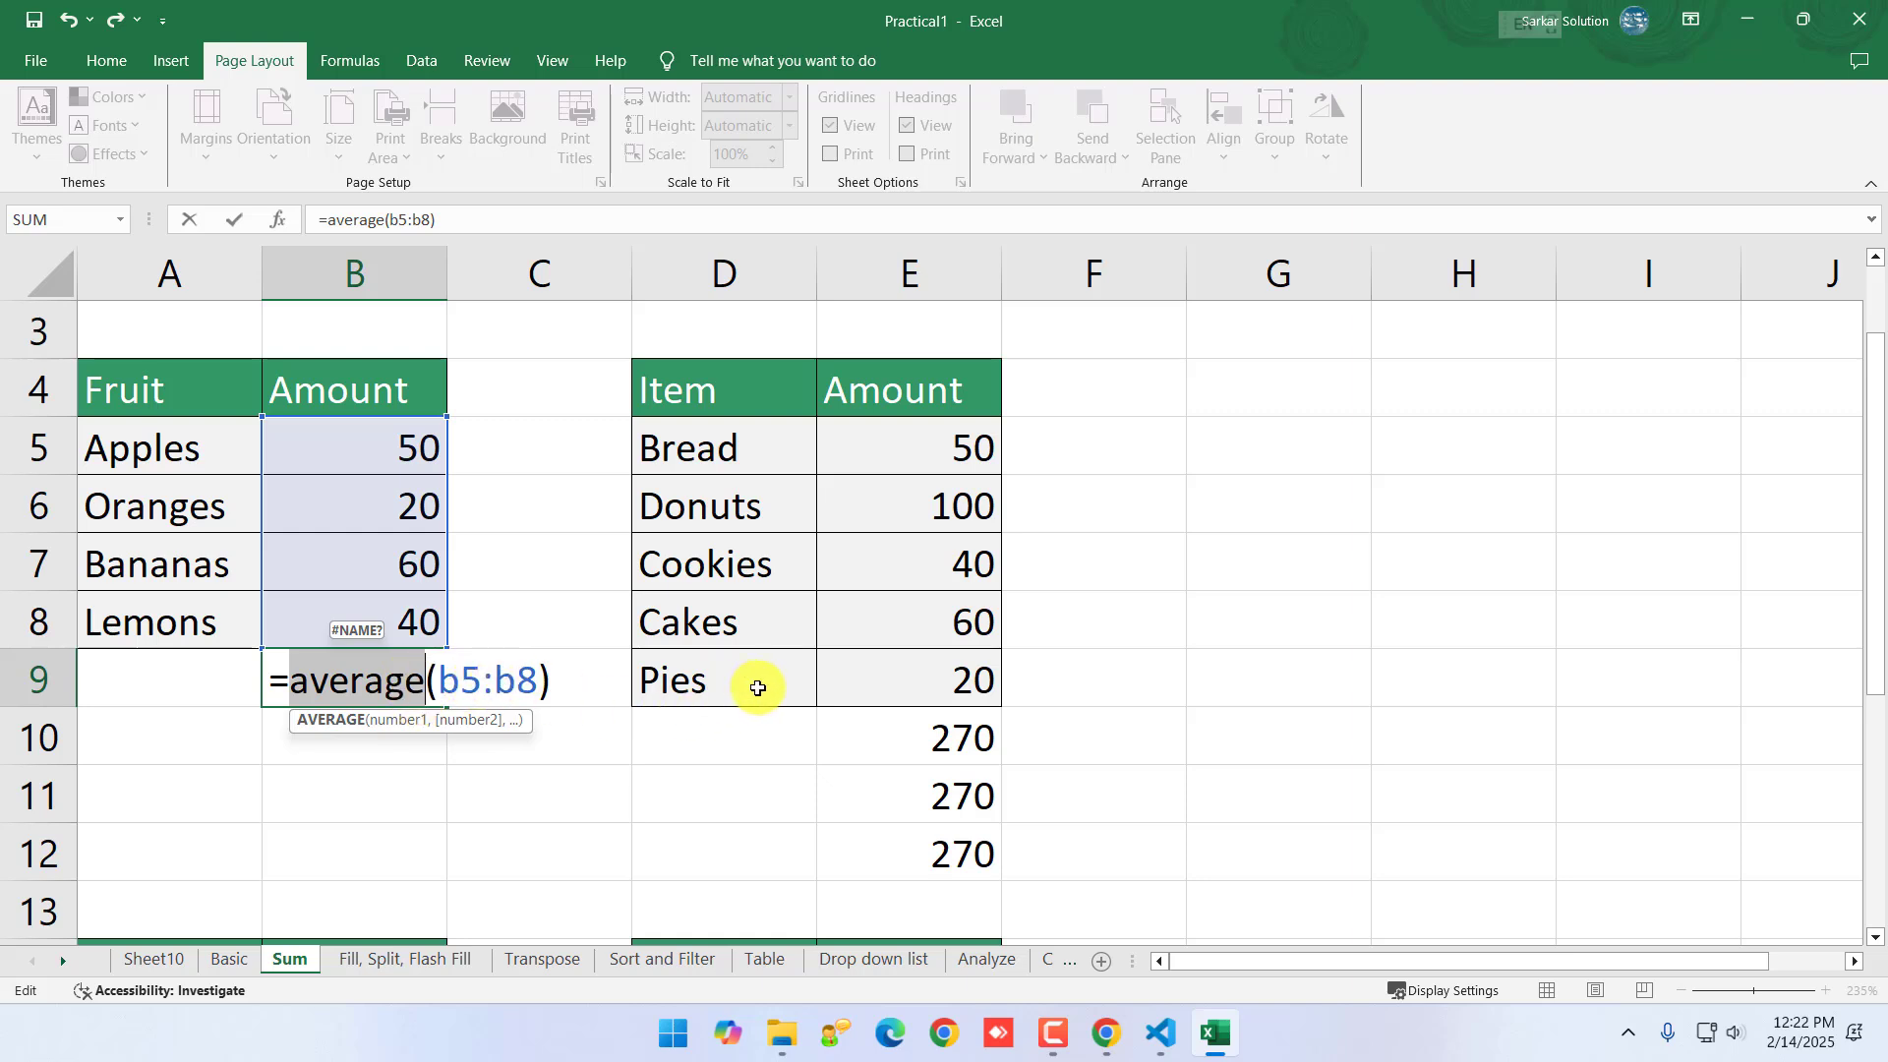
{"action": "key", "text": "Return"}
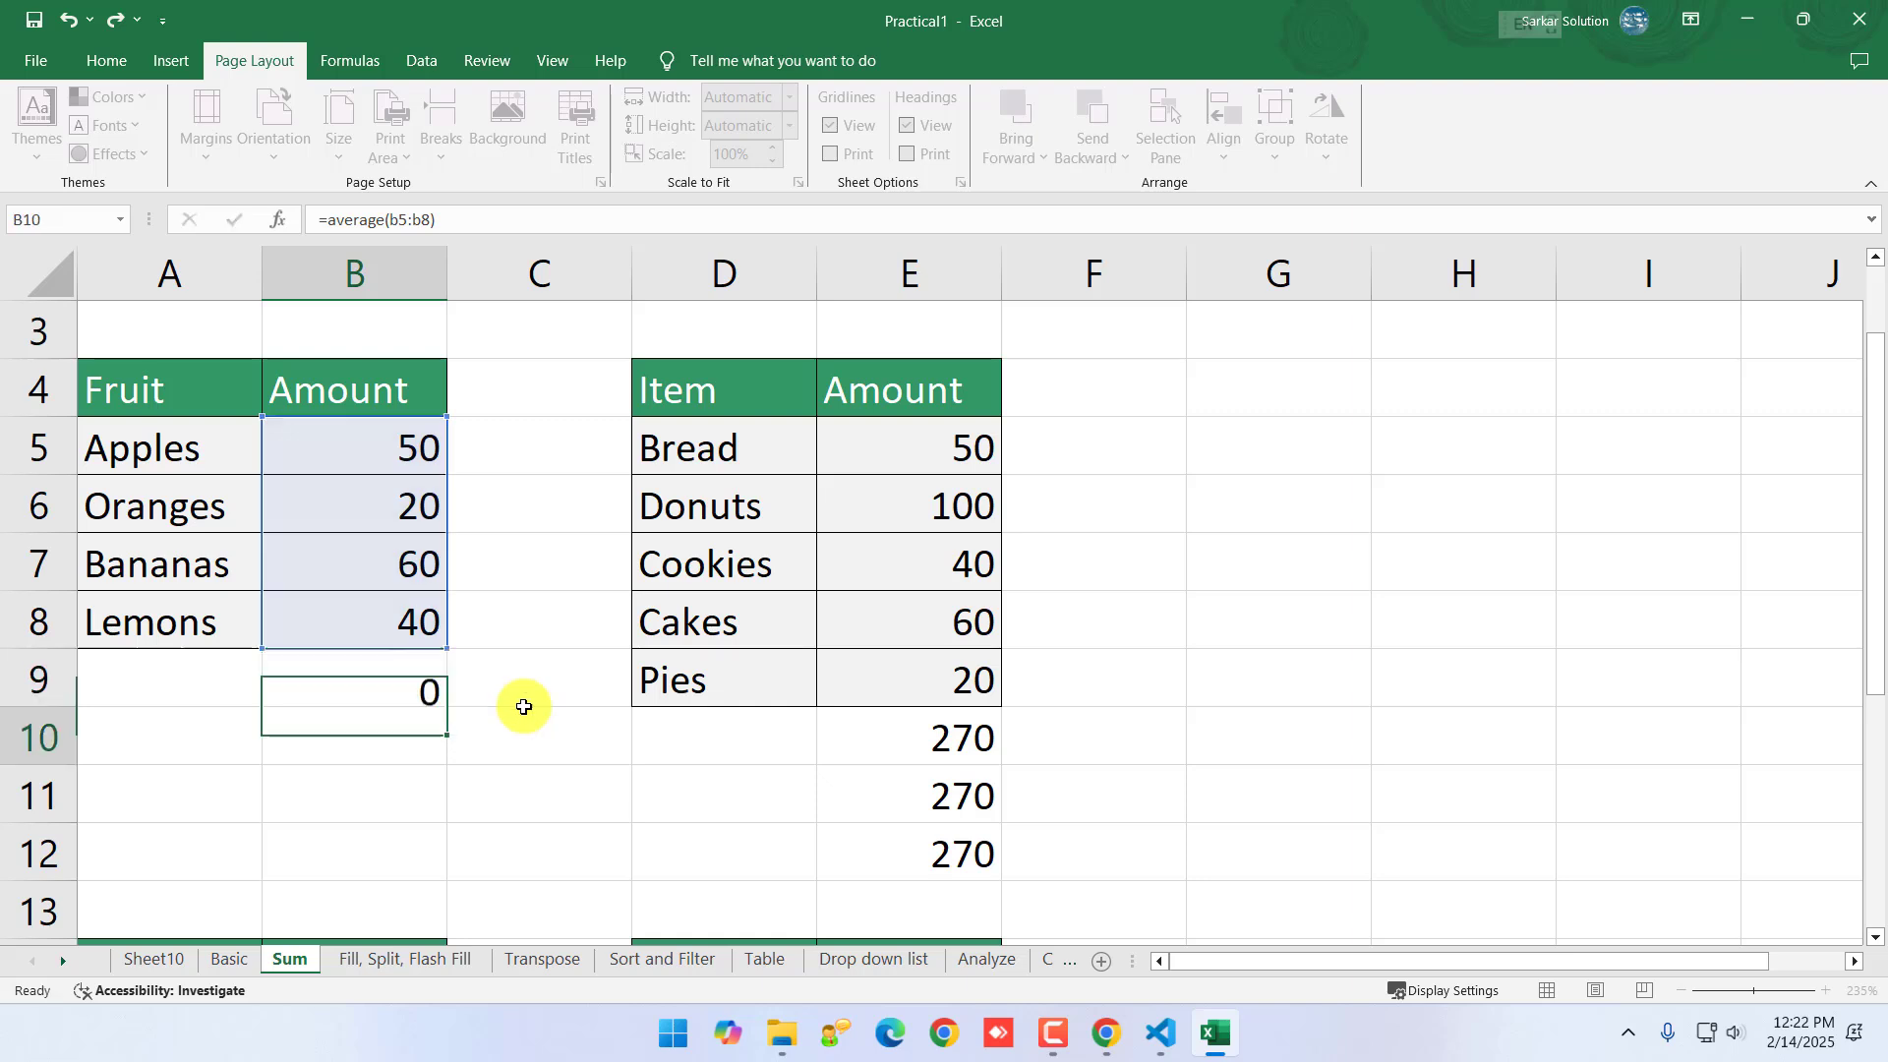
{"action": "left_click", "coordinate": [409, 676]}
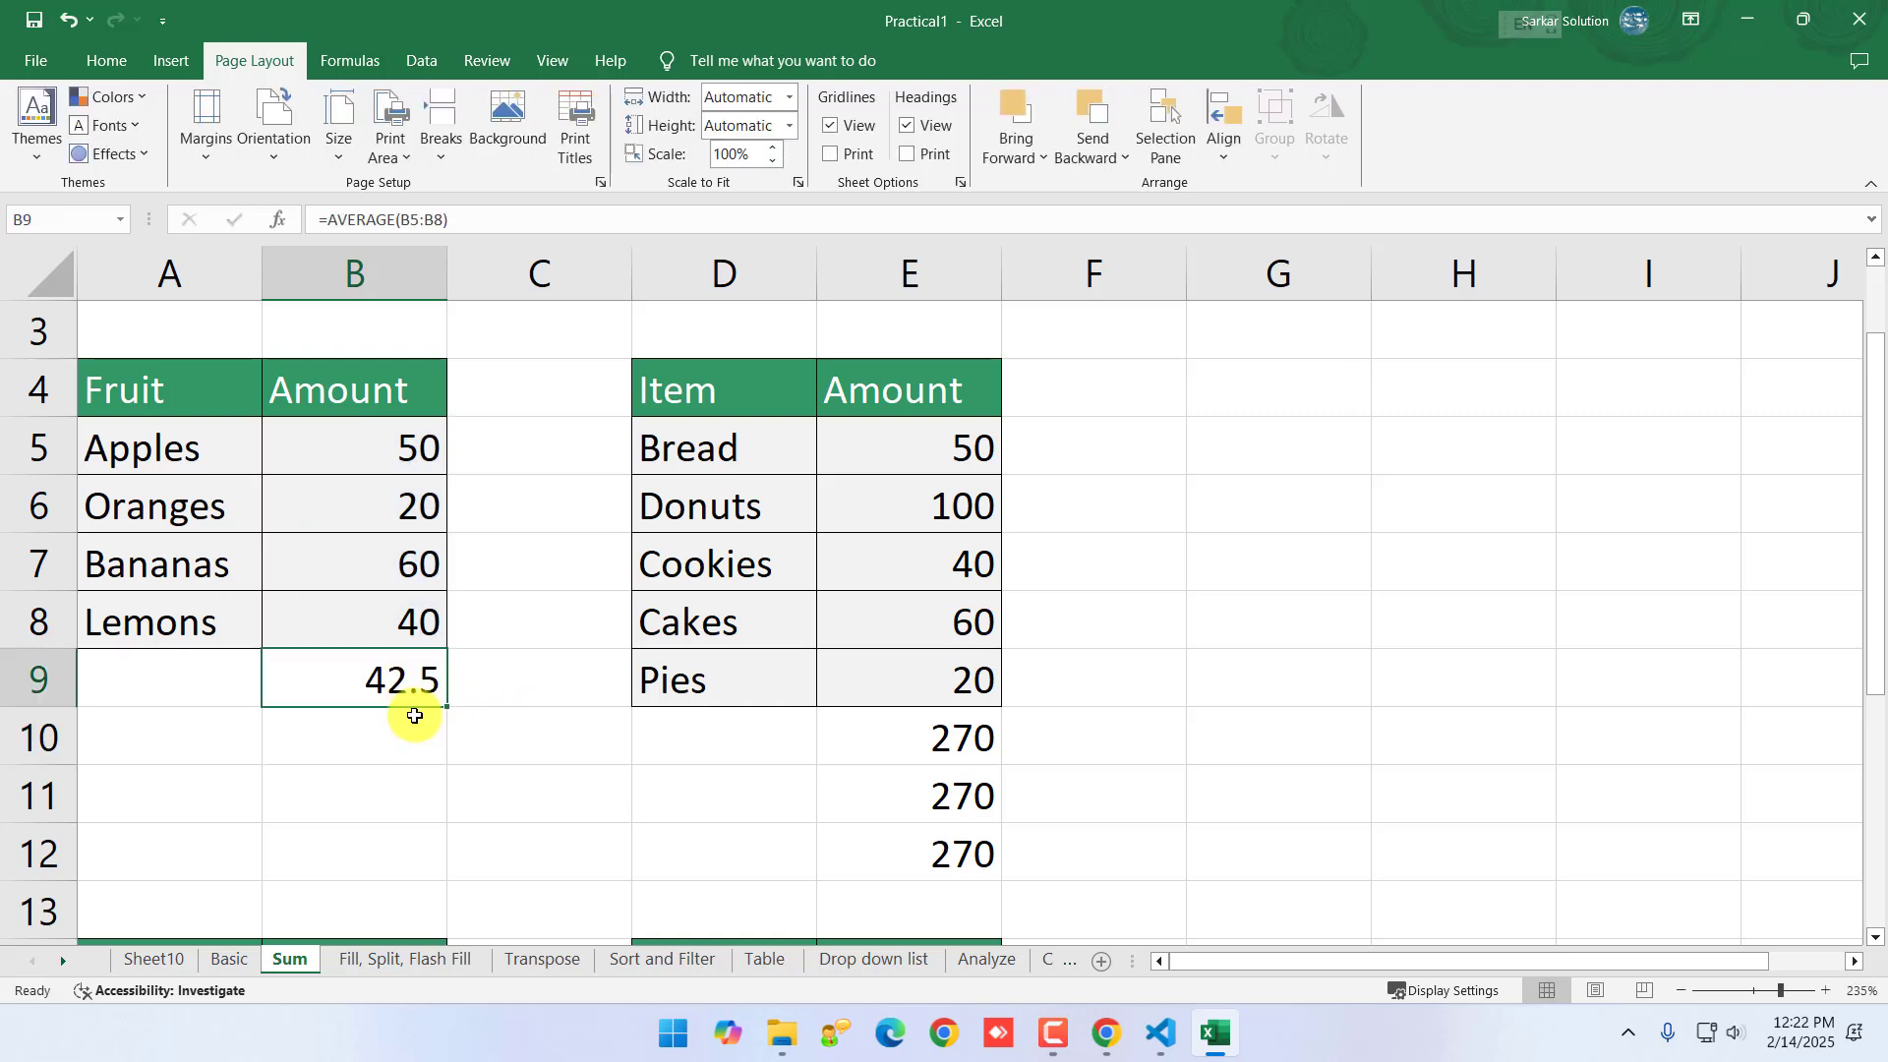
- Set the Oranges amount in cell B6 to 65 to test the average formula
{"action": "left_click", "coordinate": [400, 513]}
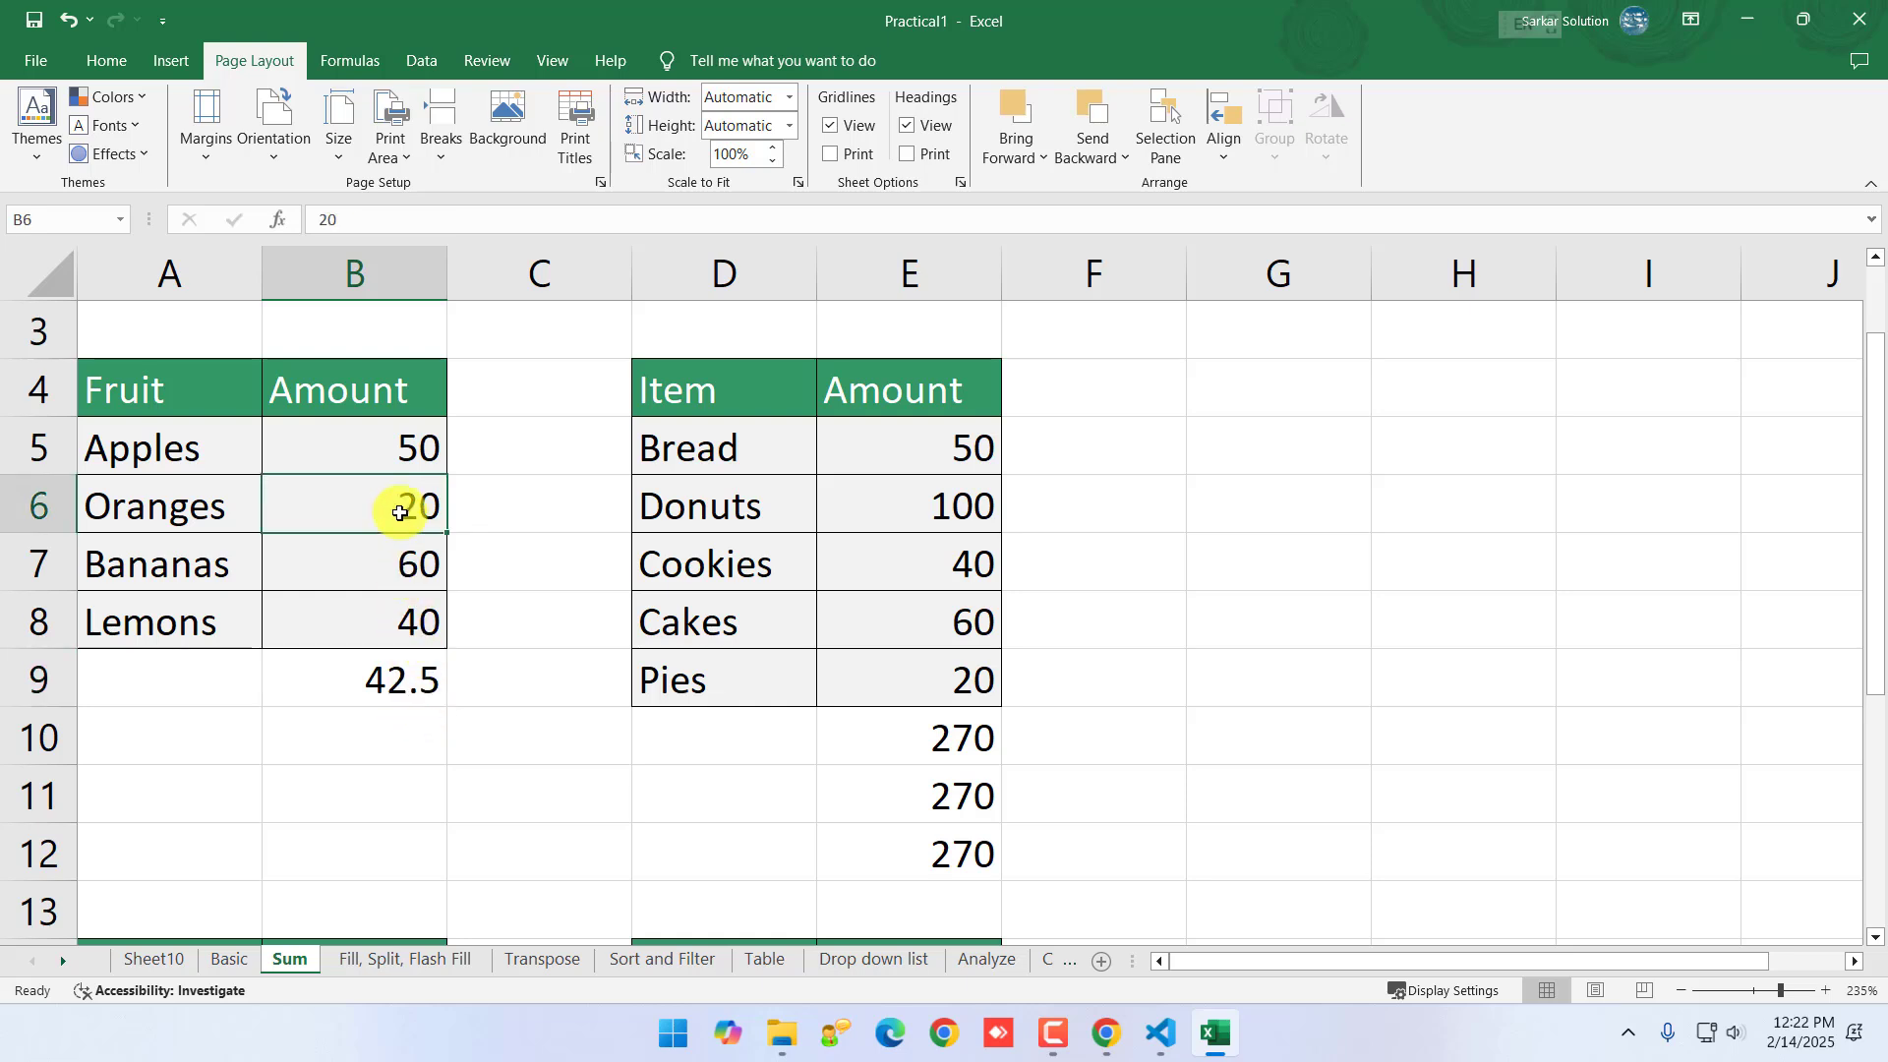
{"action": "type", "text": "65"}
{"action": "key", "text": "Return"}
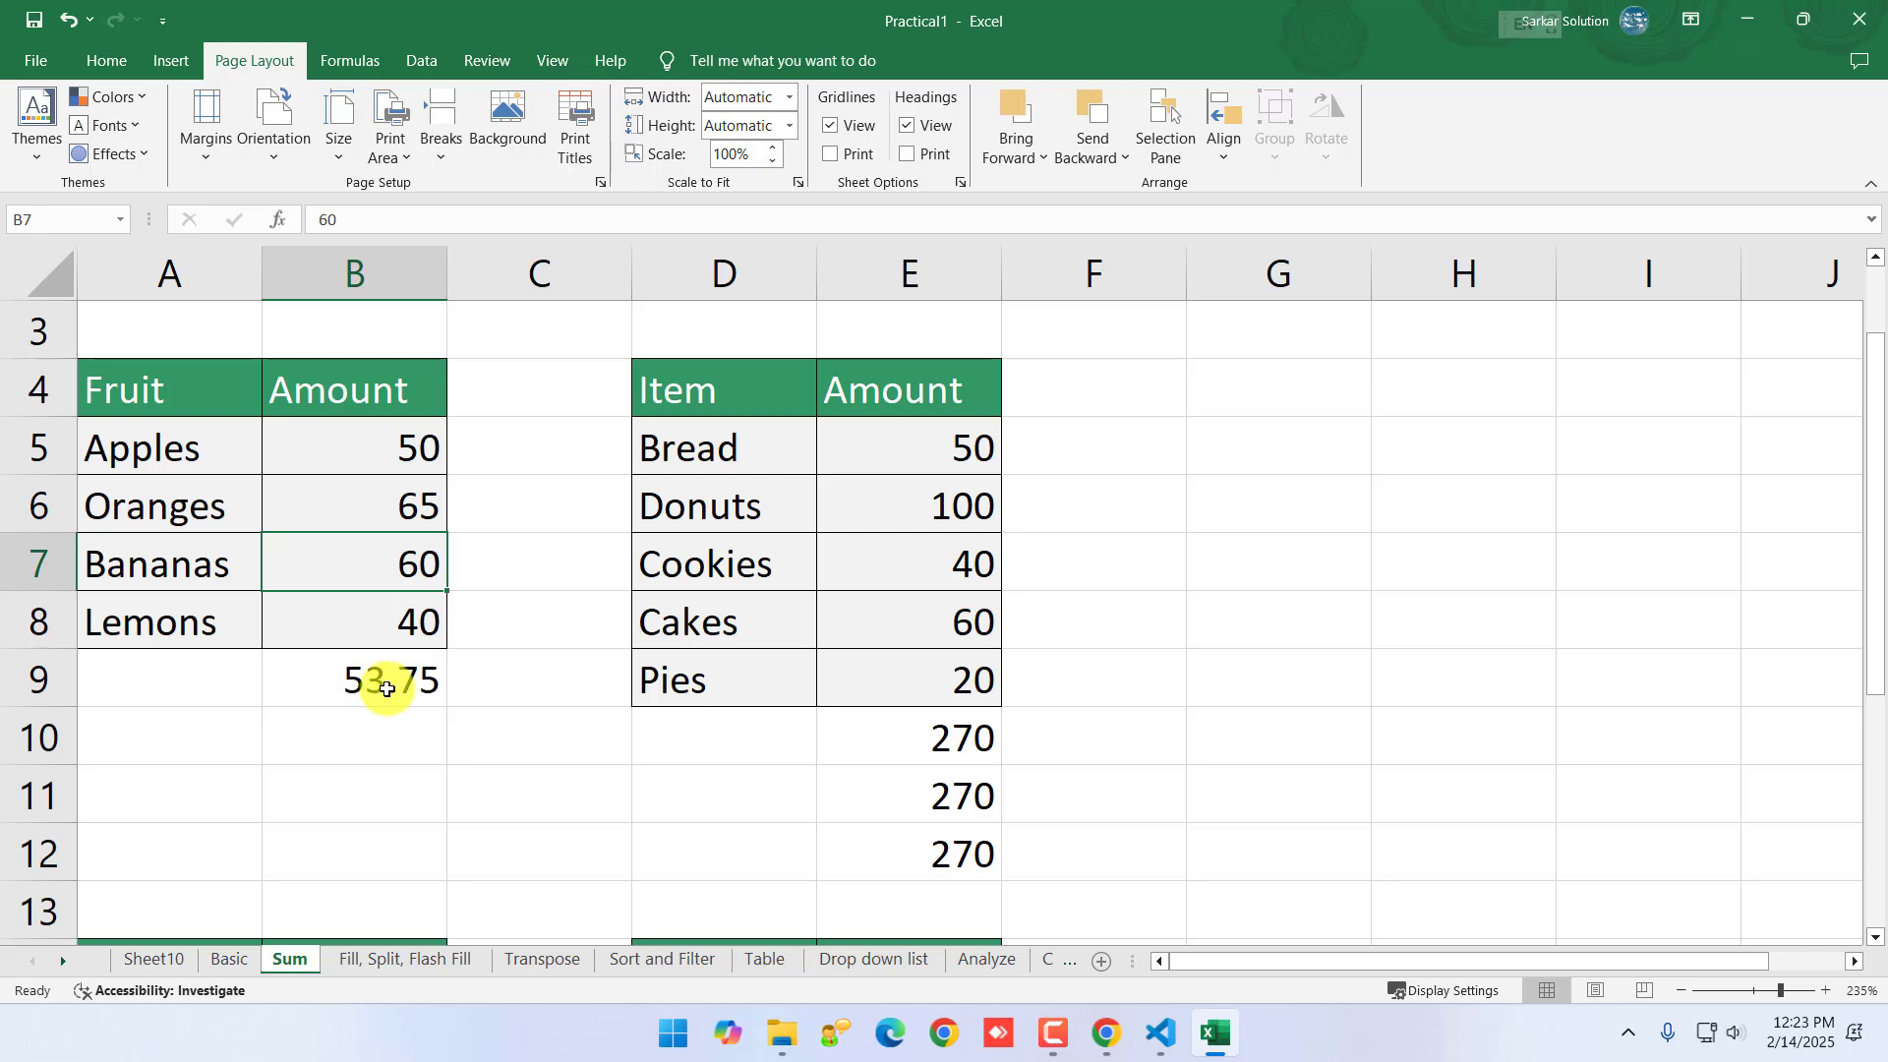
- Set the Oranges amount in cell B6 to 70 to recalculate the fruit average
{"action": "left_click", "coordinate": [413, 497]}
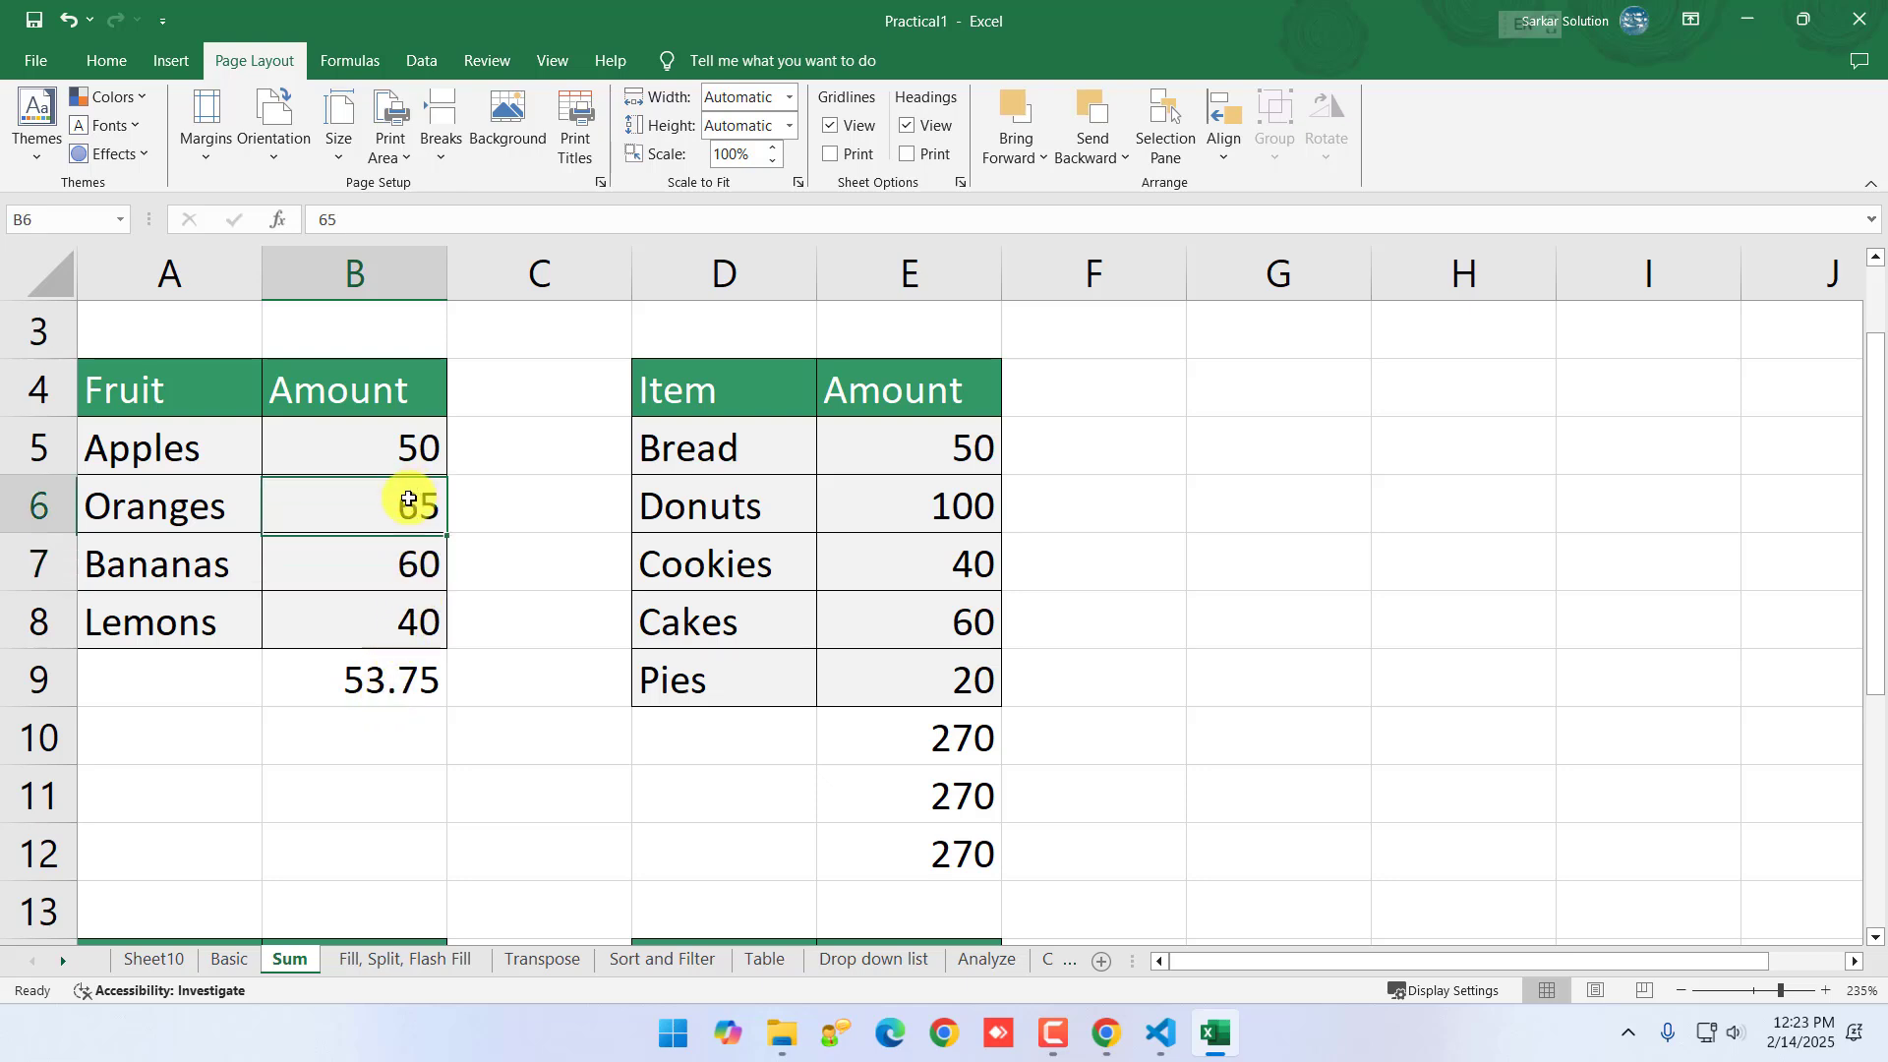
{"action": "type", "text": "7"}
{"action": "key", "text": "Return"}
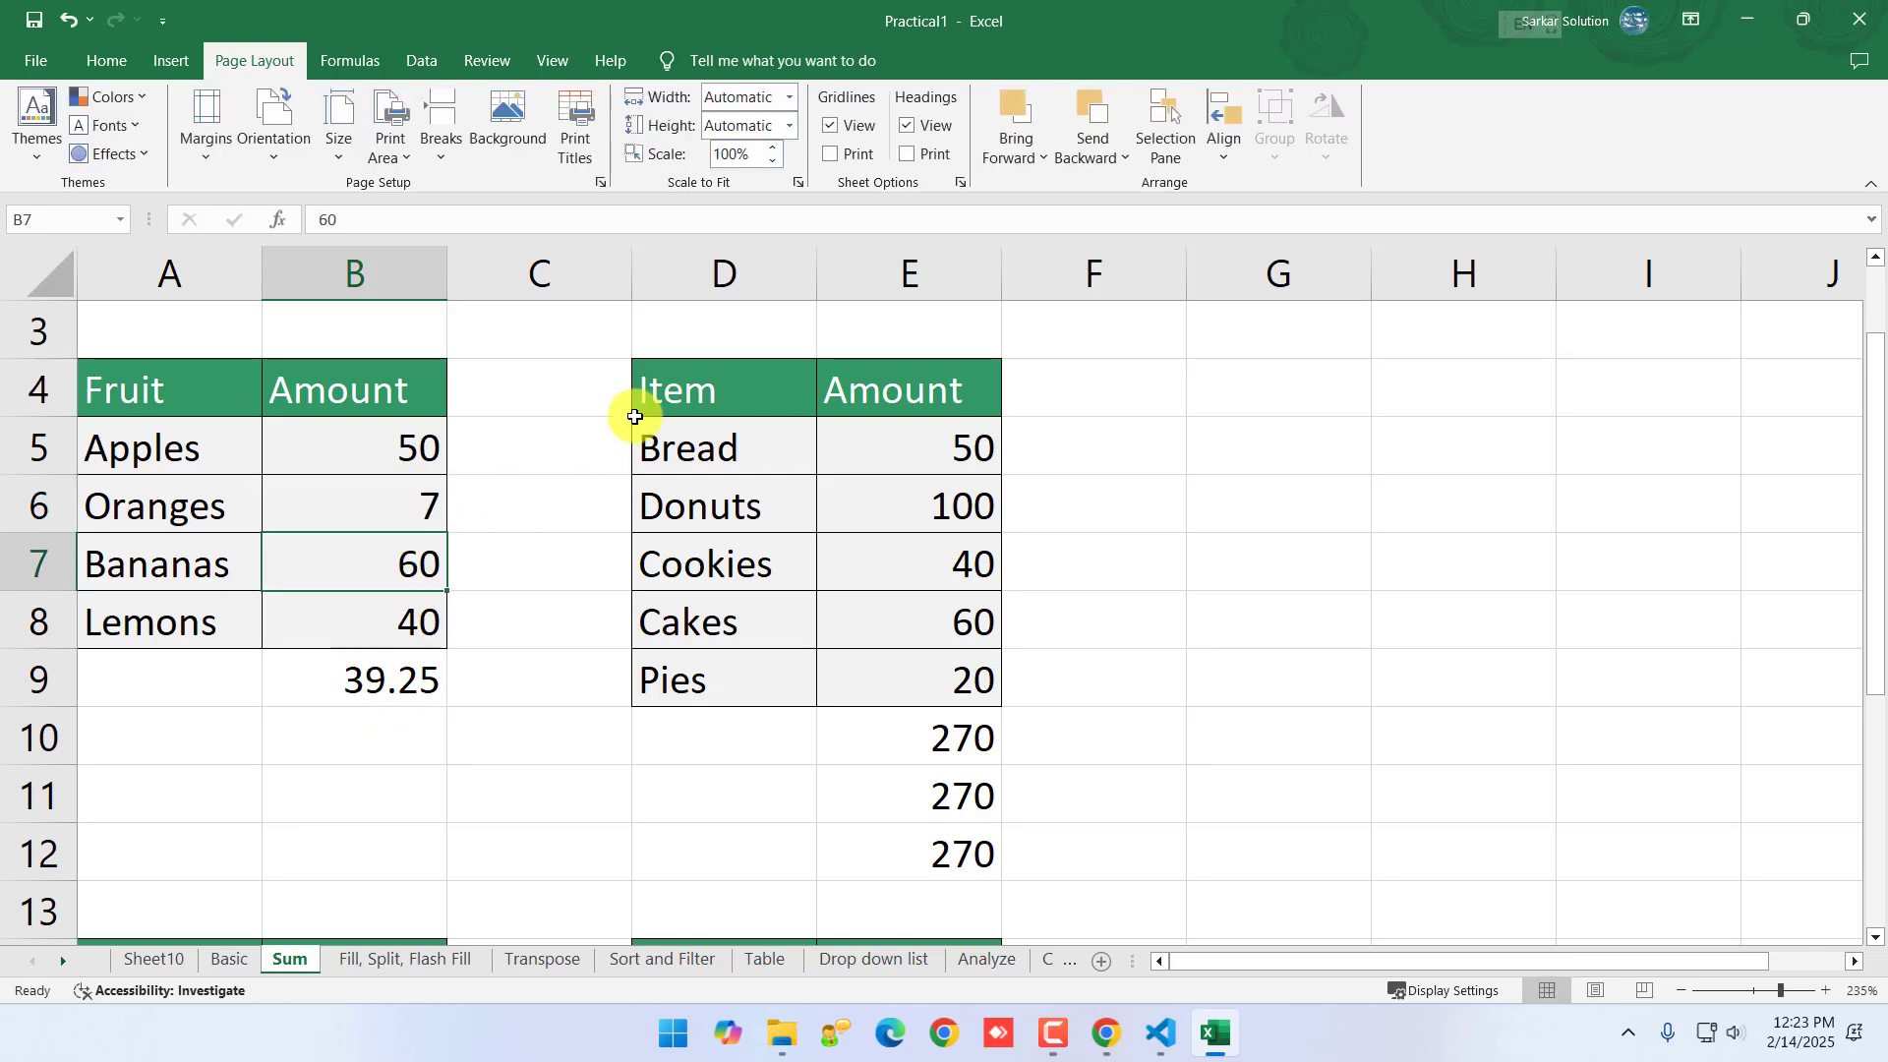
{"action": "left_click", "coordinate": [316, 505]}
{"action": "double_click", "coordinate": [319, 508]}
{"action": "type", "text": "0"}
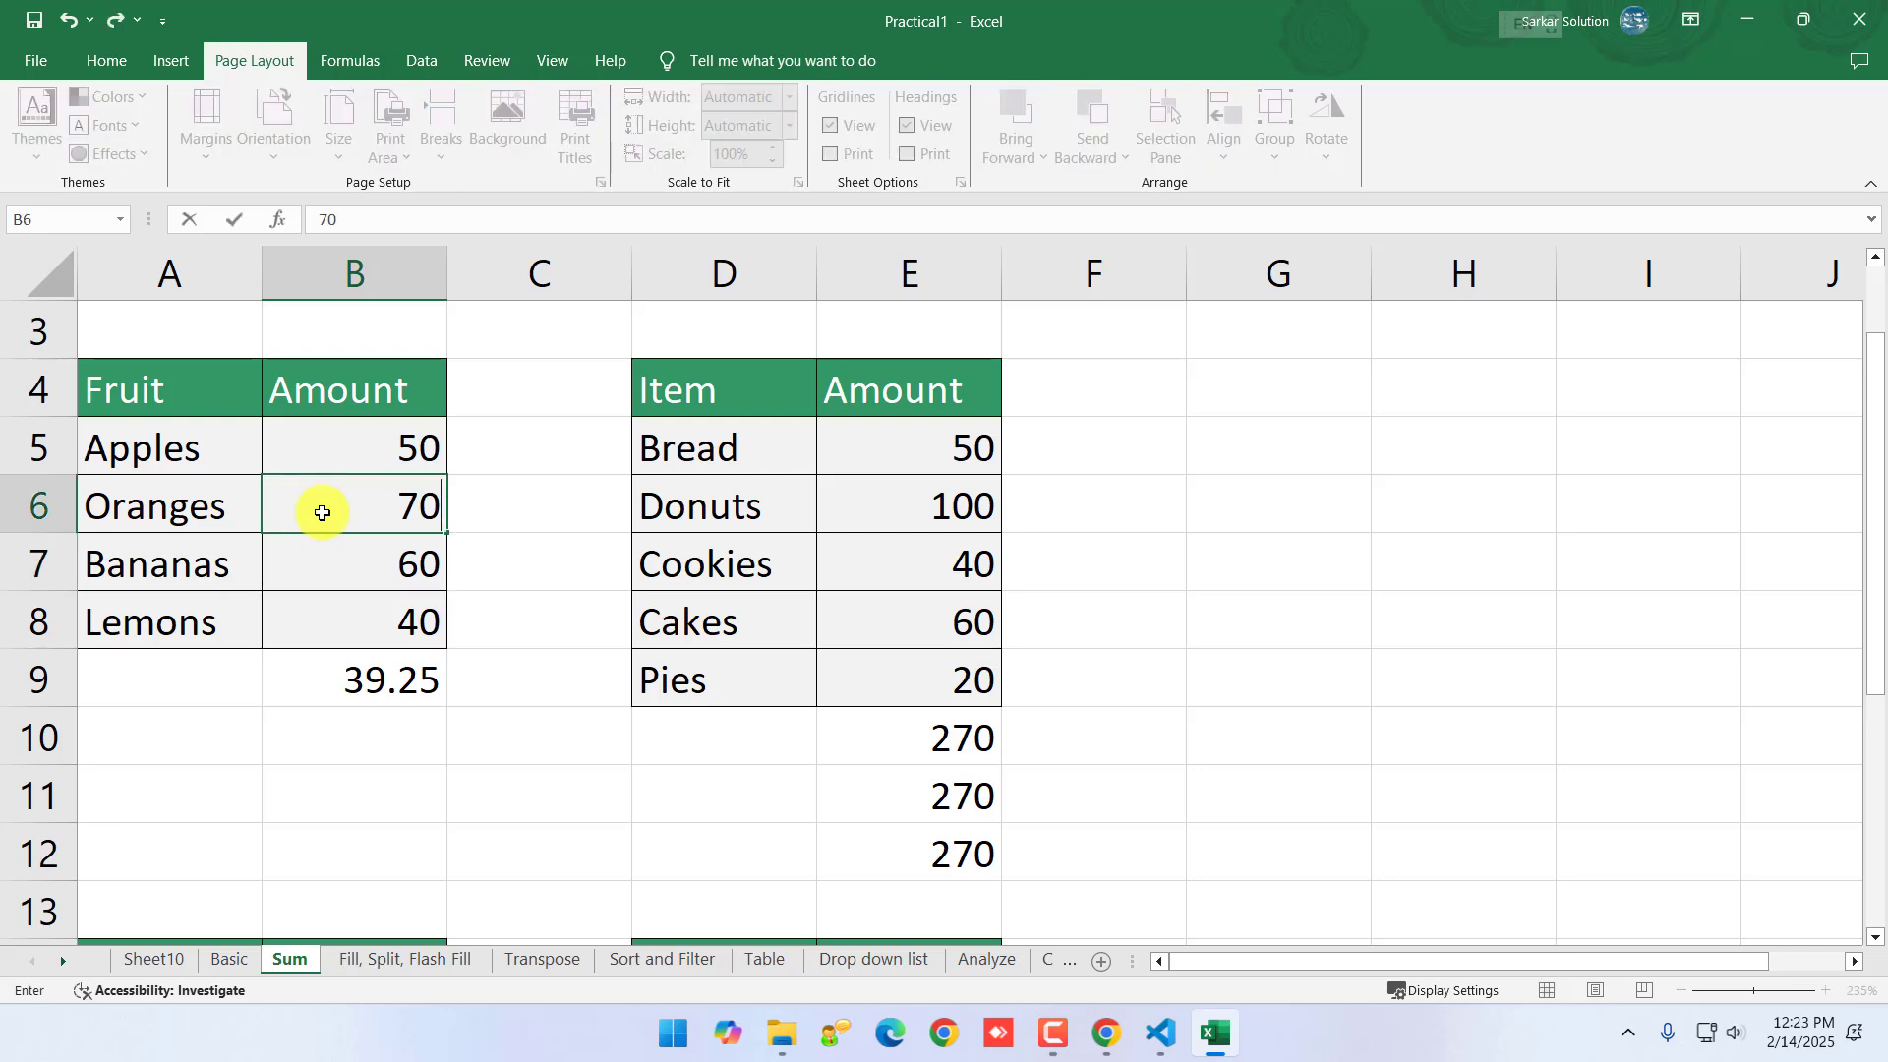
{"action": "key", "text": "Return"}
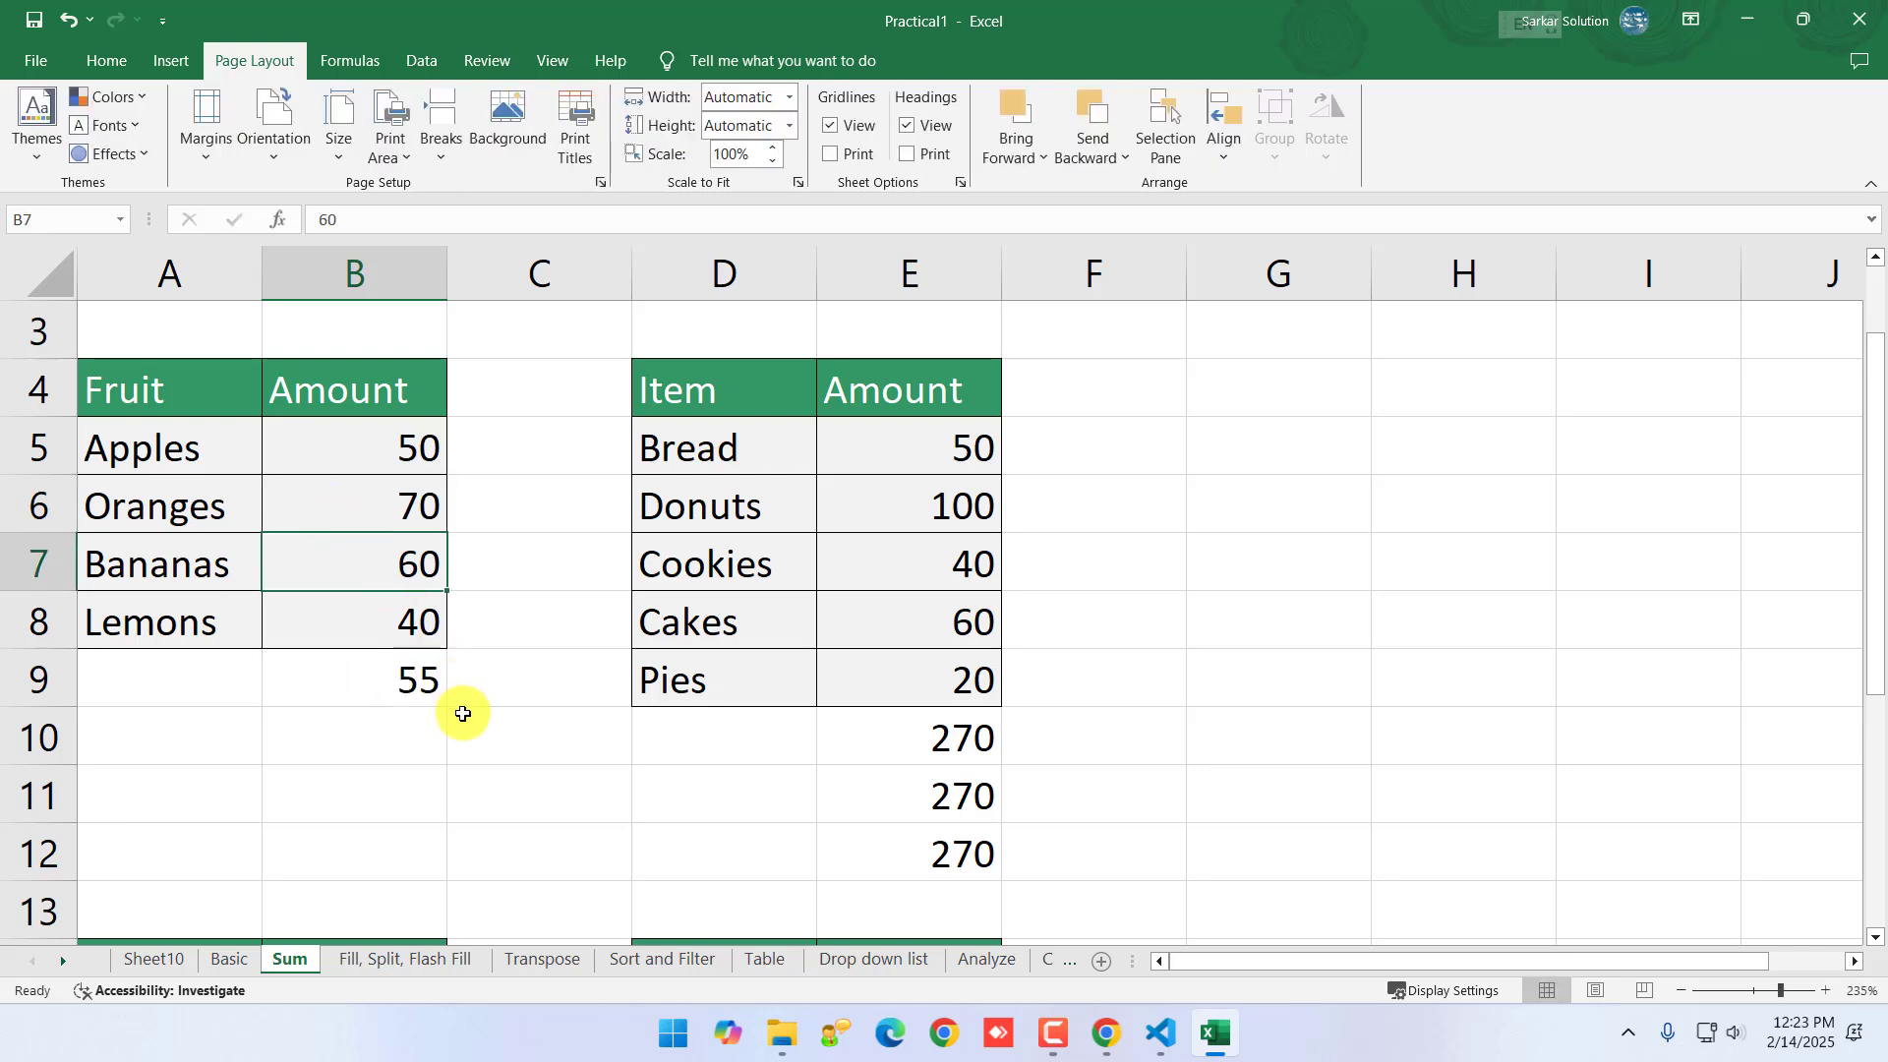
- Open the average formula in cell B9 and examine its function name and the B5:B8 range argument
{"action": "left_click", "coordinate": [404, 689]}
{"action": "double_click", "coordinate": [402, 680]}
{"action": "mouse_move", "coordinate": [288, 678]}
{"action": "left_mouse_down"}
{"action": "mouse_move", "coordinate": [445, 679]}
{"action": "mouse_move", "coordinate": [292, 679]}
{"action": "left_mouse_up"}
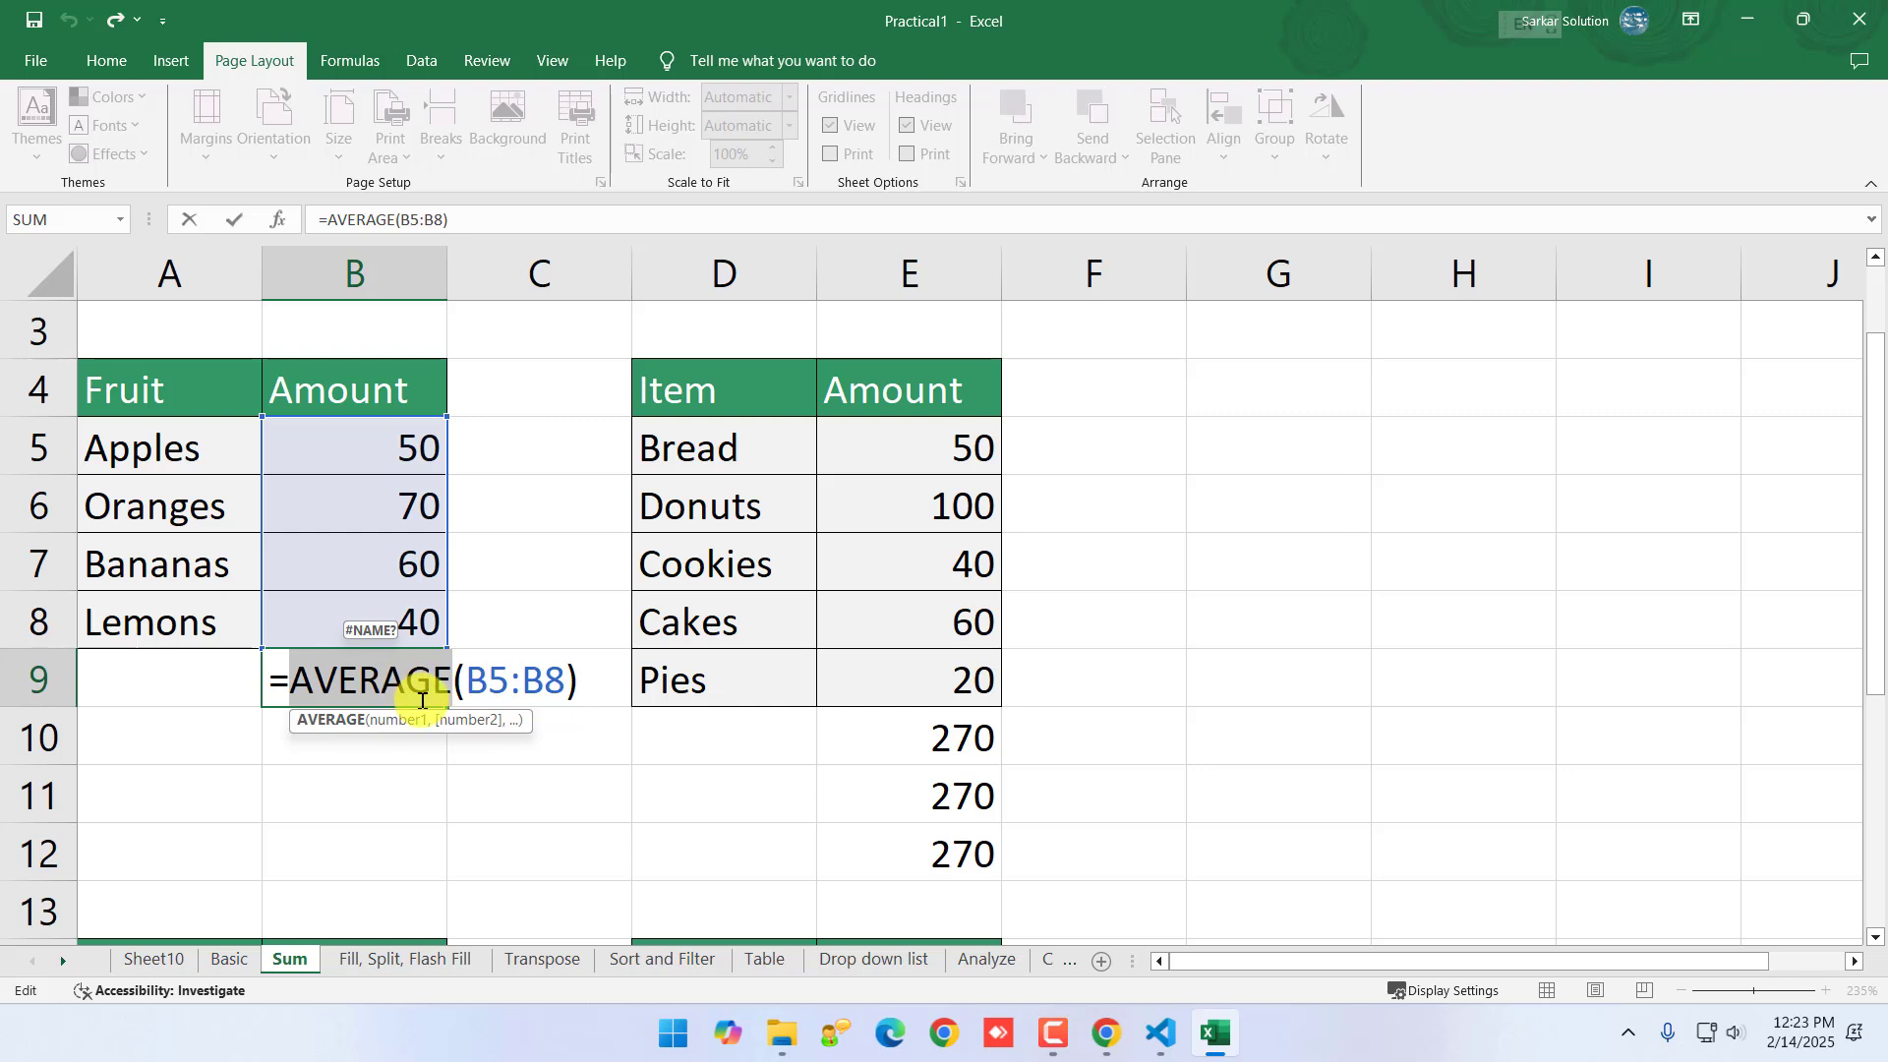
{"action": "left_click", "coordinate": [459, 682]}
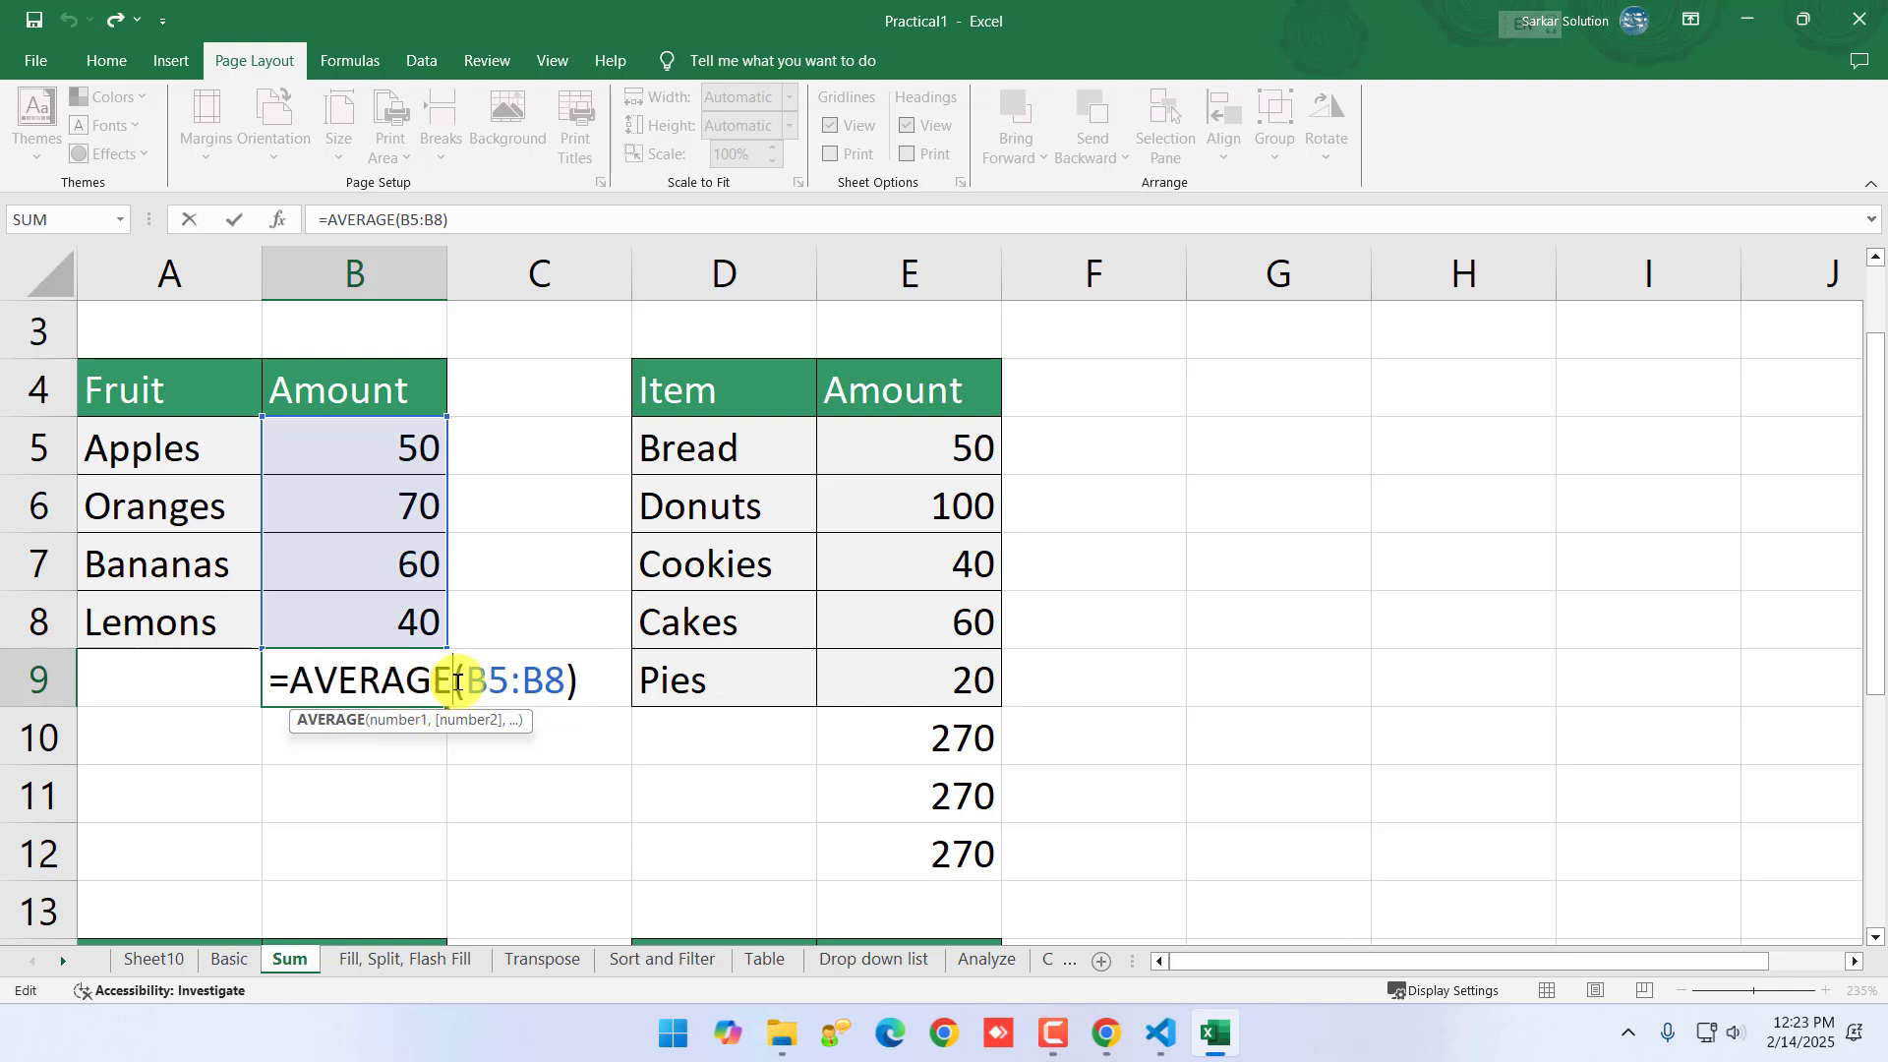
{"action": "left_click_drag", "start_coordinate": [475, 679], "coordinate": [556, 684]}
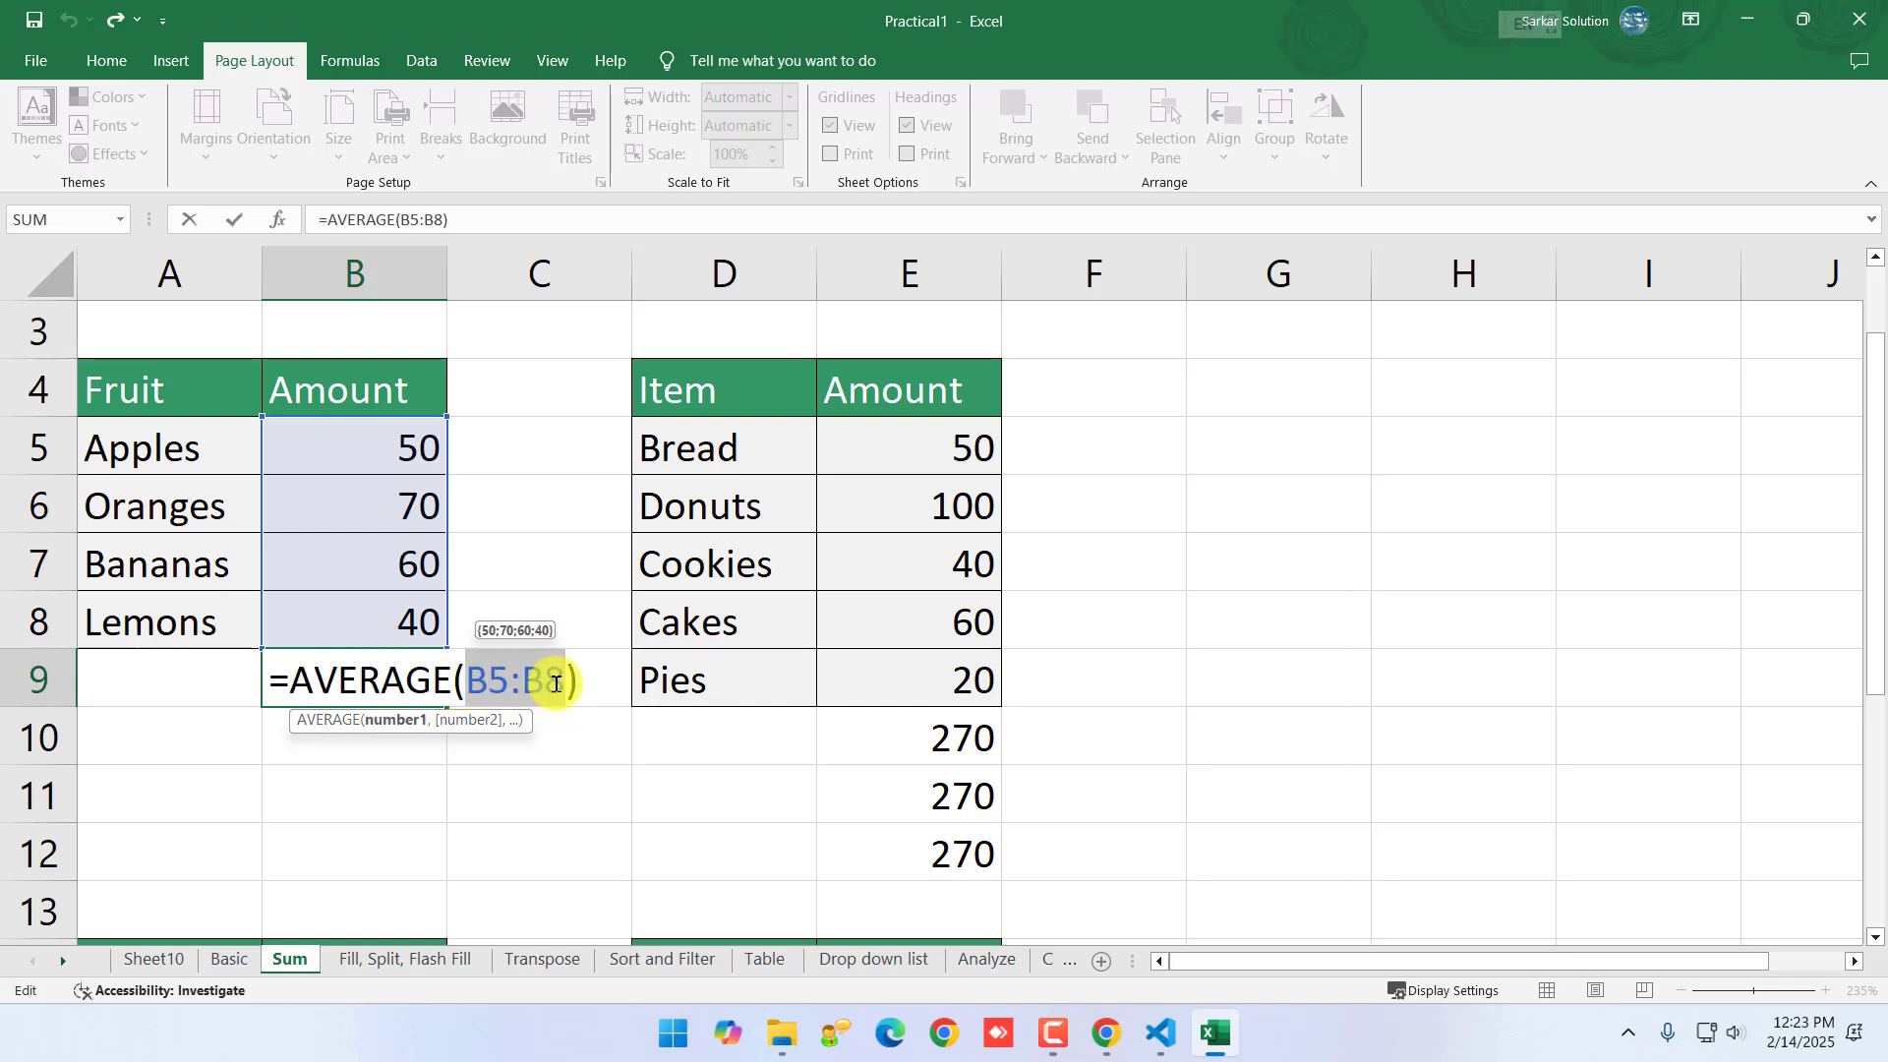